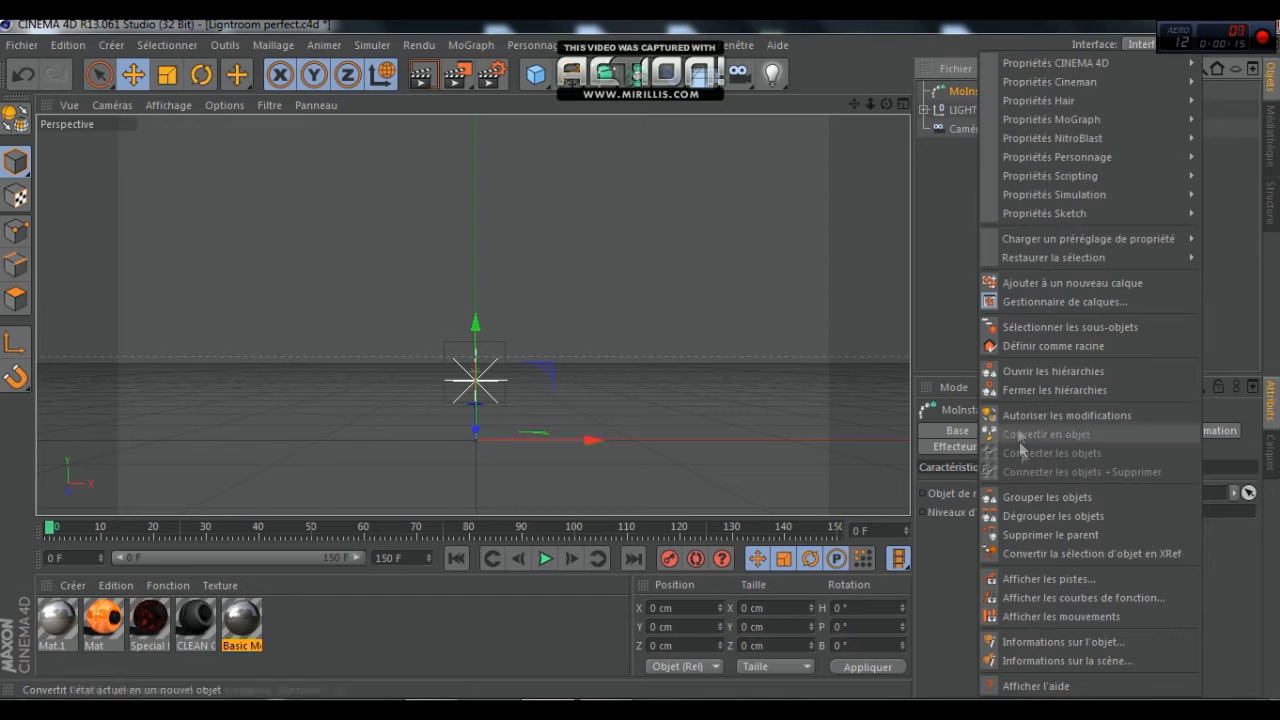
Delete the MoInstance object from the scene and add a MoText object.
left_click(946, 248)
key("Delete")
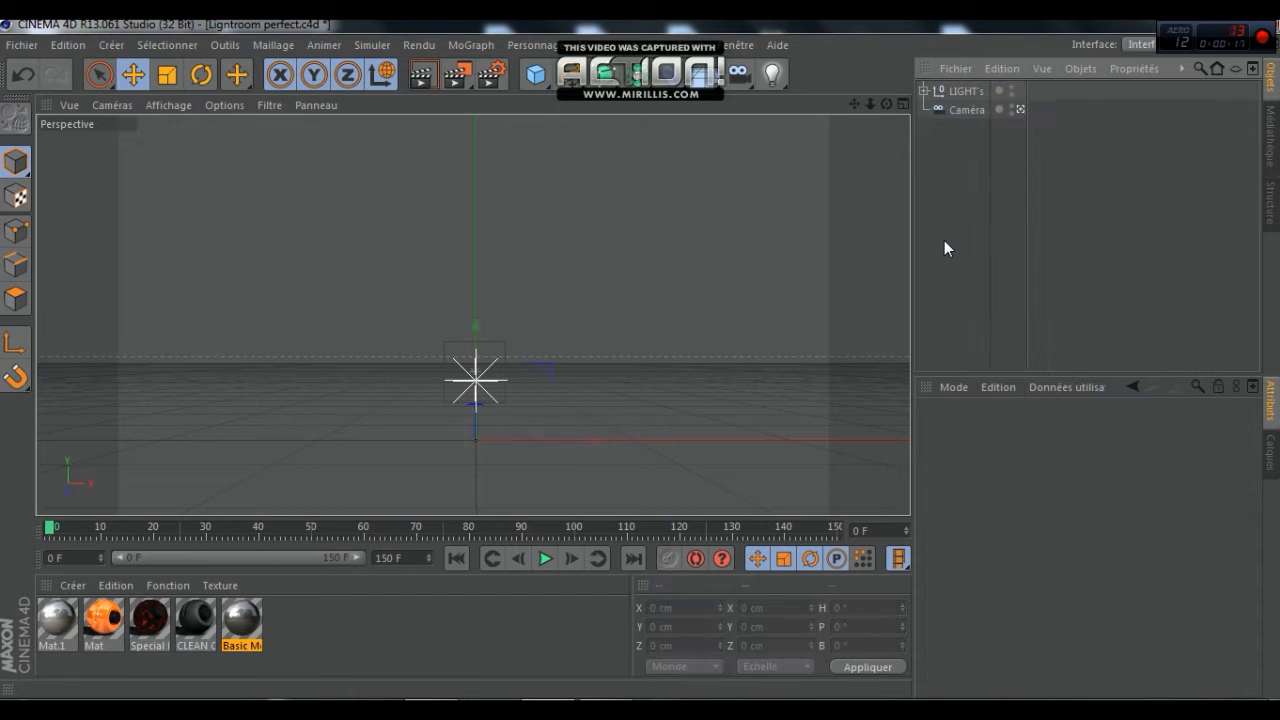
left_click(468, 45)
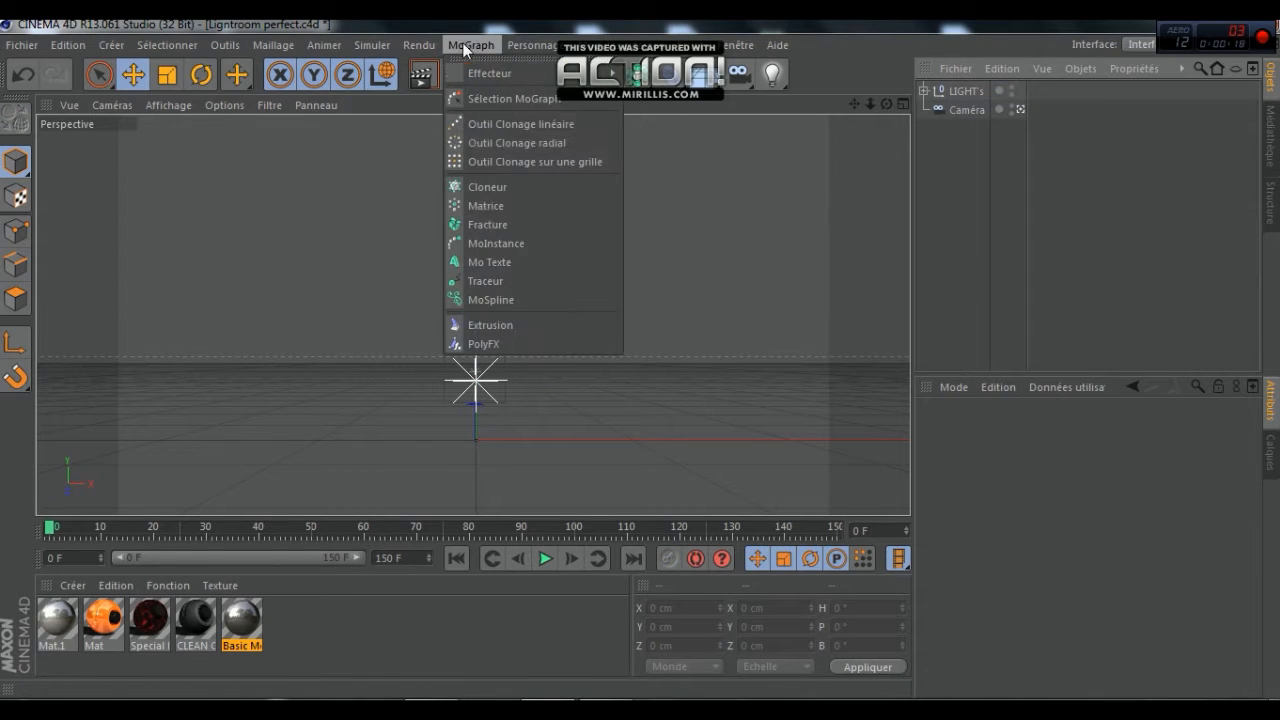
left_click(495, 262)
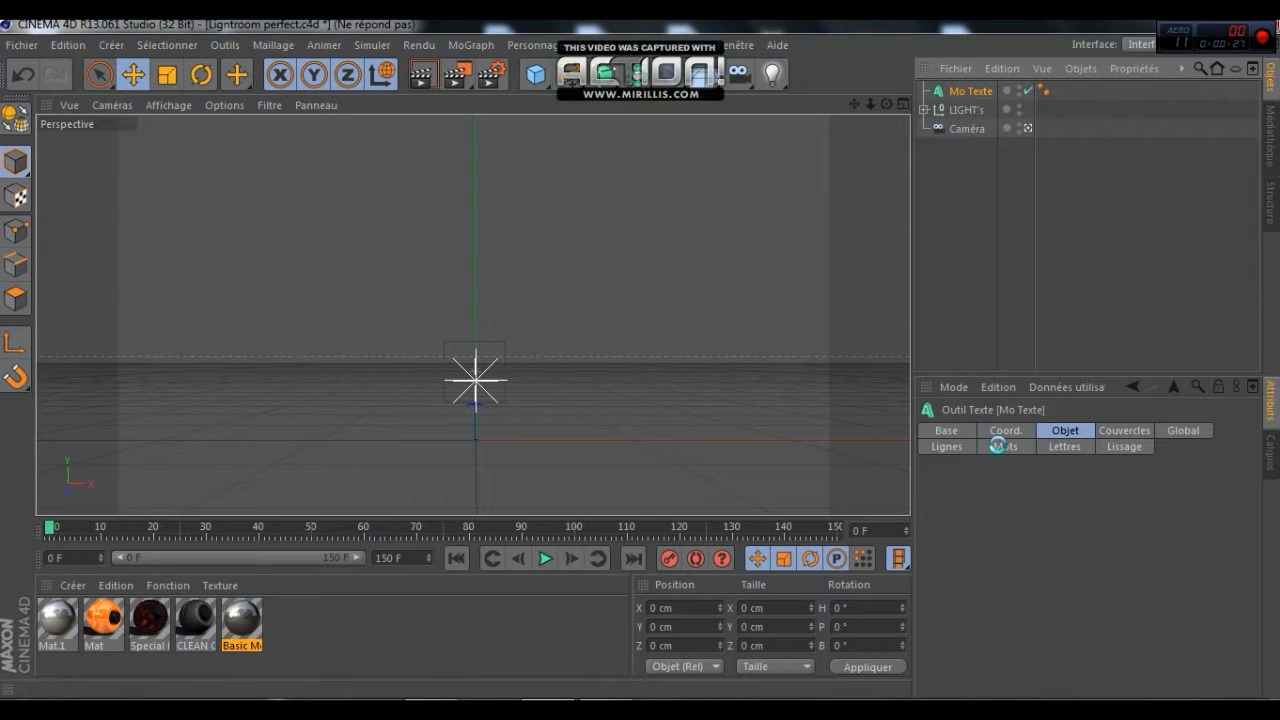
Set the MoText content to the letter "T" and its depth to 60.
double_click(1004, 527)
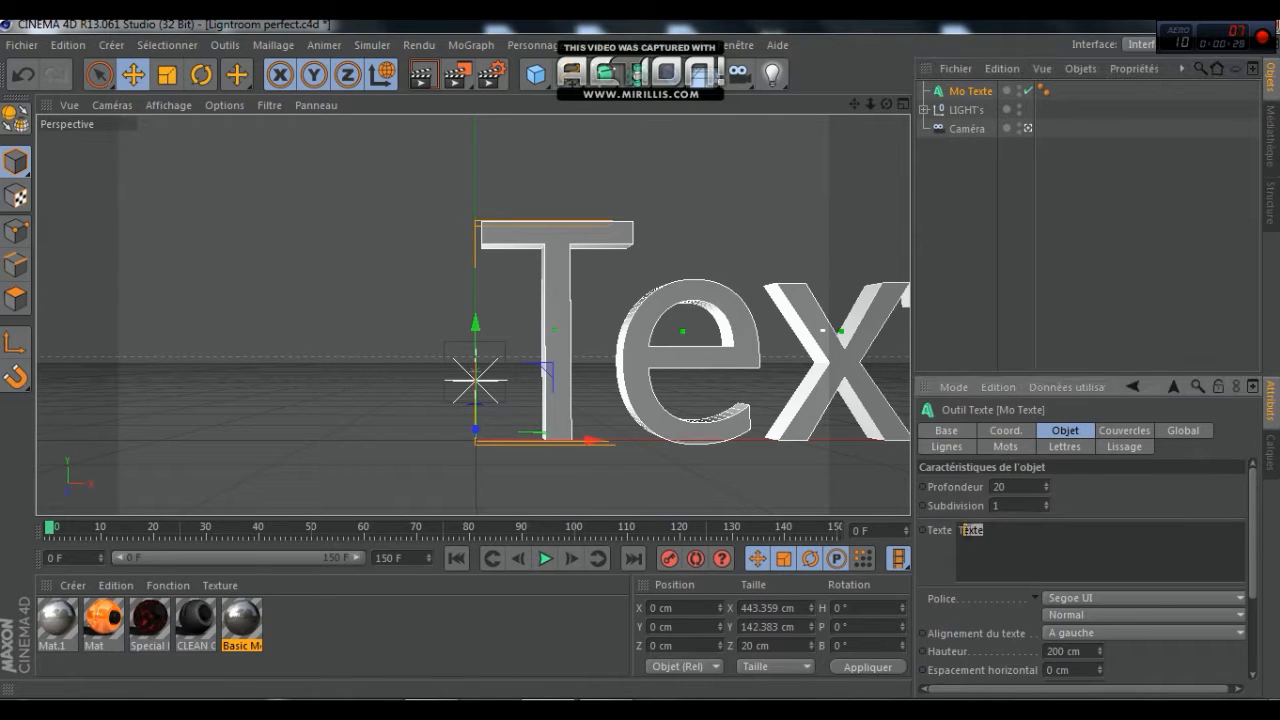
type("T")
left_click(1018, 486)
left_click_drag(1018, 486, 885, 508)
type("60")
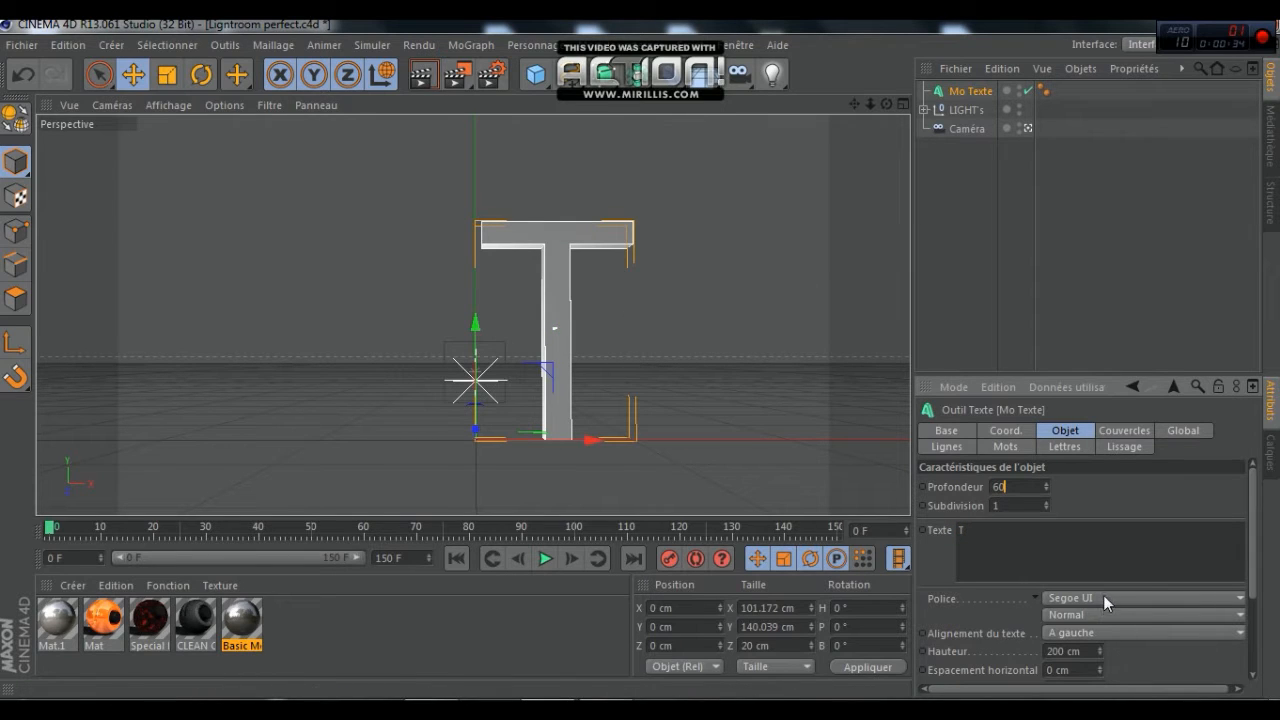
key("Return")
Set the text's font to Transformers Movie and its alignment to centred (Centré).
left_click(1230, 597)
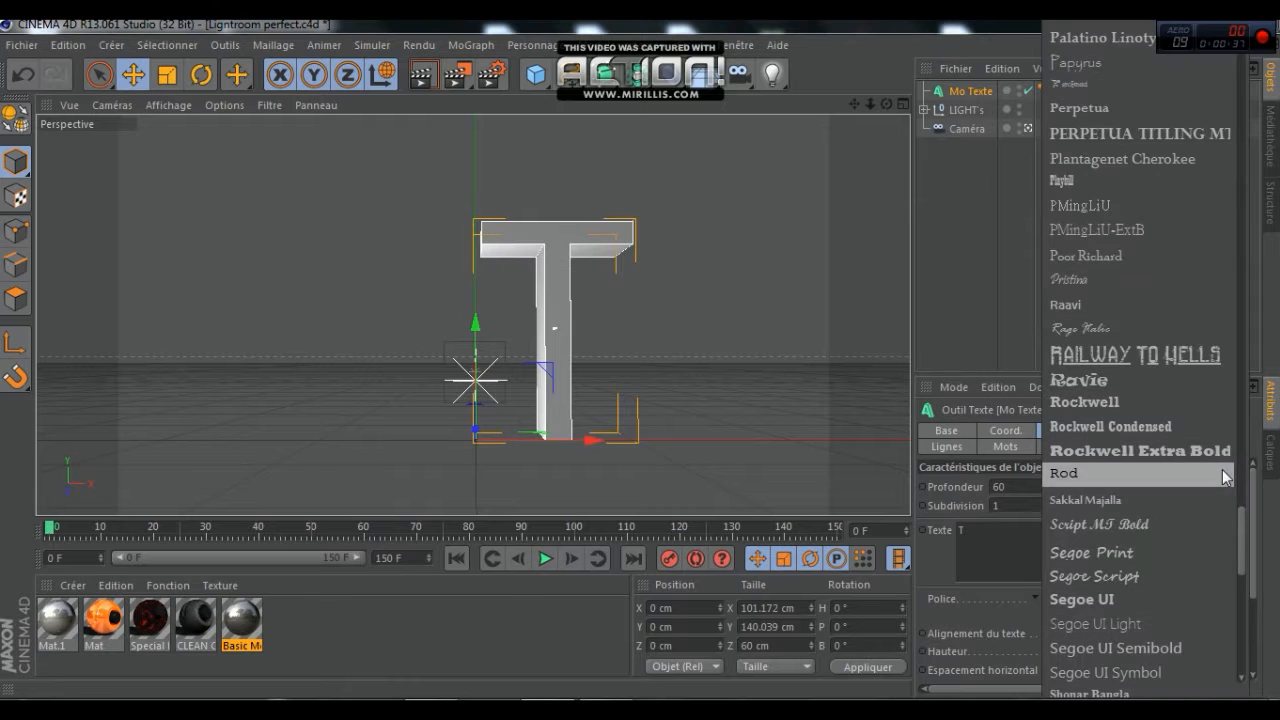
scroll(1226, 563, "down", 10)
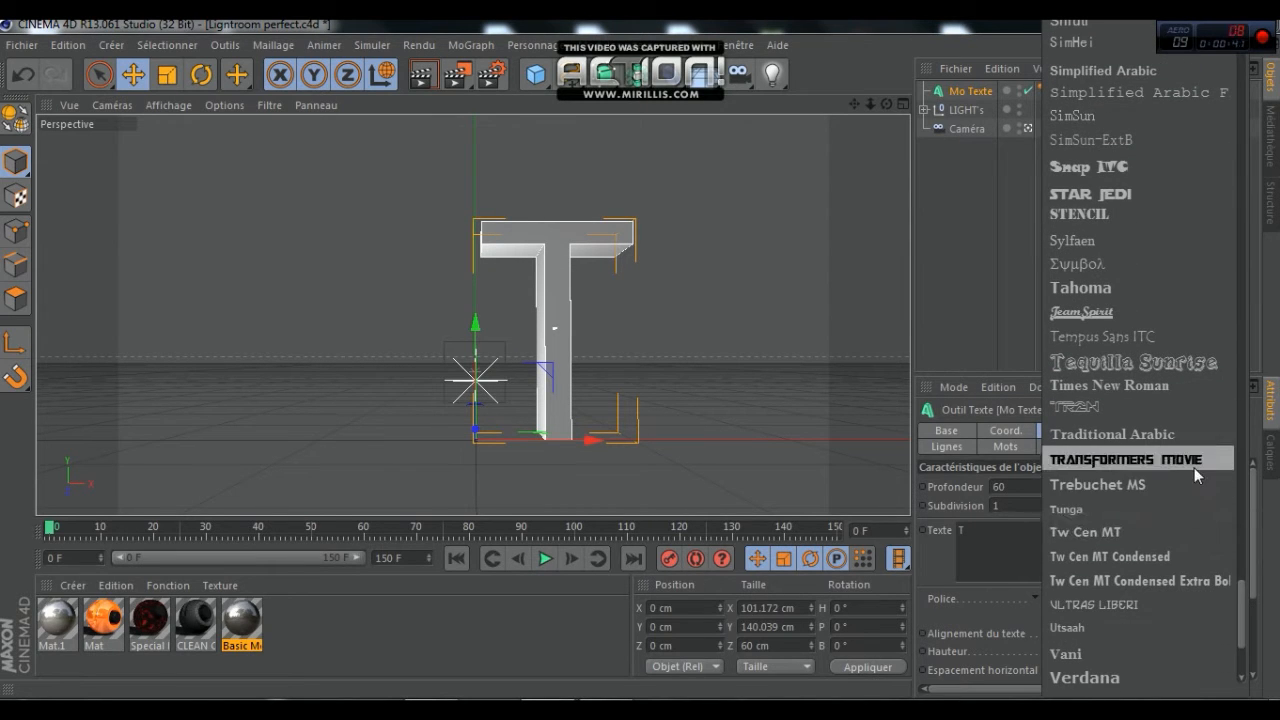
left_click(1194, 467)
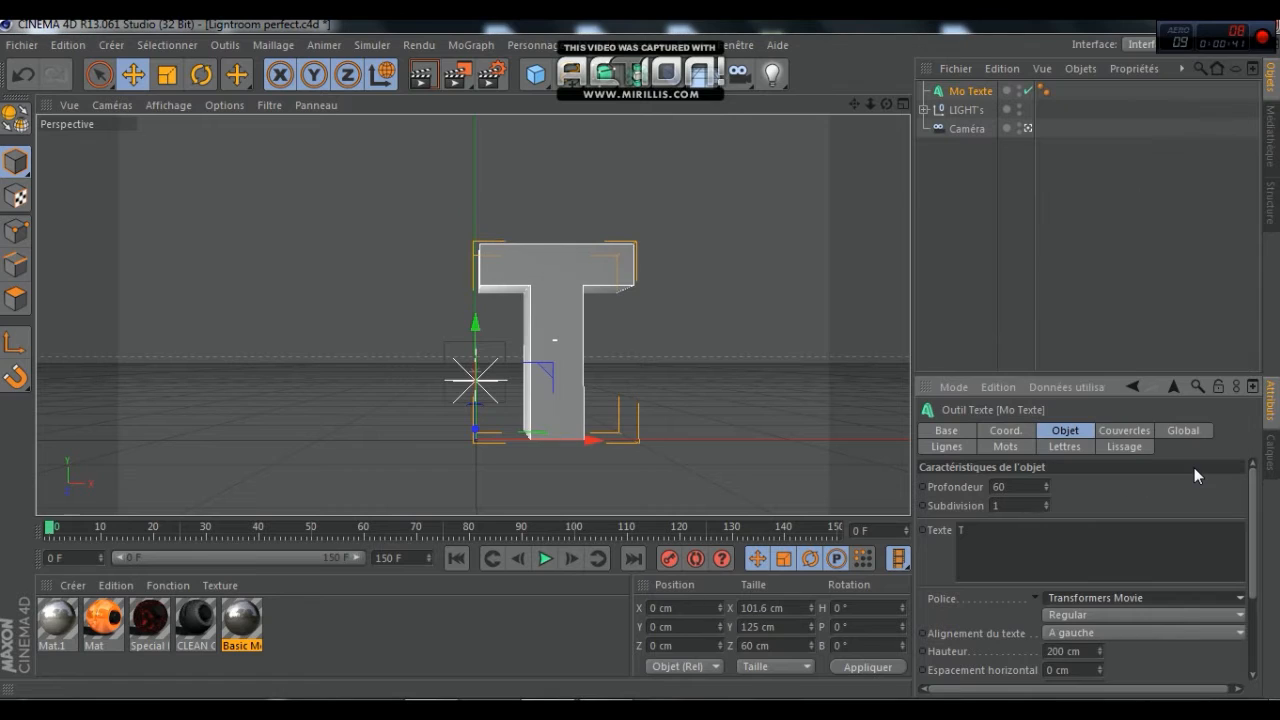
left_click(1164, 633)
left_click(1094, 599)
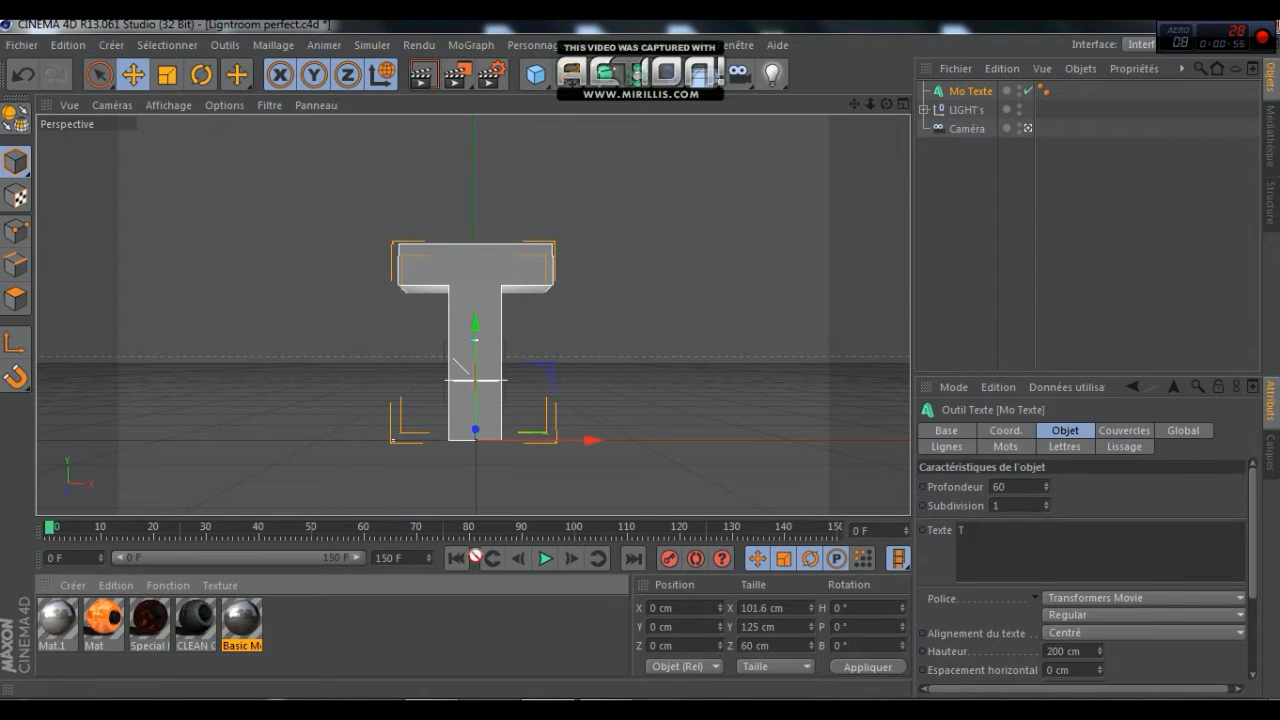
Apply the CLEAN CRACK material to the MoText object and set its texture projection to Frontale.
left_click_drag(196, 614, 972, 90)
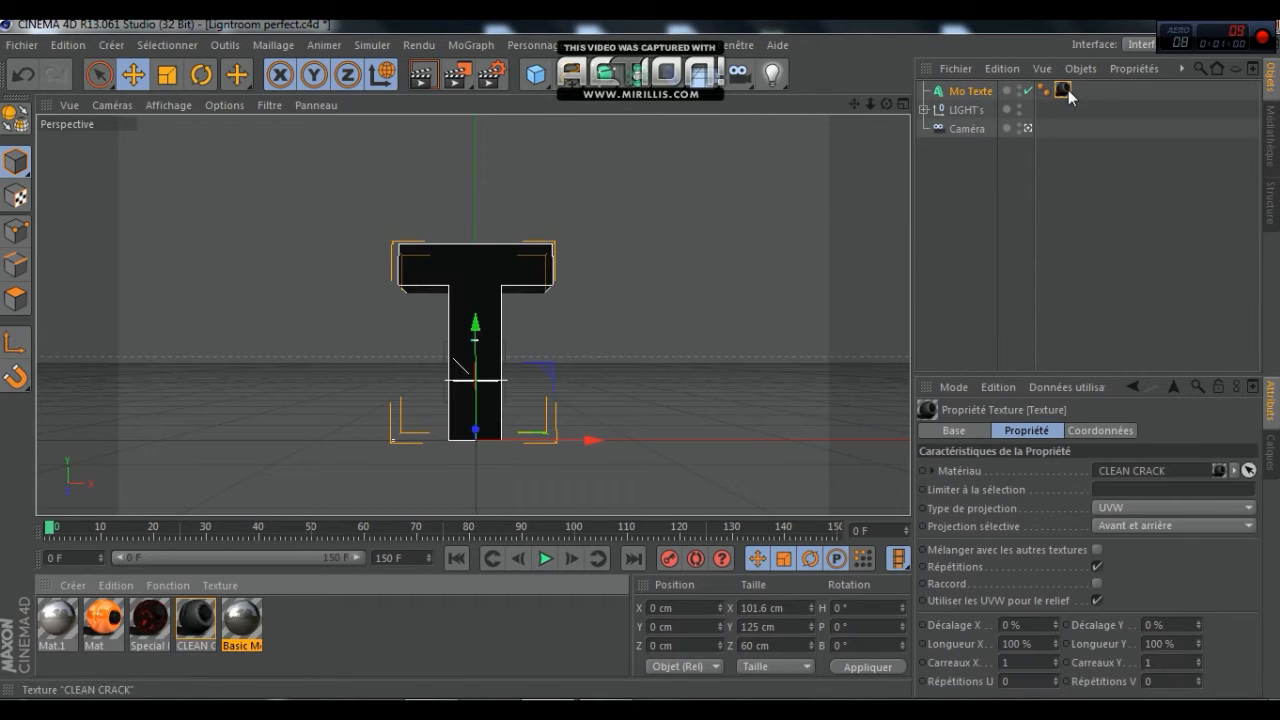
left_click(1135, 508)
left_click(1130, 605)
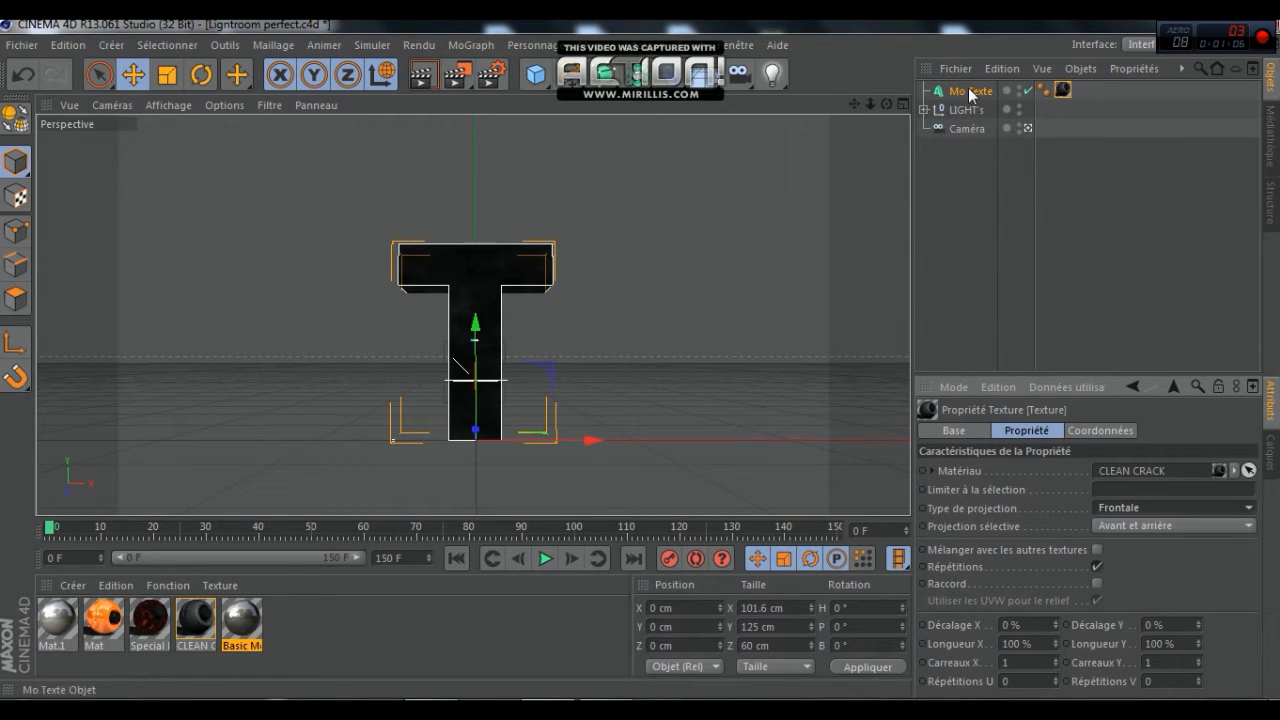
Duplicate the MoText object and remove the CLEAN CRACK texture from the copy.
key("ctrl+c")
key("ctrl+v")
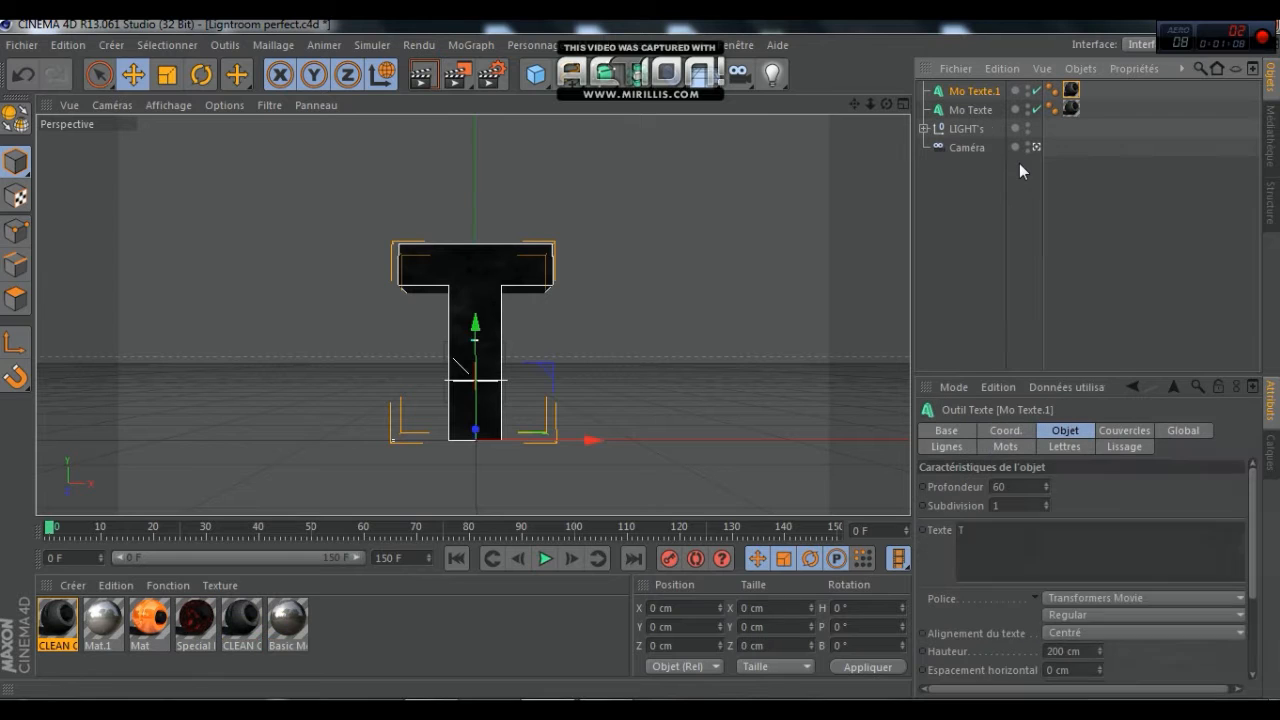
left_click(1072, 92)
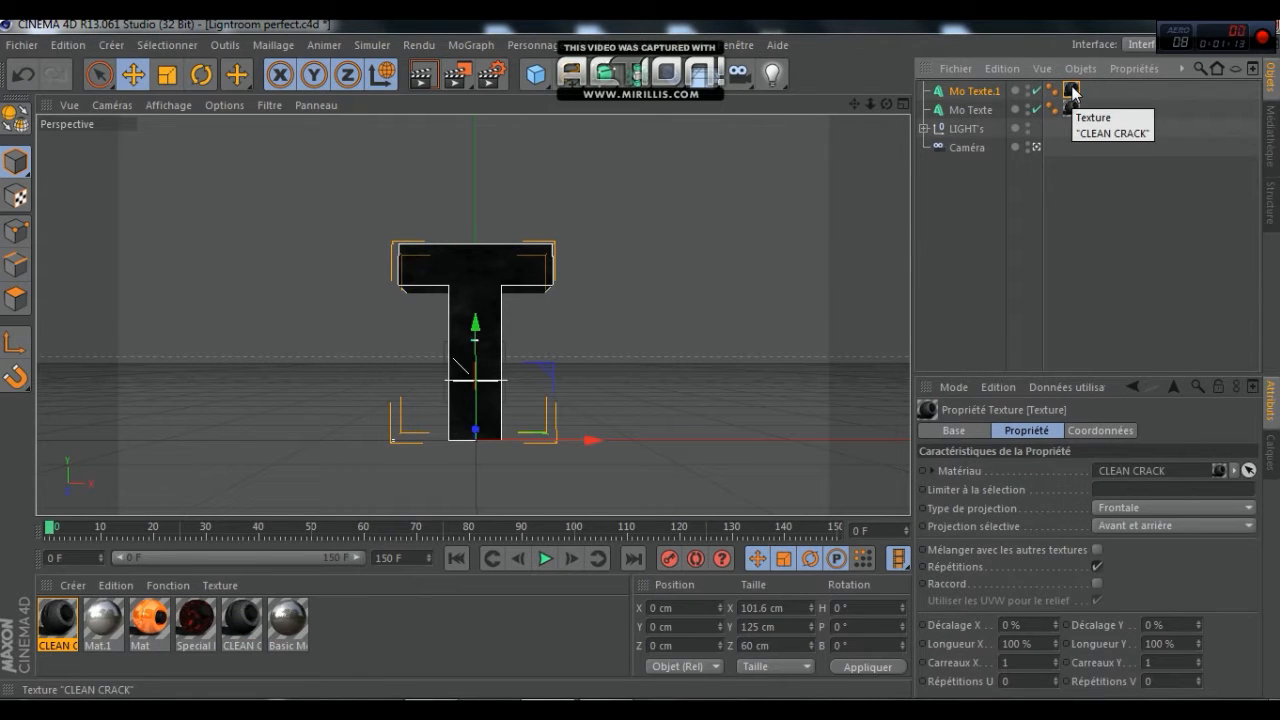
key("Delete")
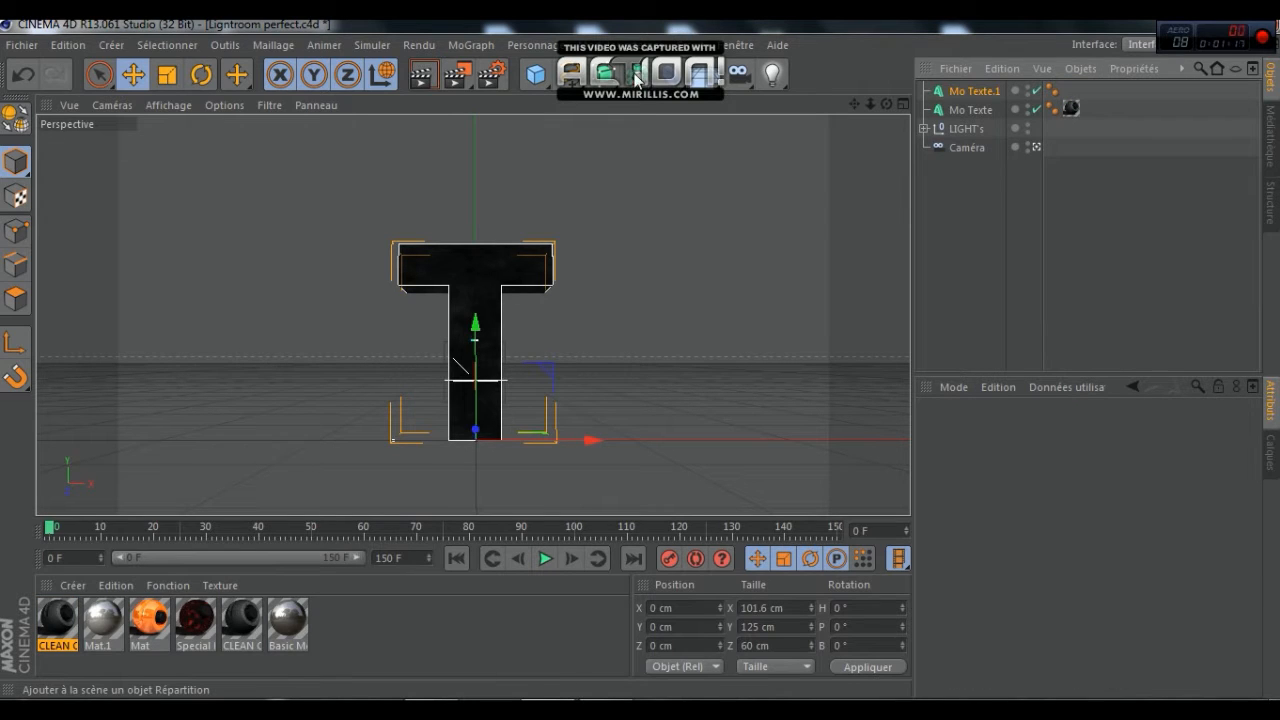
Add an atom array (Réseau d'atomes) and make the untextured text copy its child.
left_click(636, 80)
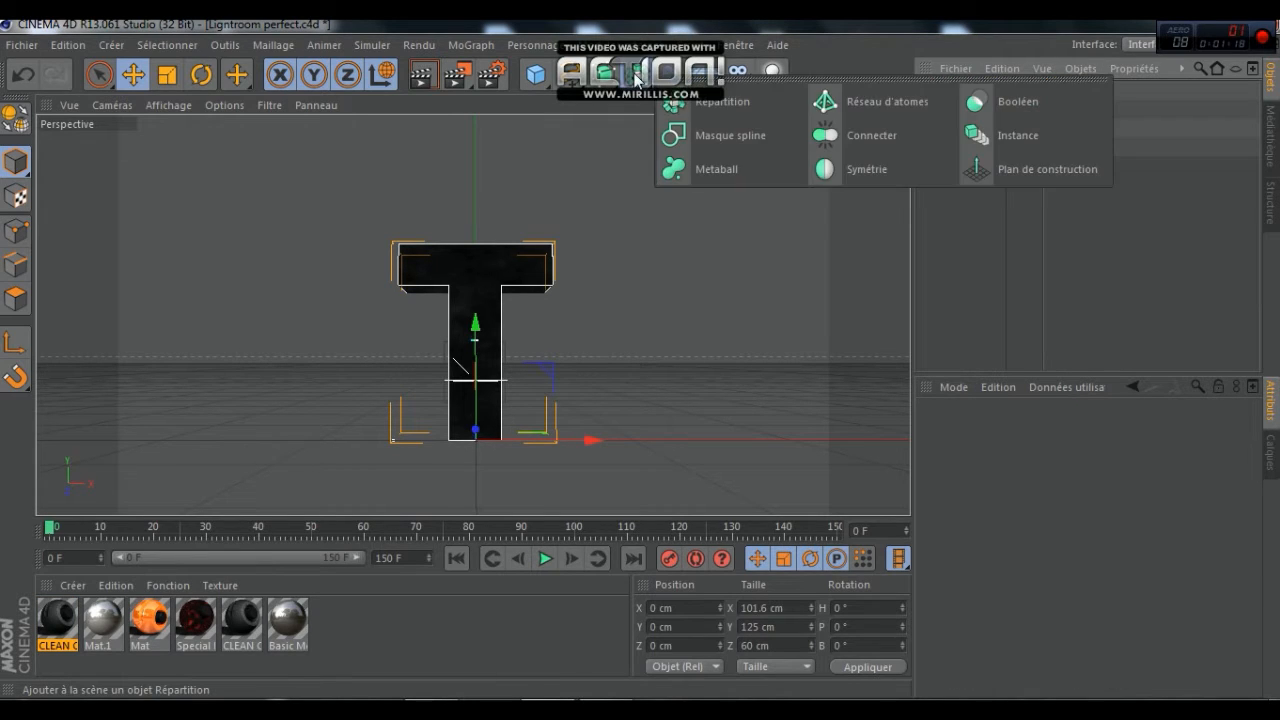
left_click(872, 108)
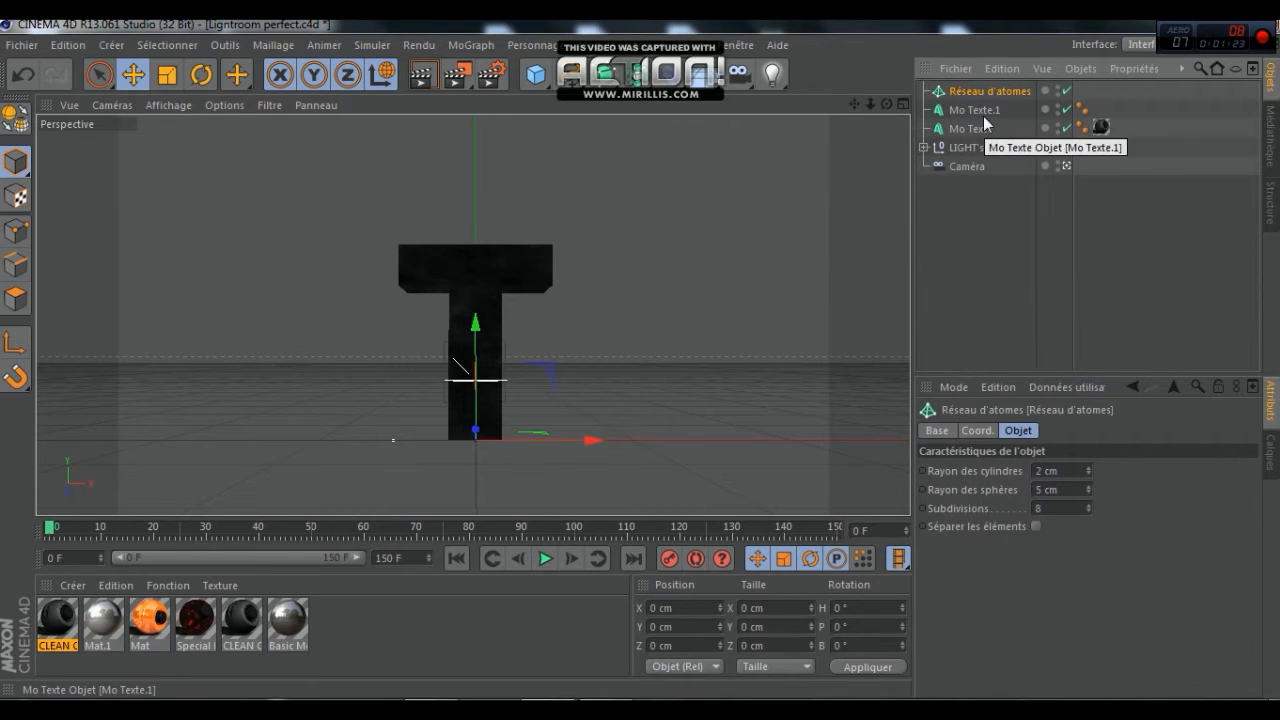
left_click_drag(976, 111, 994, 88)
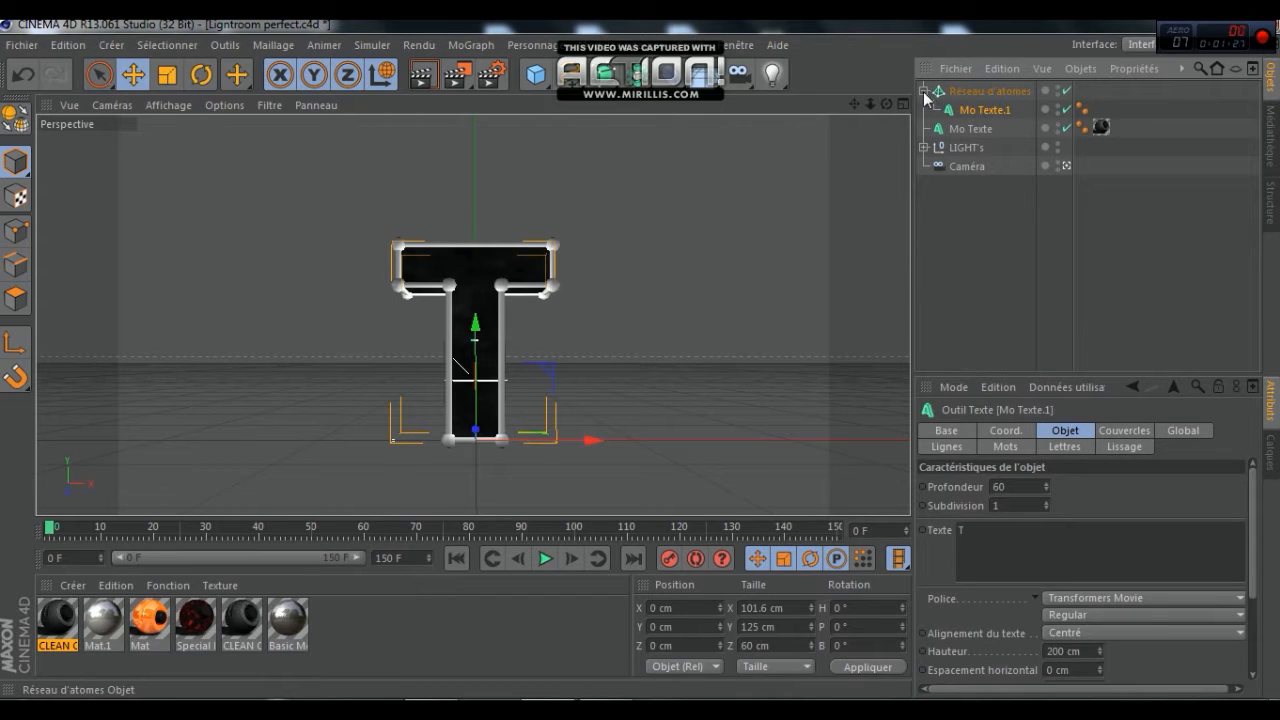
Set both the cylinder radius and the sphere radius of the atom array to 1 cm.
left_click(924, 91)
left_click(985, 91)
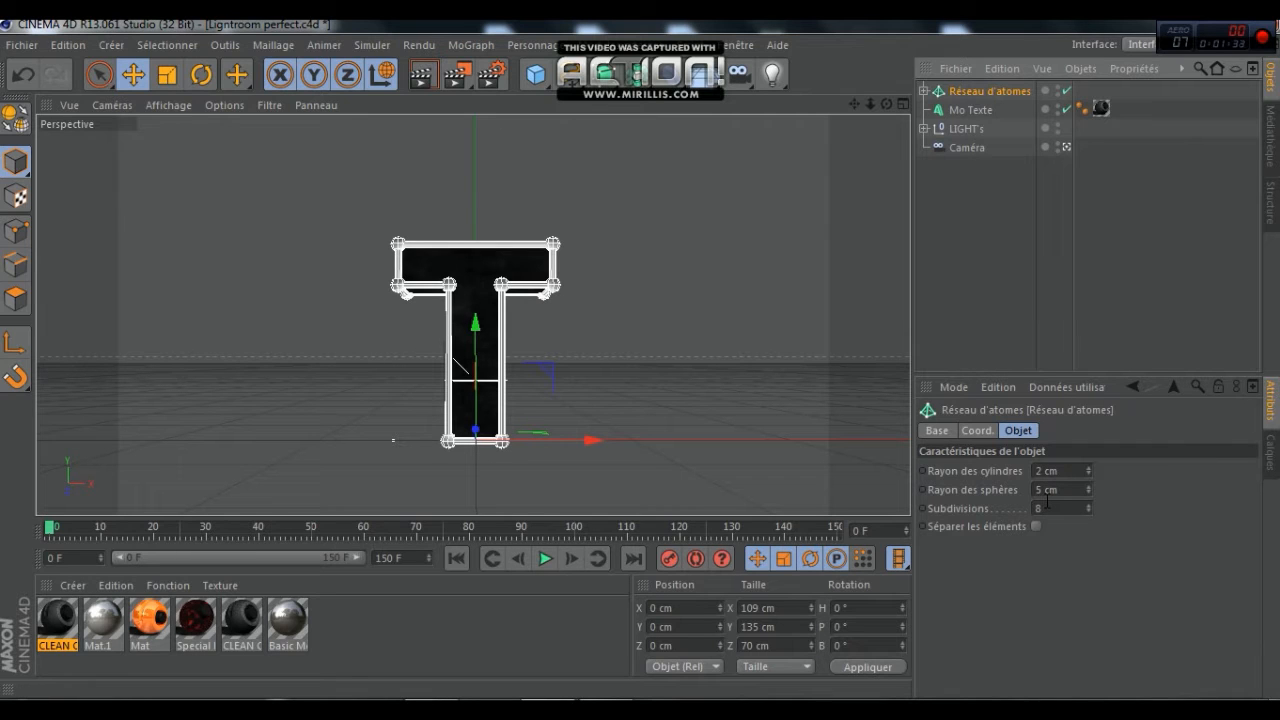
double_click(1041, 490)
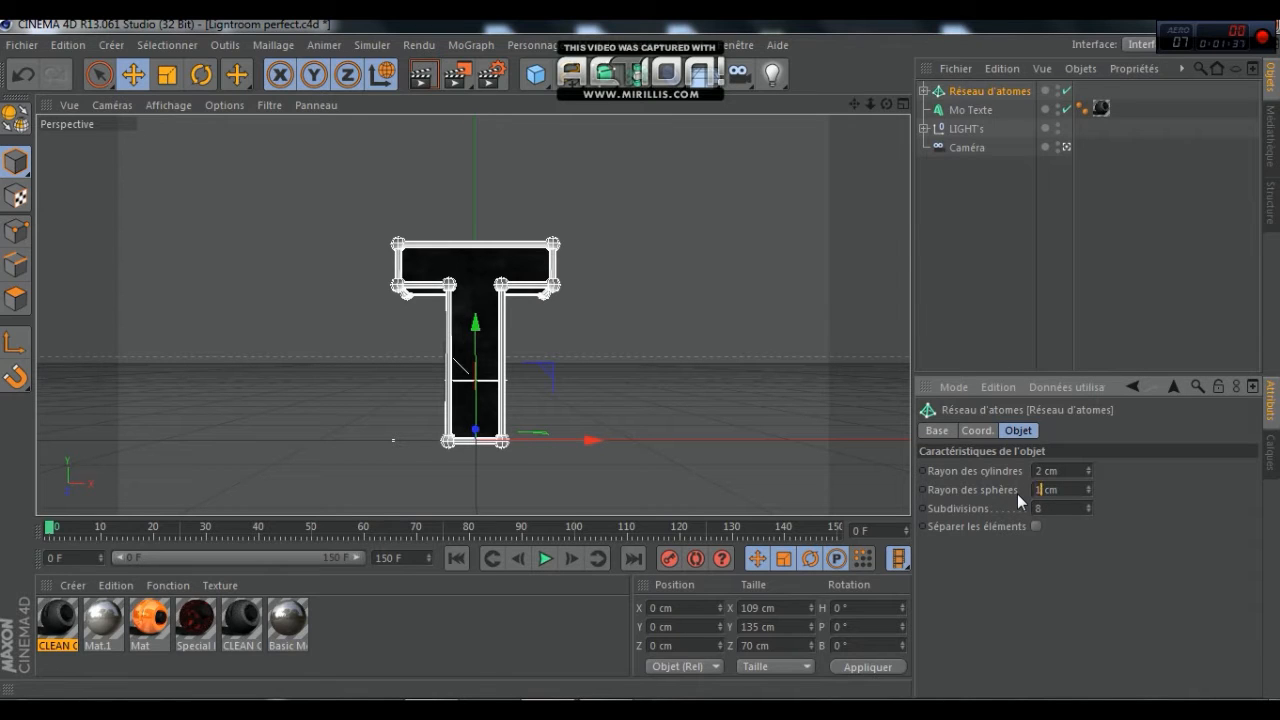
left_click(1126, 518)
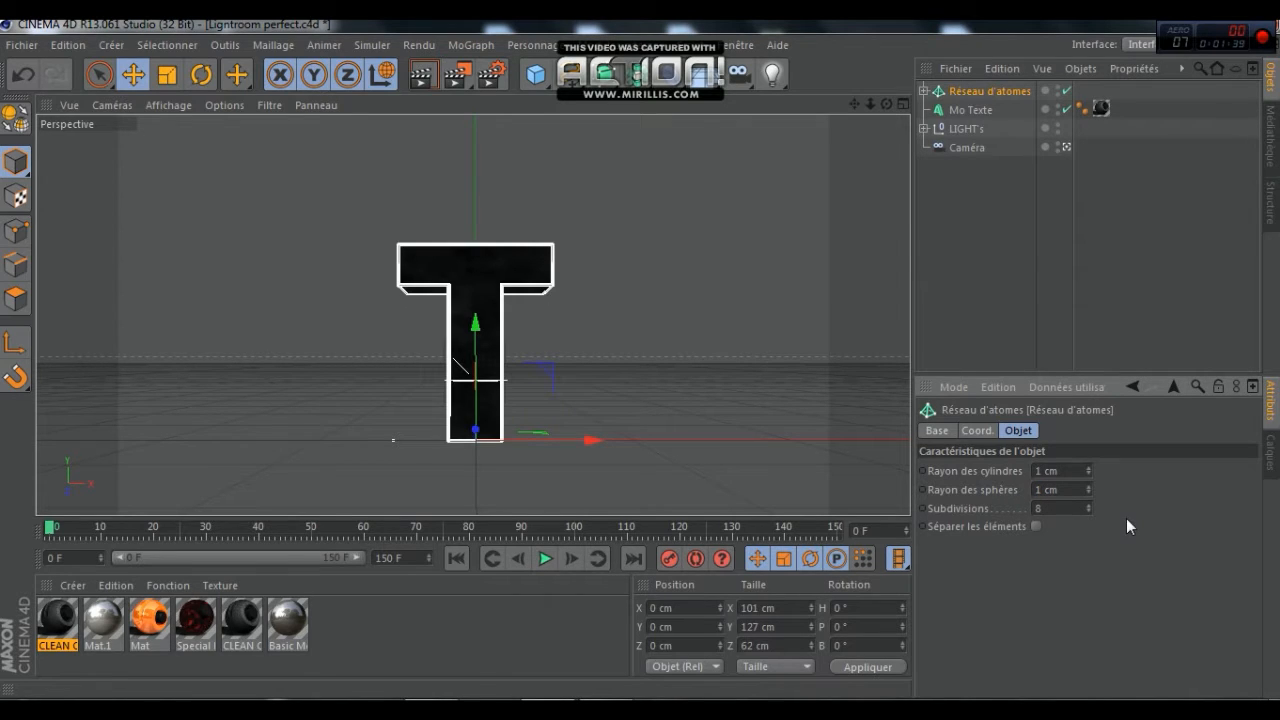
Apply the orange Mat material to the atom array and set its texture projection to Frontale.
left_click(152, 626)
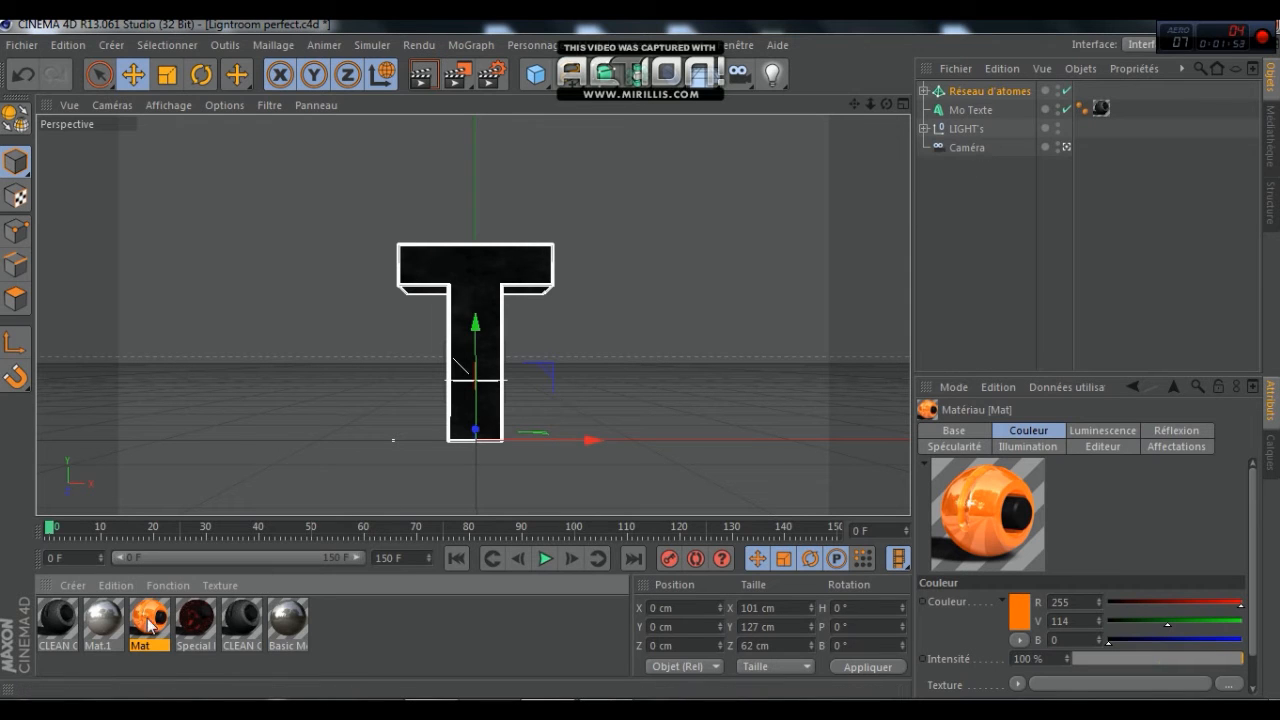
left_click_drag(150, 617, 993, 88)
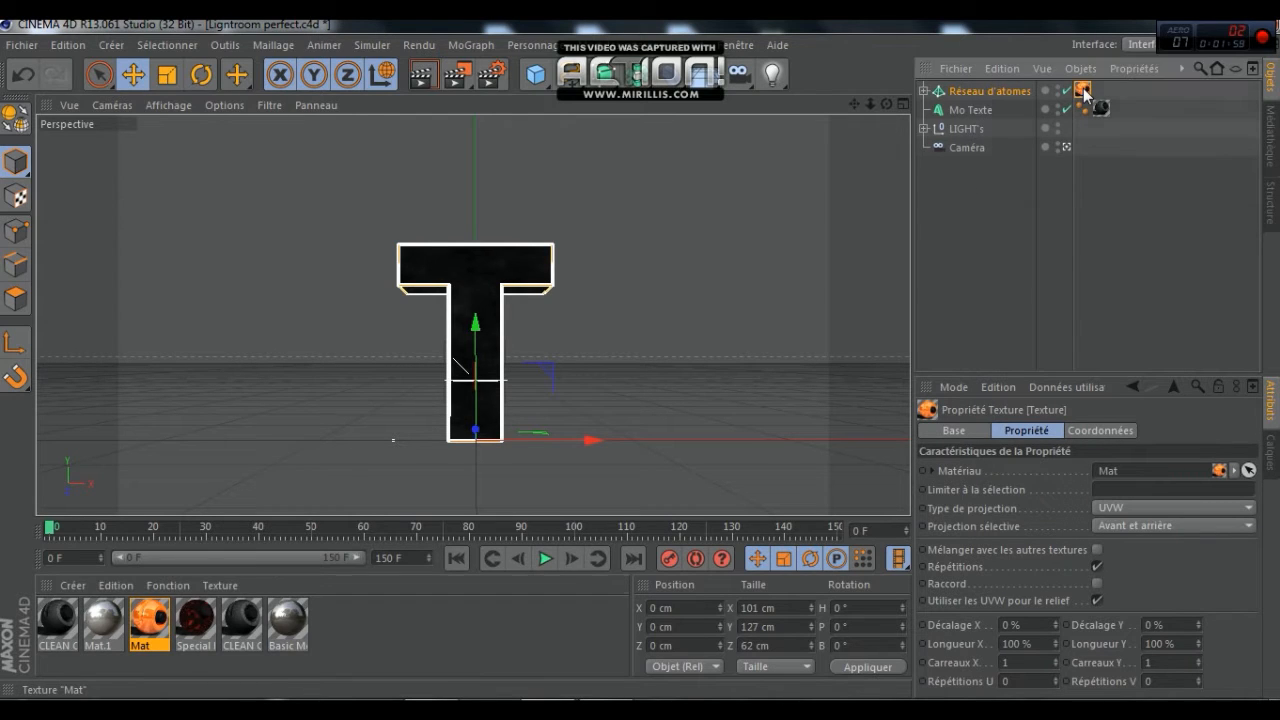
left_click(1137, 503)
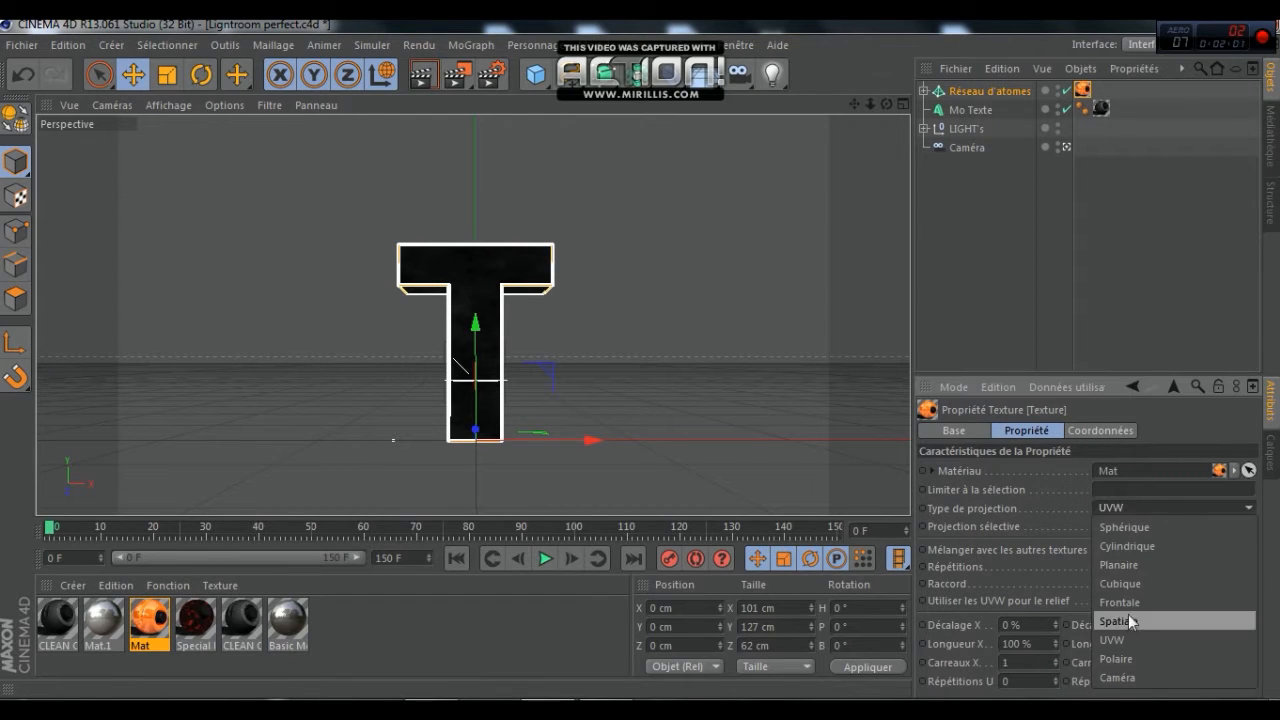
left_click(1120, 600)
left_click(1021, 300)
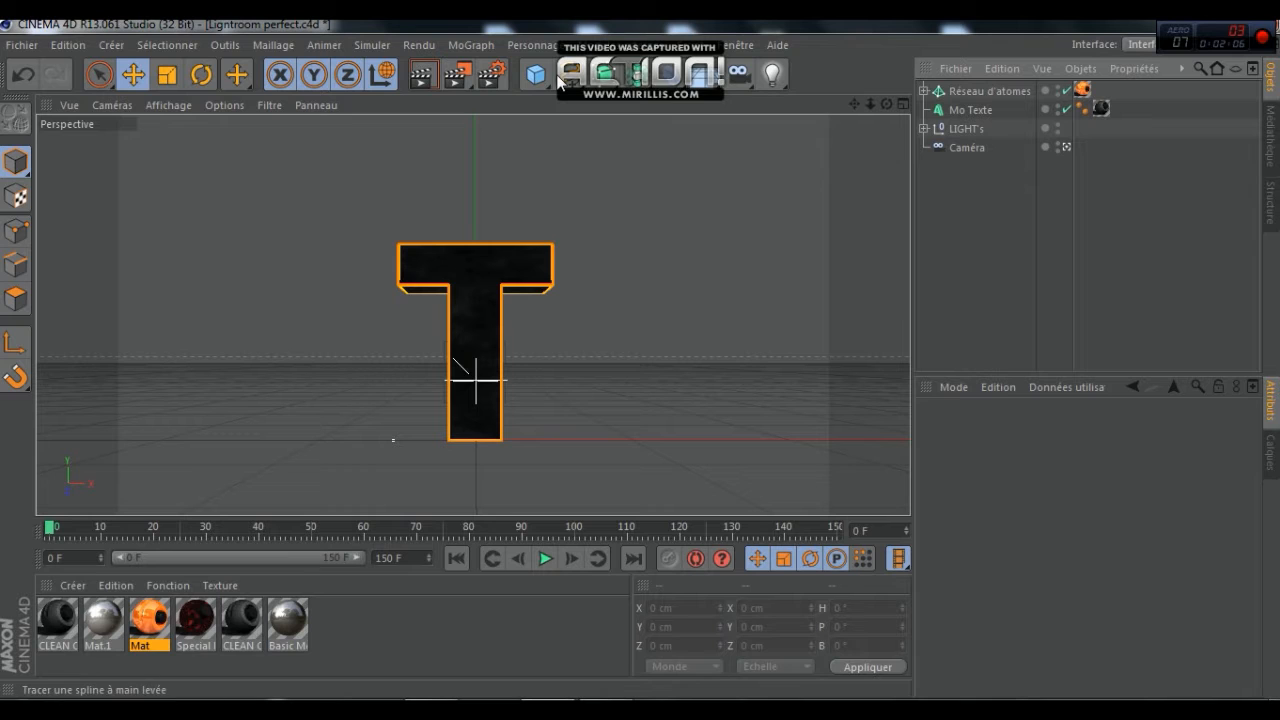
Rename the textured MoText object as "T" and paste a duplicate of it into the scene.
double_click(983, 110)
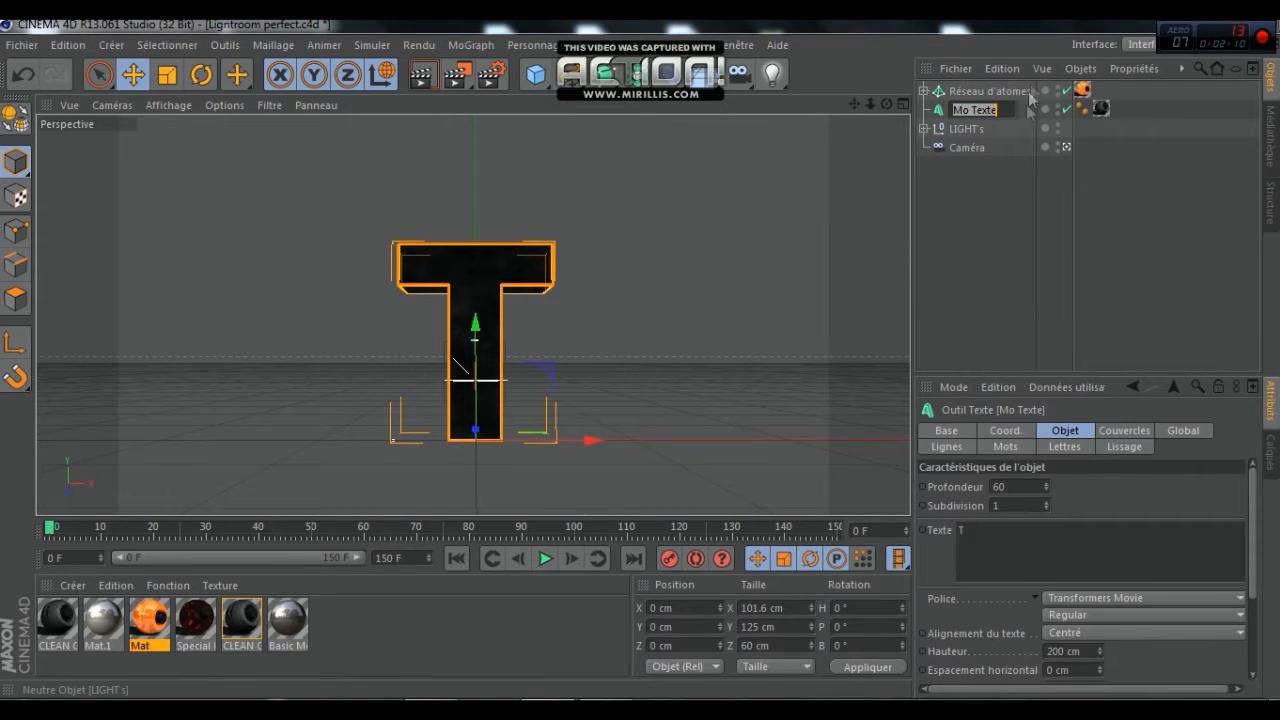
type("T")
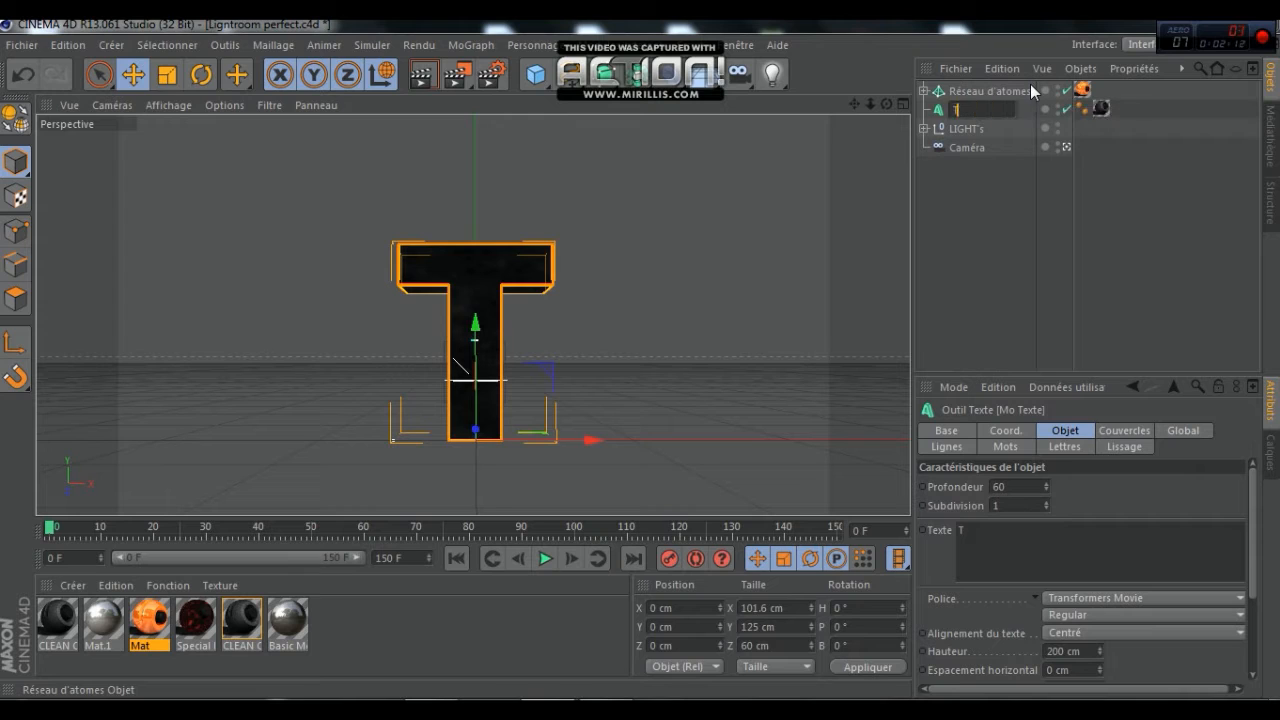
key("Return")
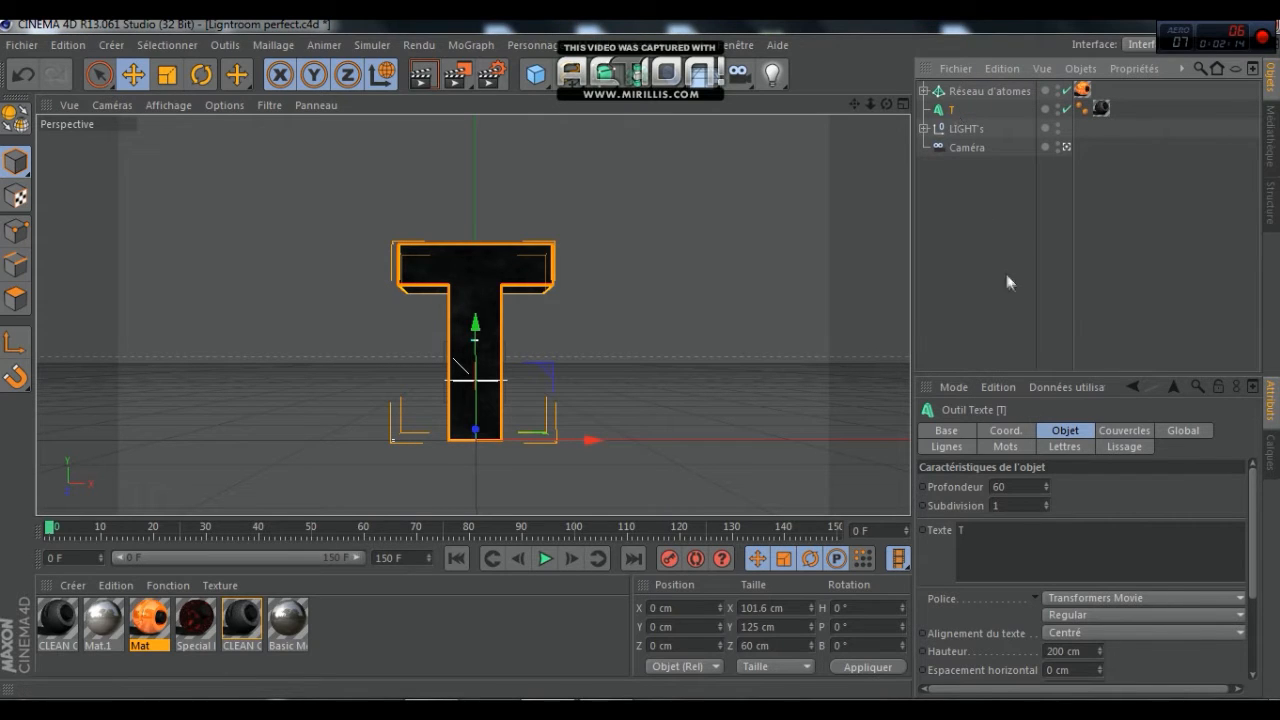
key("ctrl+v")
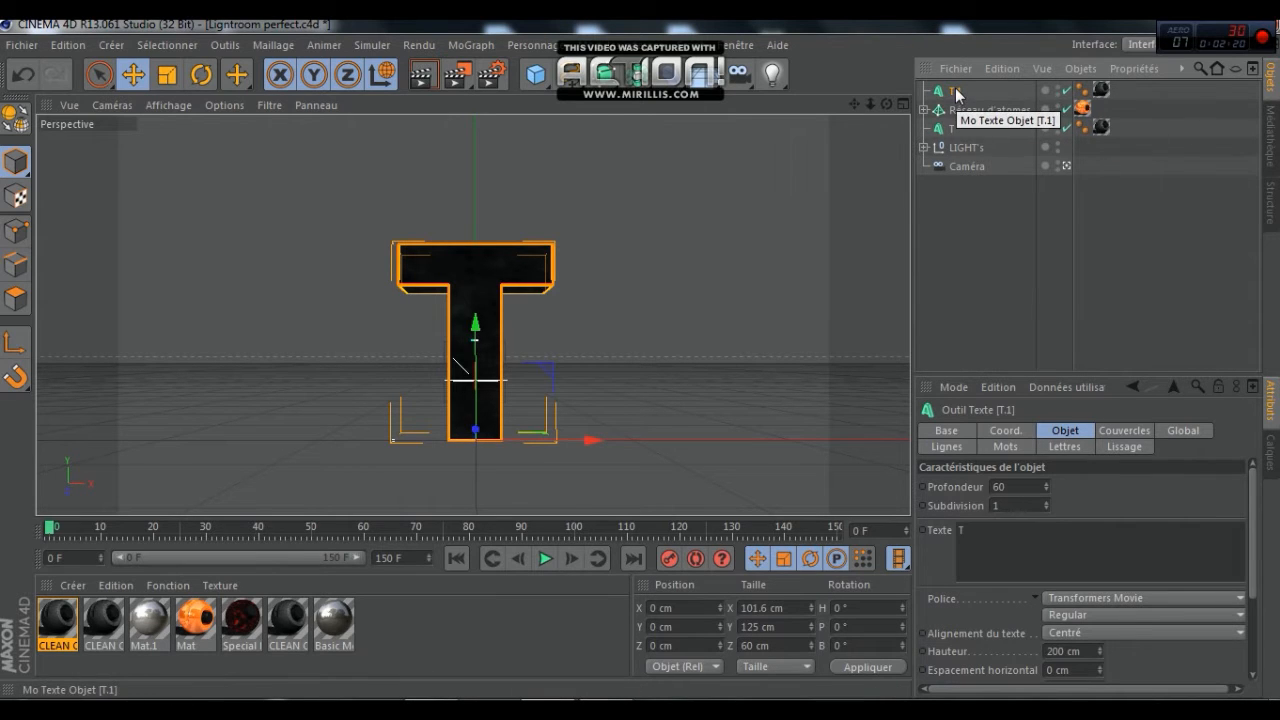
Fracture the duplicated T with NitroBlast Main at Extreme quality into 300 pieces, and close the plugin window.
left_click(615, 46)
mouse_move(620, 100)
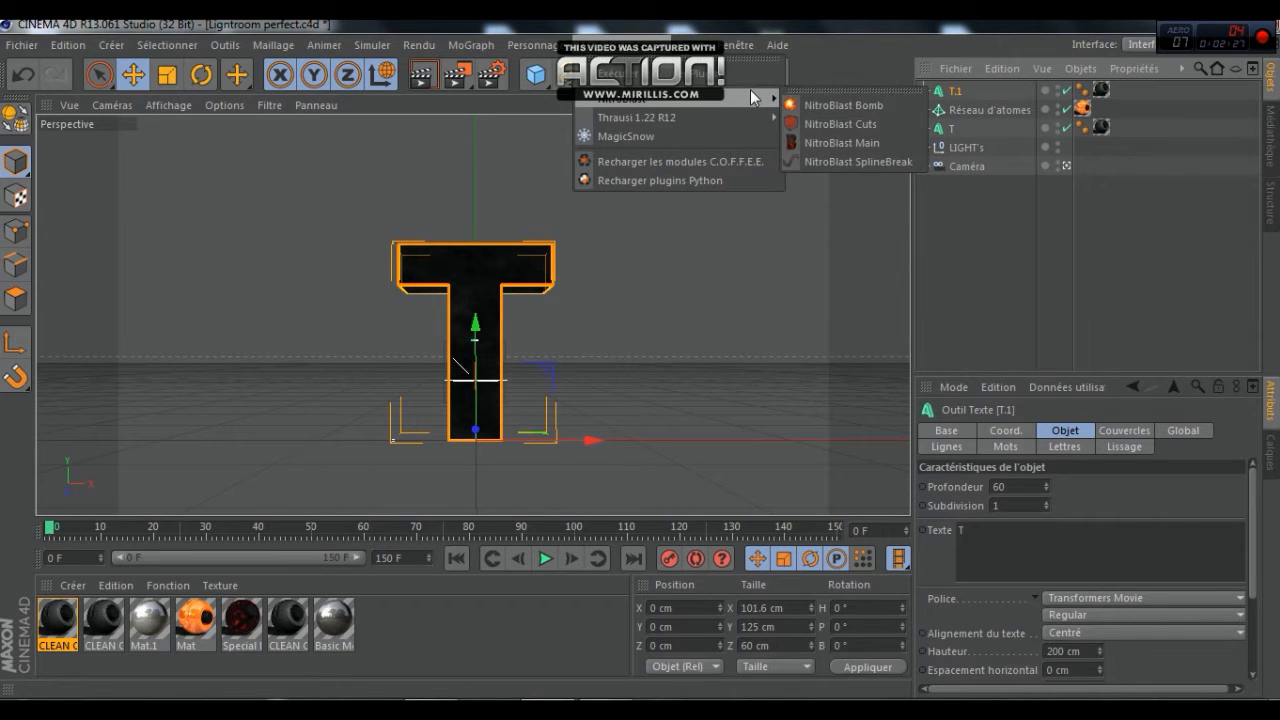
left_click(827, 143)
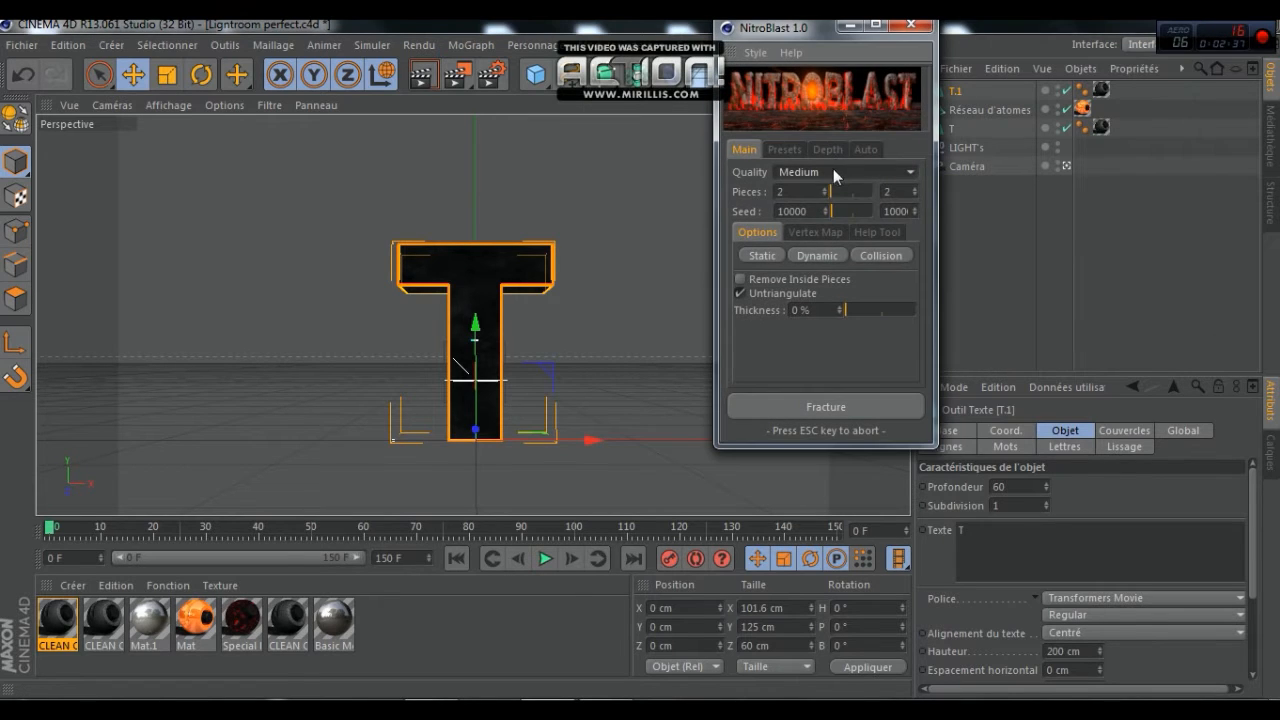
left_click(833, 170)
left_click(806, 252)
left_click_drag(803, 194, 709, 195)
type("300")
left_click(798, 414)
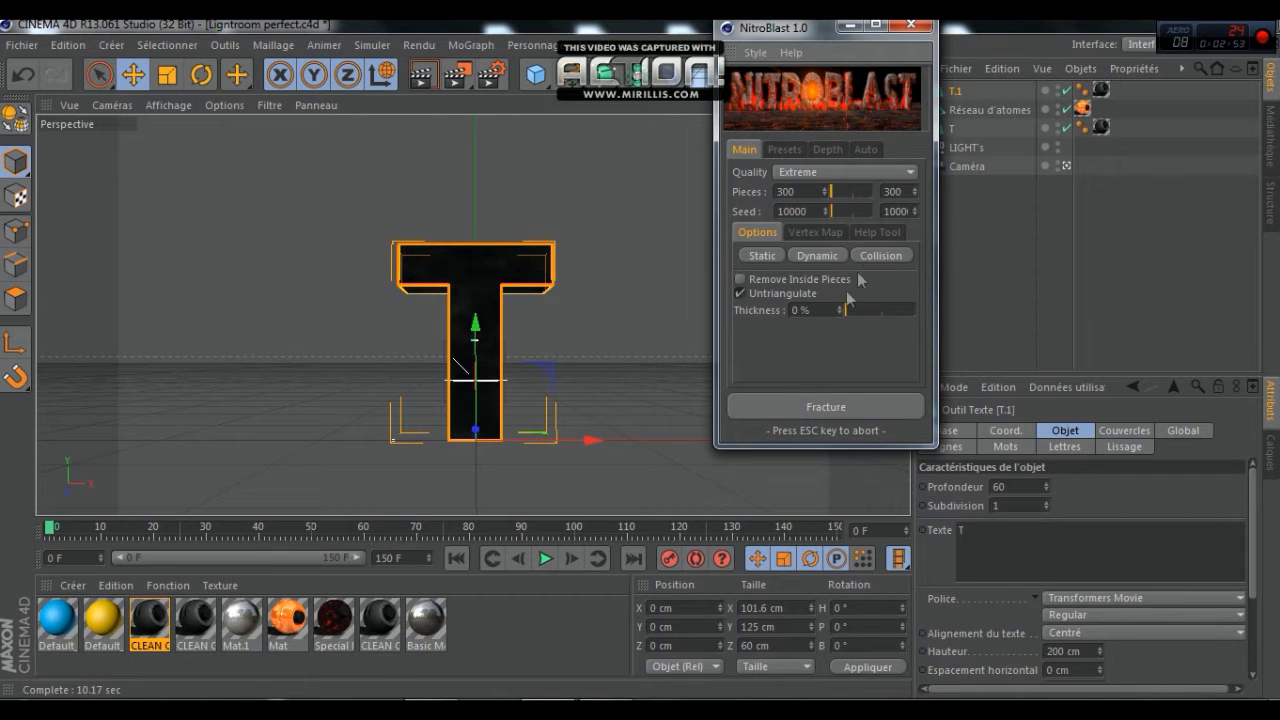
left_click(911, 26)
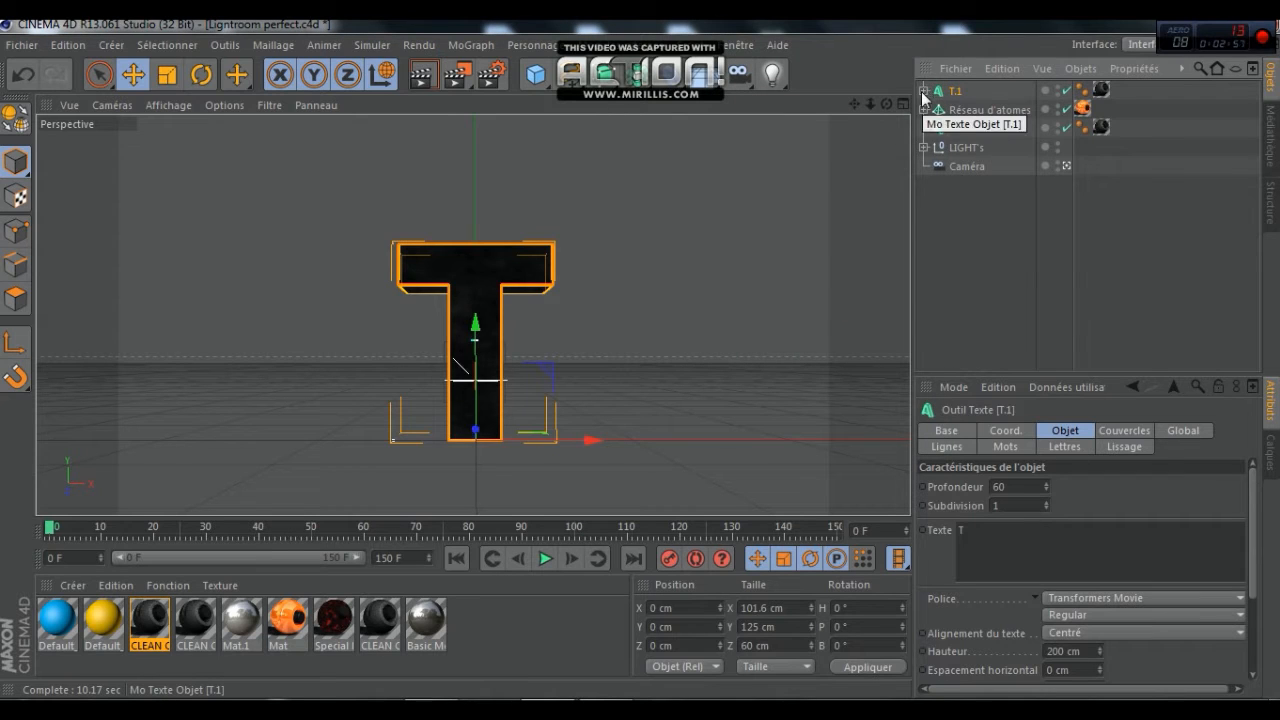
Move the Dynamic : 300 pieces group out of T.1 to the root of the object hierarchy, and delete T.1.
left_click(923, 91)
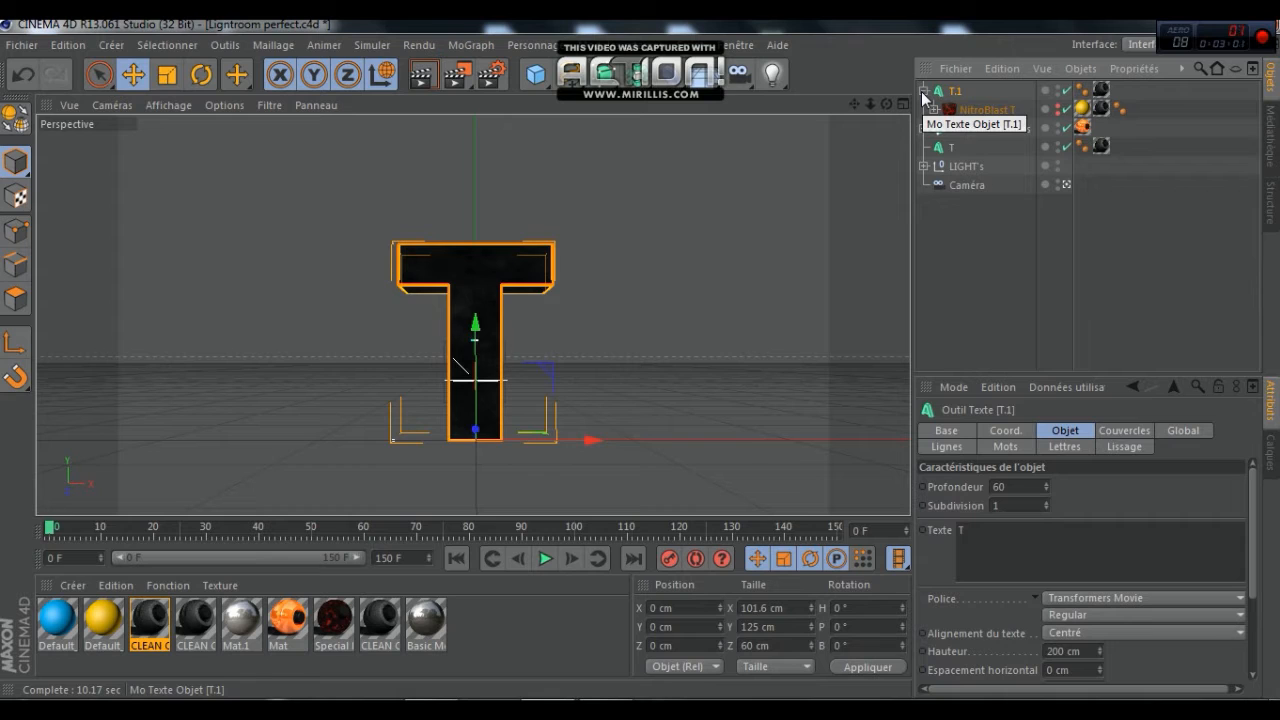
left_click(934, 110)
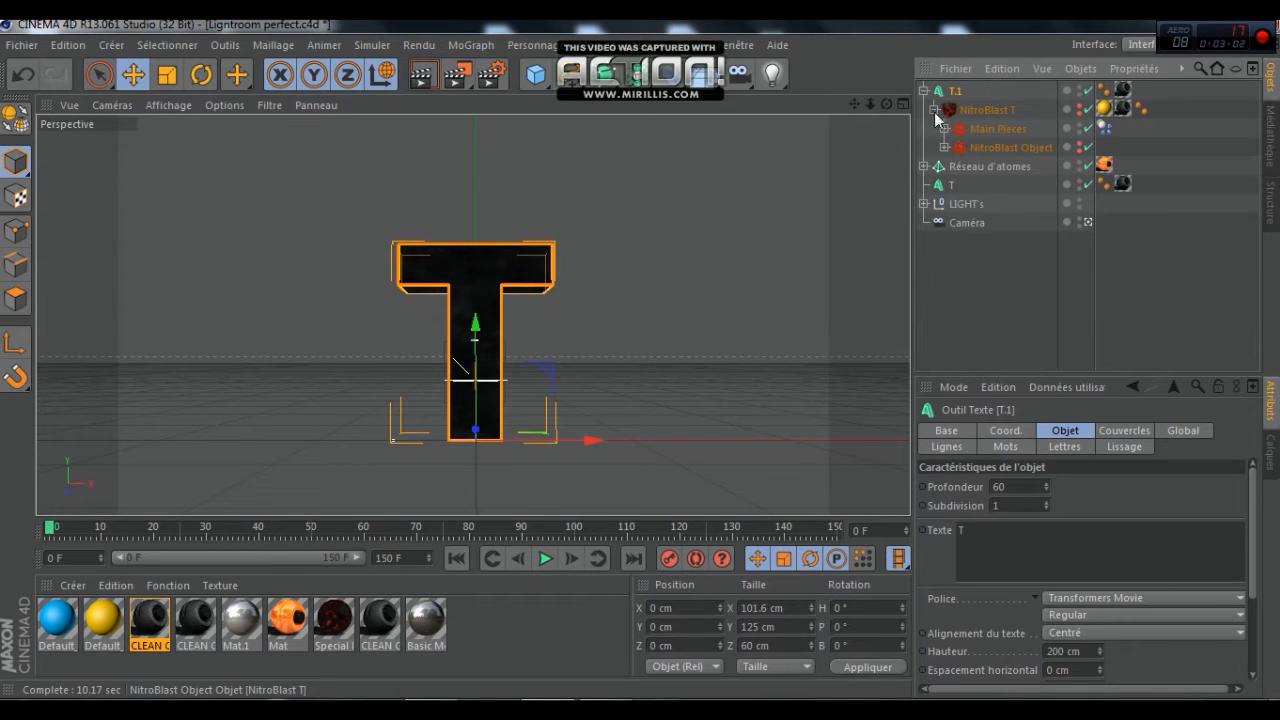
left_click(944, 129)
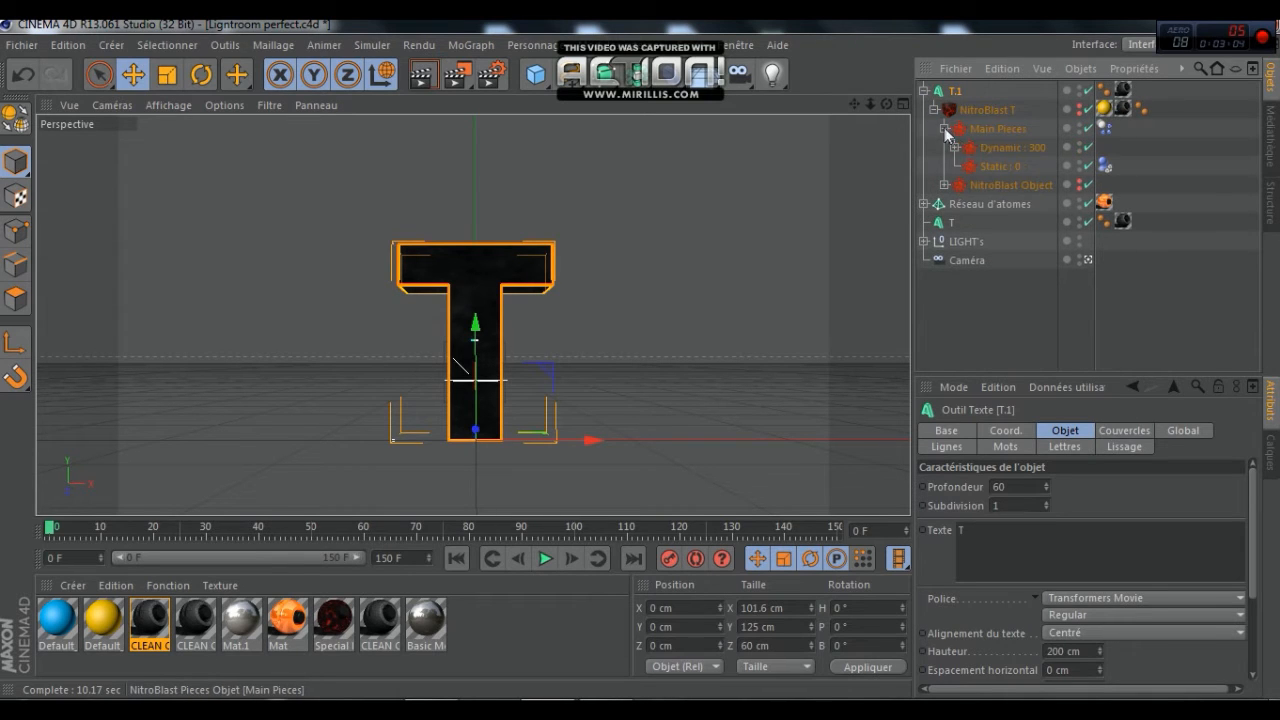
left_click(1005, 148)
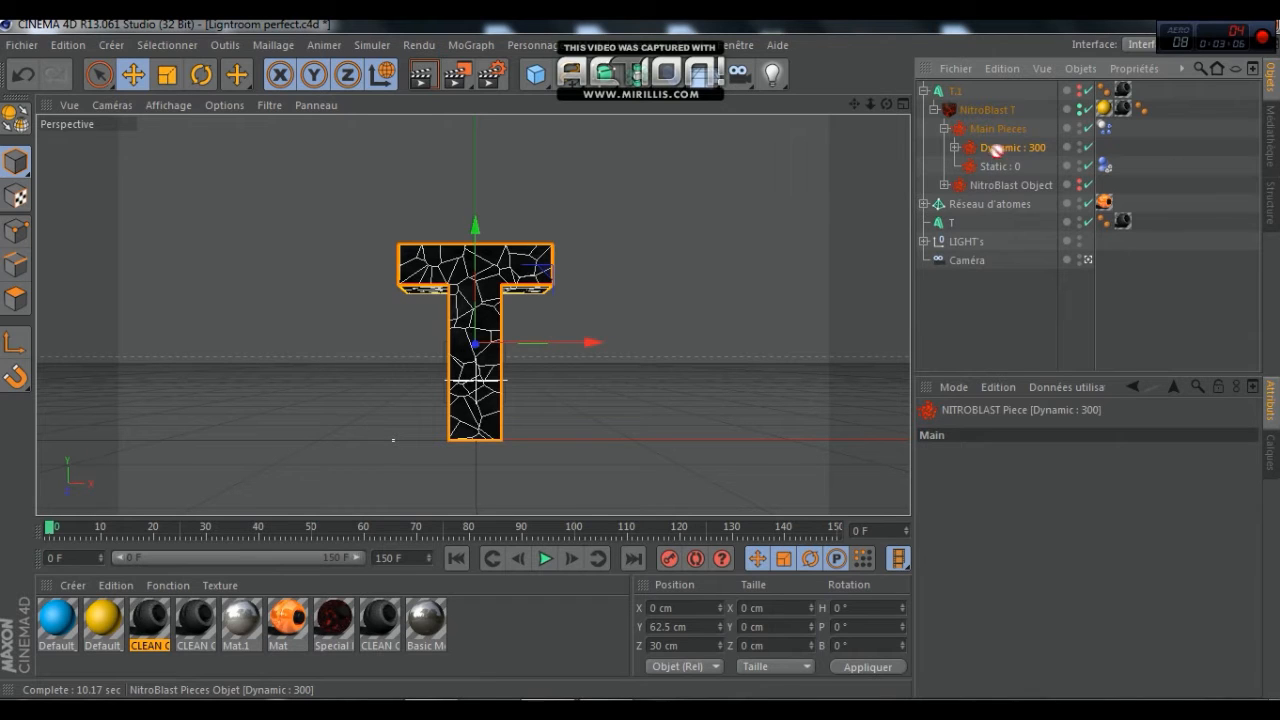
left_click_drag(1029, 88, 1016, 88)
left_click_drag(1016, 88, 927, 113)
left_click(953, 111)
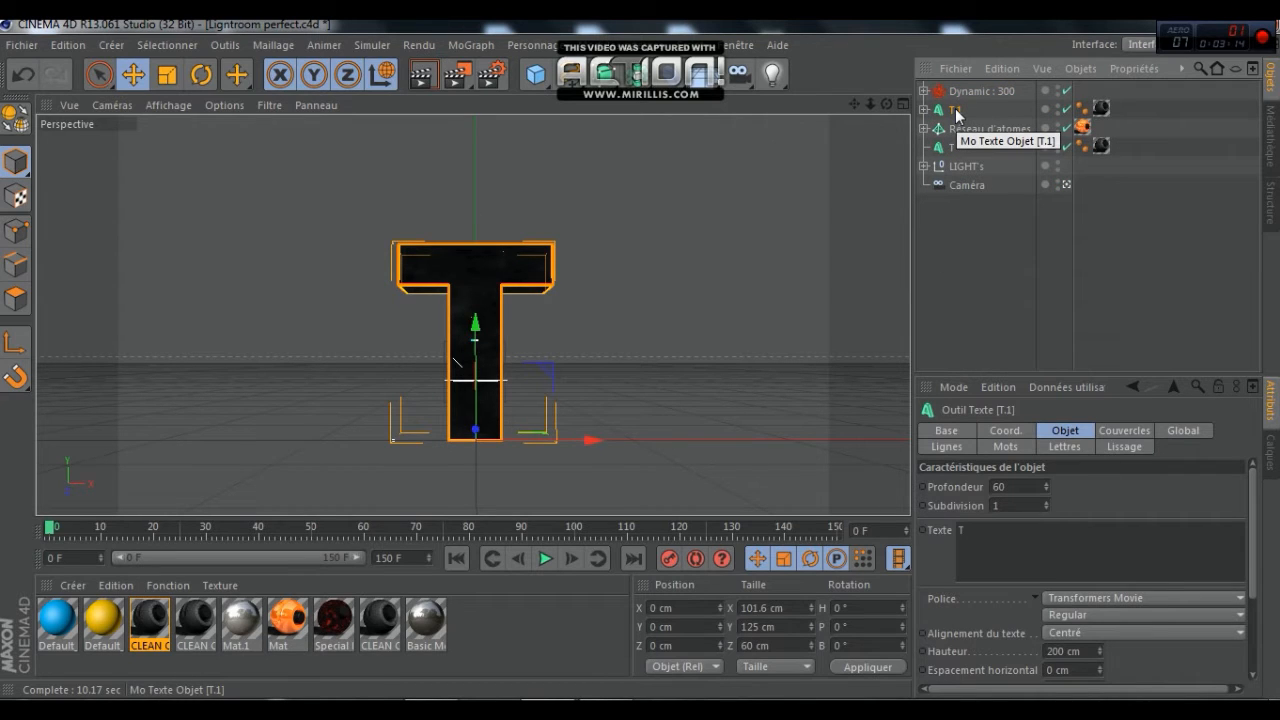
key("Delete")
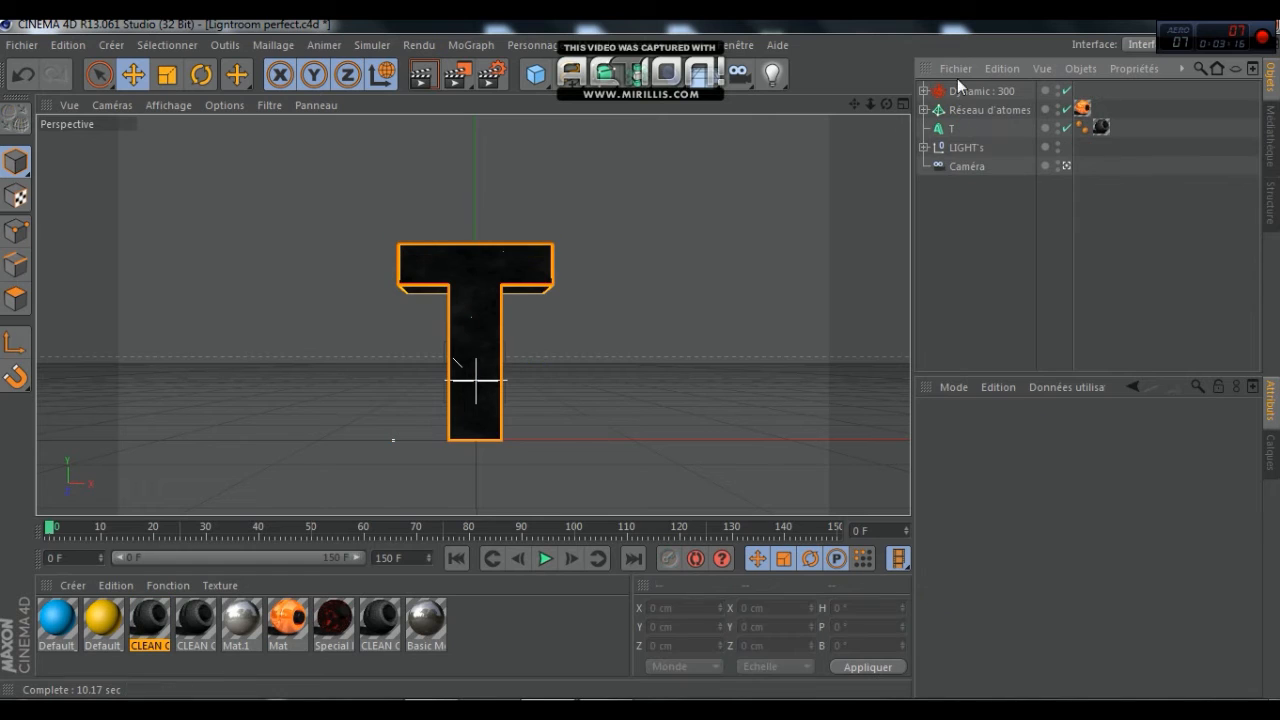
Add a MoGraph Fracture object, nest the Dynamic : 300 group inside it, and collapse its hierarchy.
left_click(964, 92)
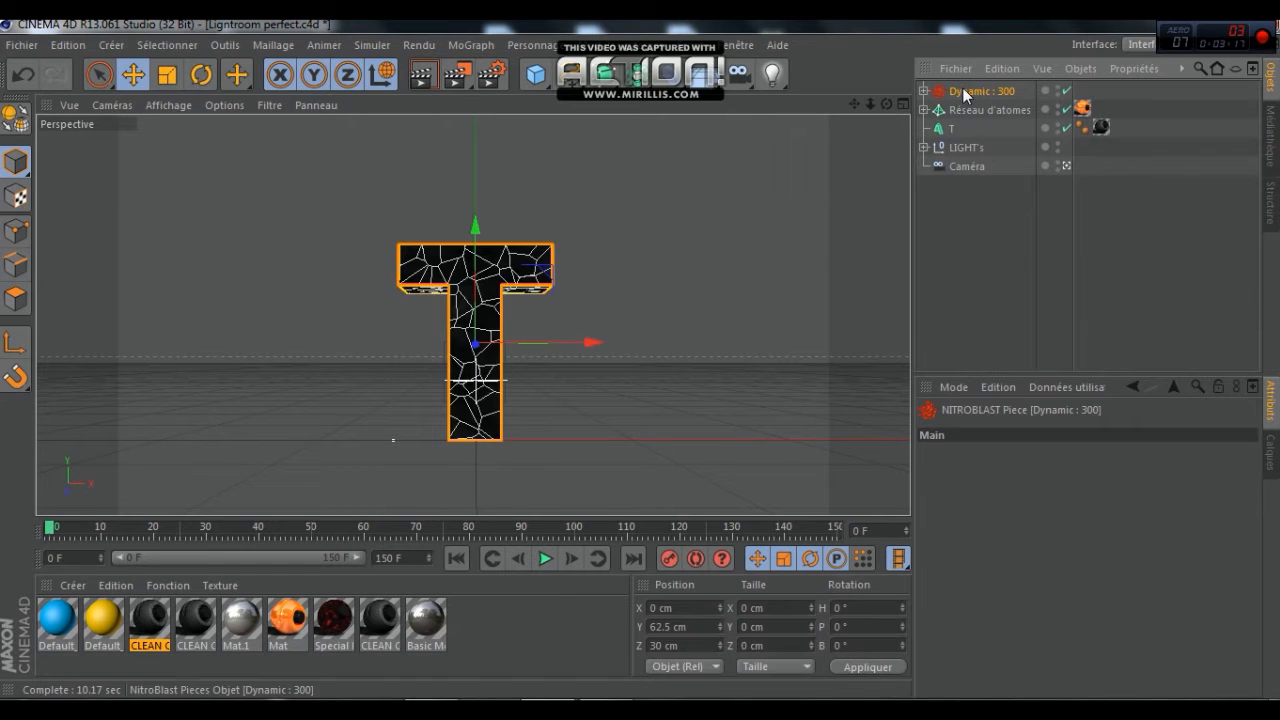
left_click(474, 46)
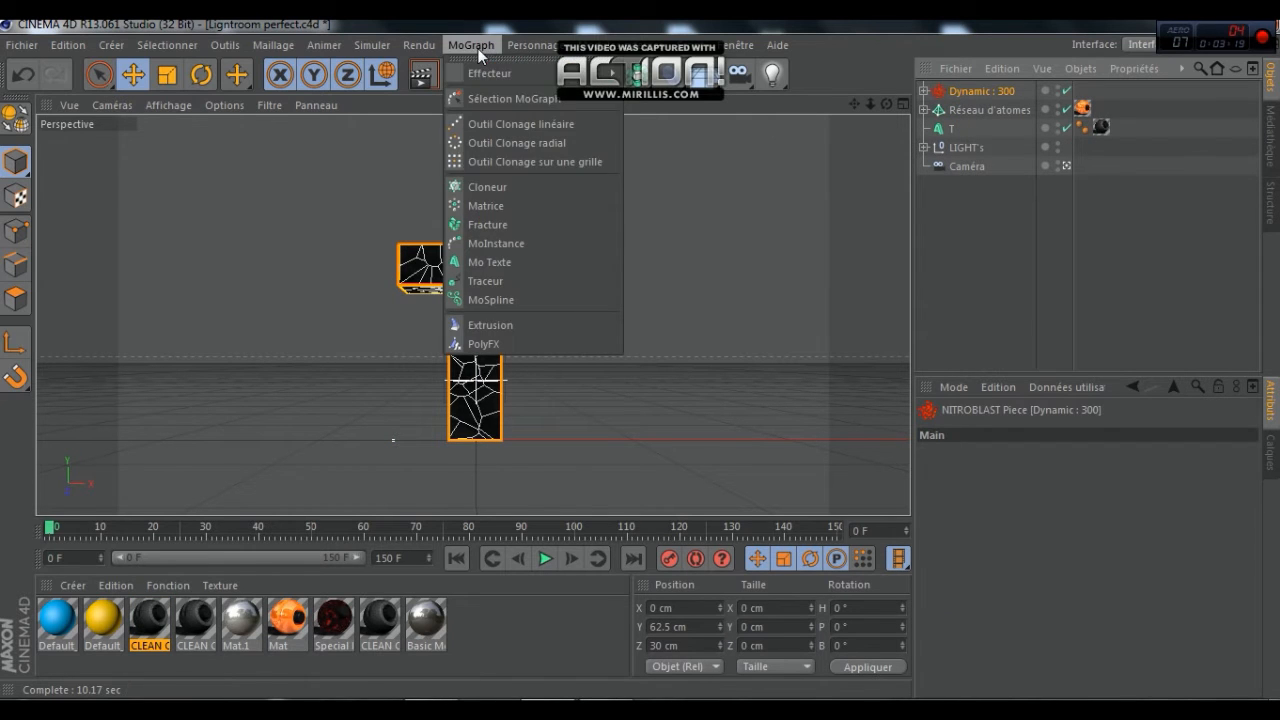
left_click(500, 225)
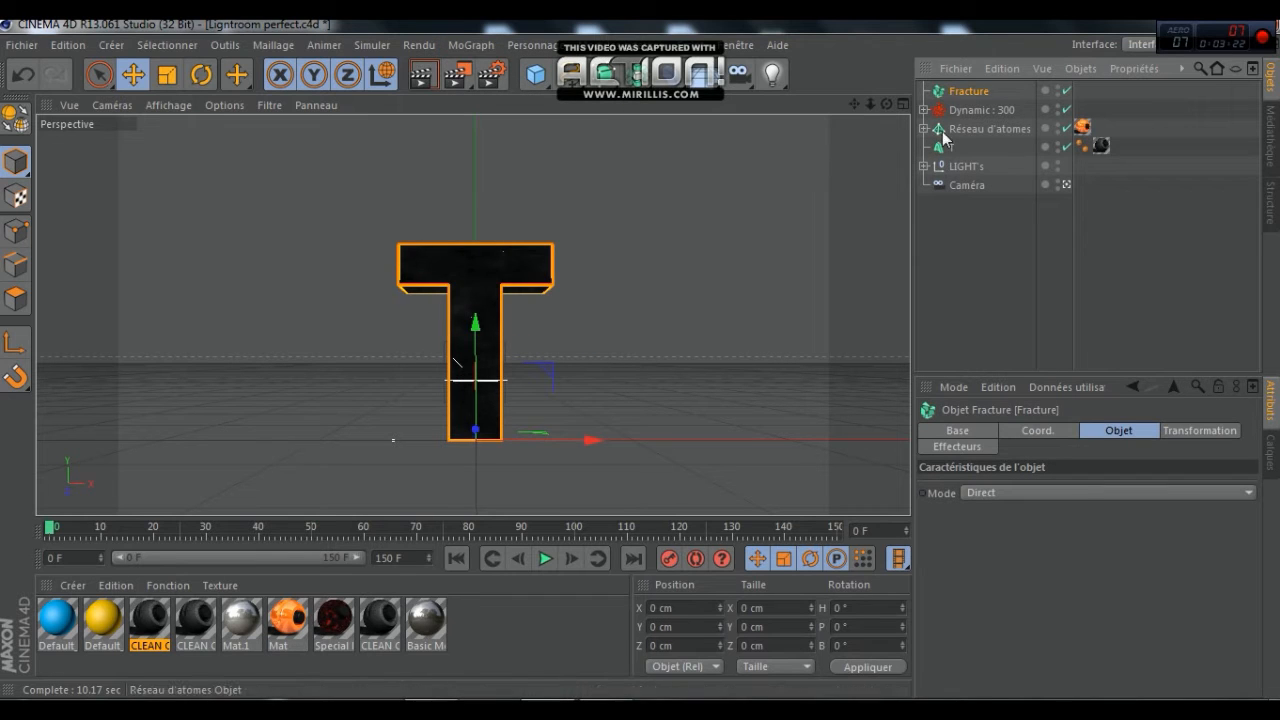
left_click_drag(963, 113, 979, 89)
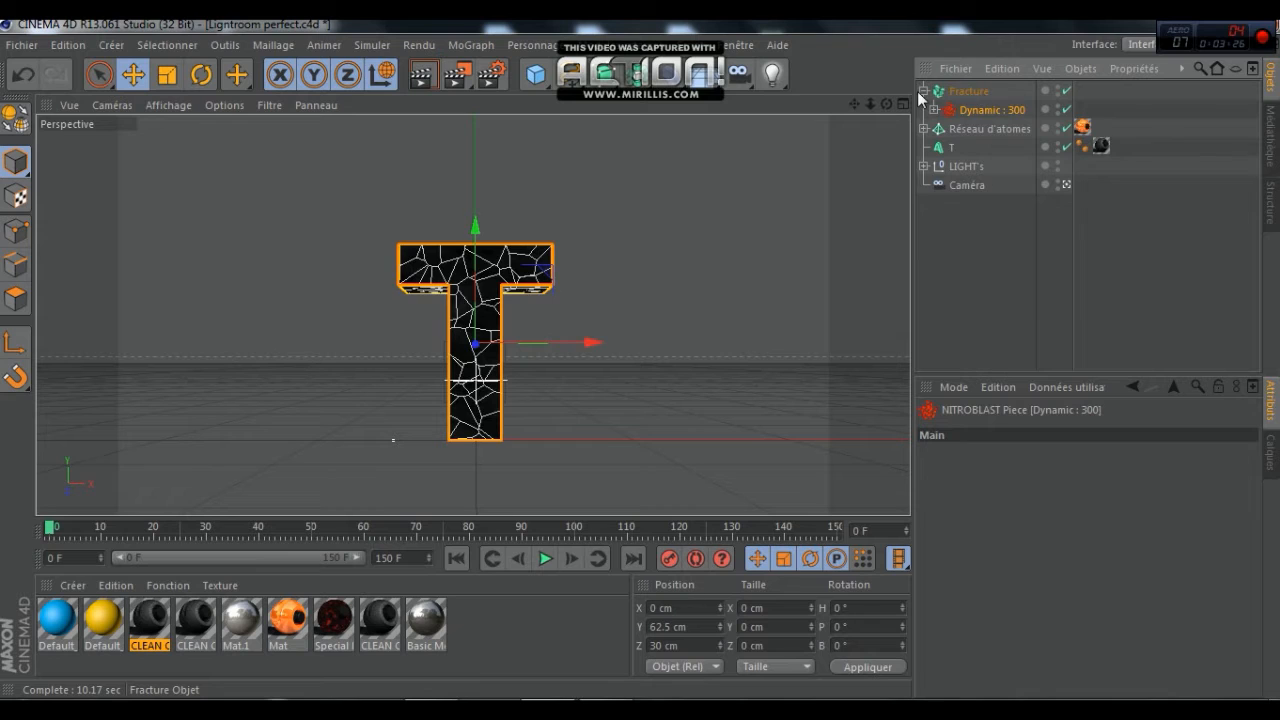
left_click(923, 91)
Delete the Fracture object with its pieces, and paste a fresh duplicate of the T text object.
left_click(960, 93)
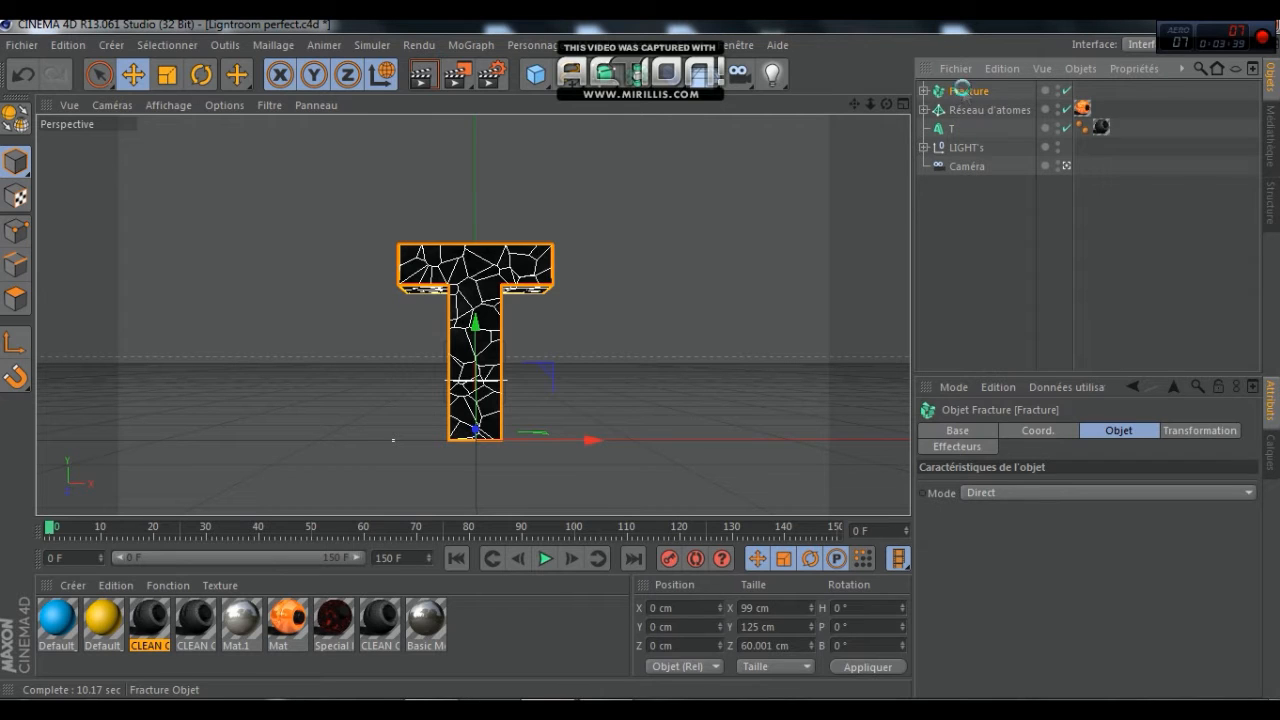
key("Delete")
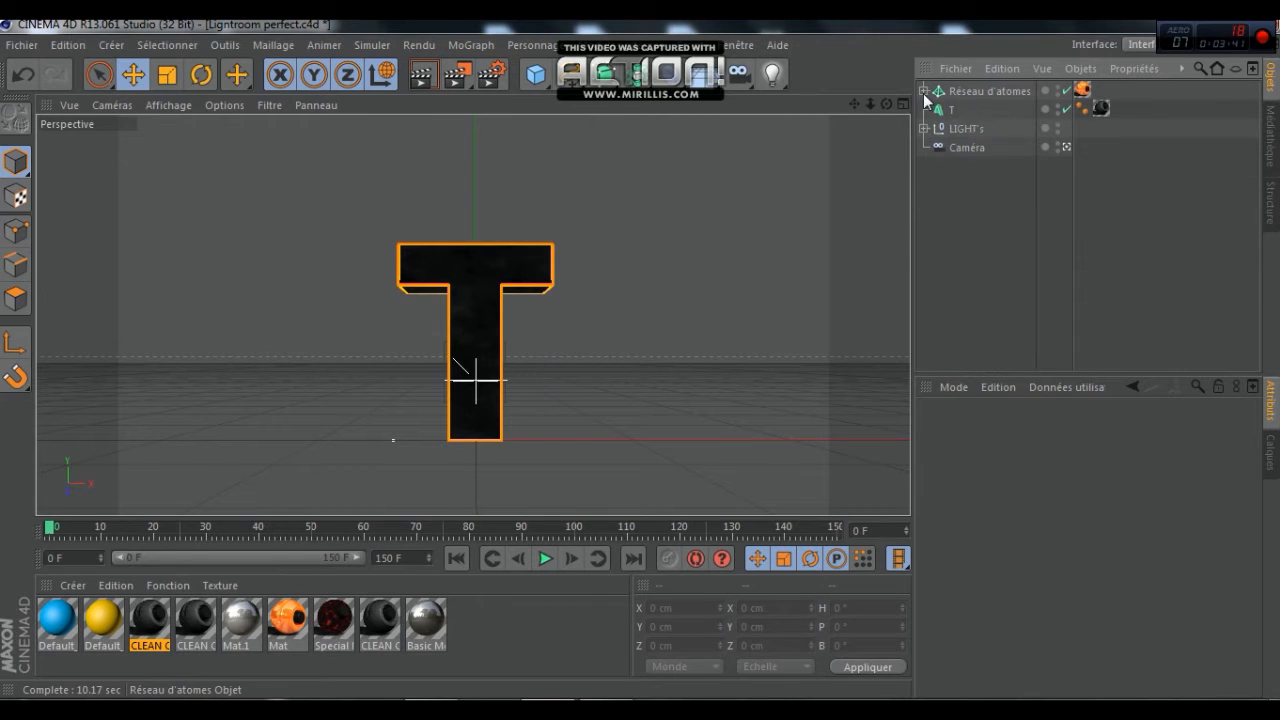
left_click(951, 108)
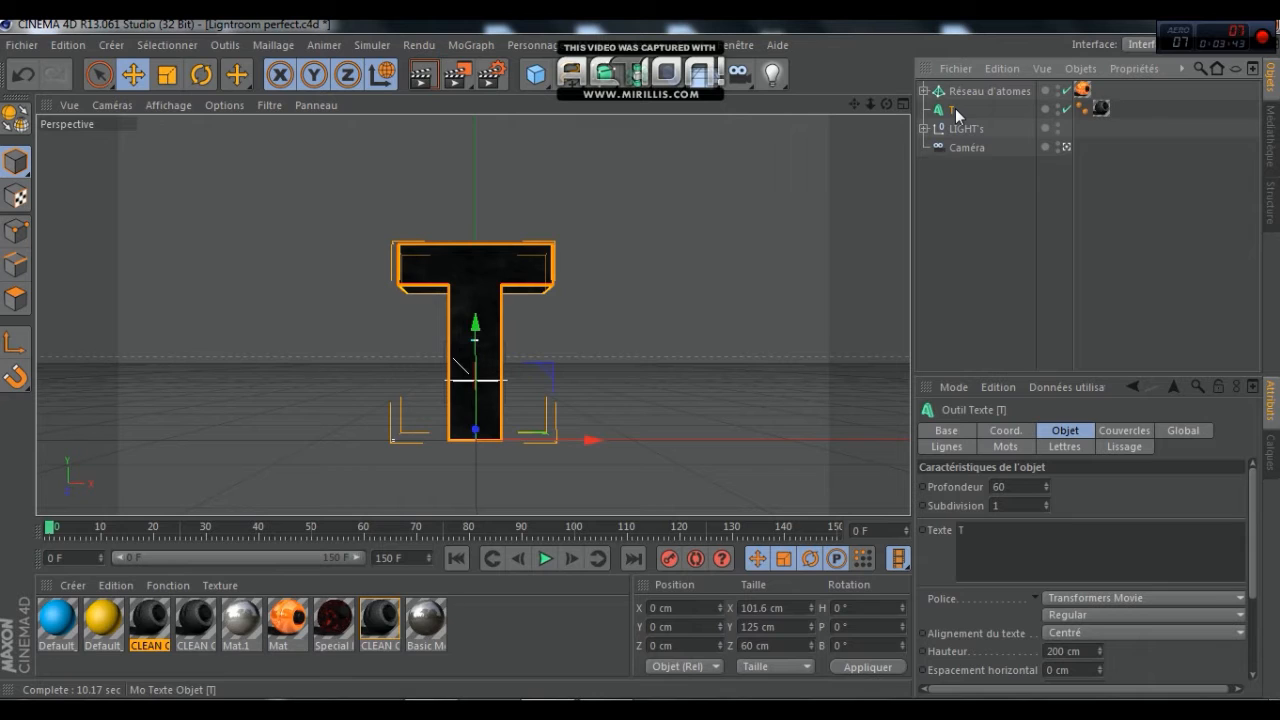
key("ctrl+c")
key("ctrl+v")
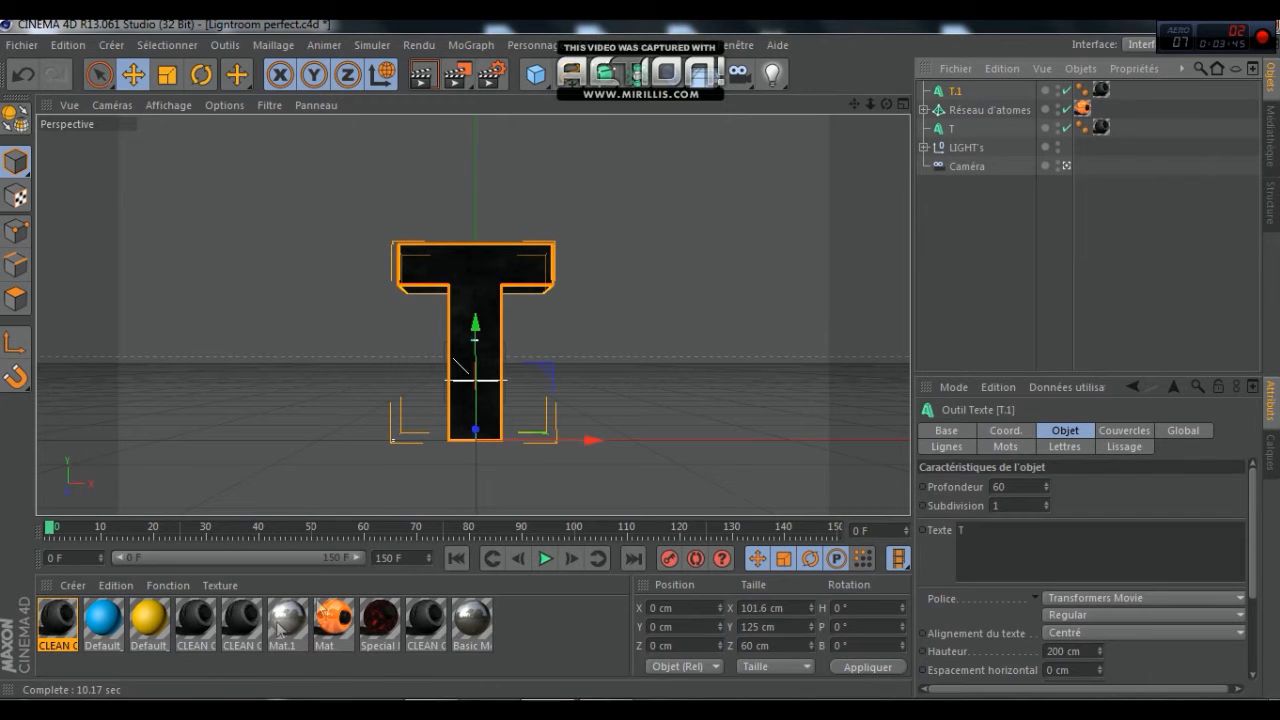
Apply the Special LAVA material to the duplicated T and order its tags as Special LAVA, CLEAN CRACK, smoothing.
left_click_drag(388, 630, 1118, 92)
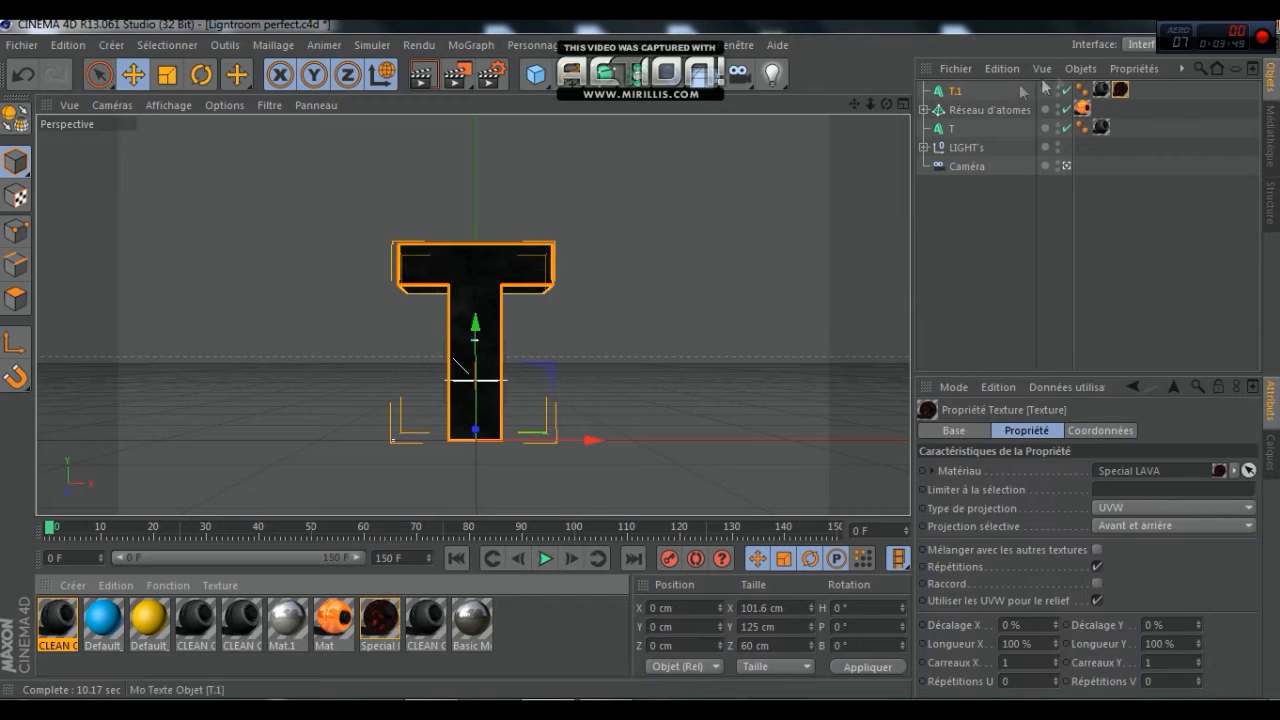
left_click_drag(1121, 92, 1078, 100)
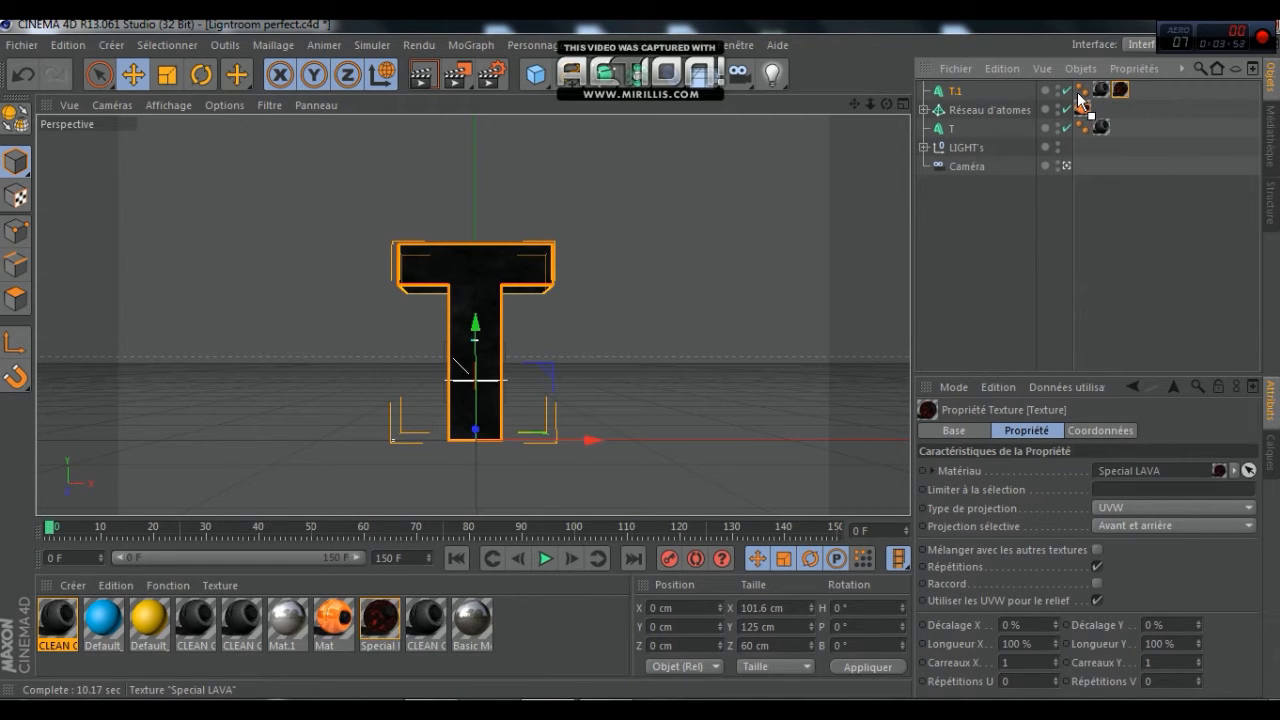
left_click_drag(1078, 100, 1080, 92)
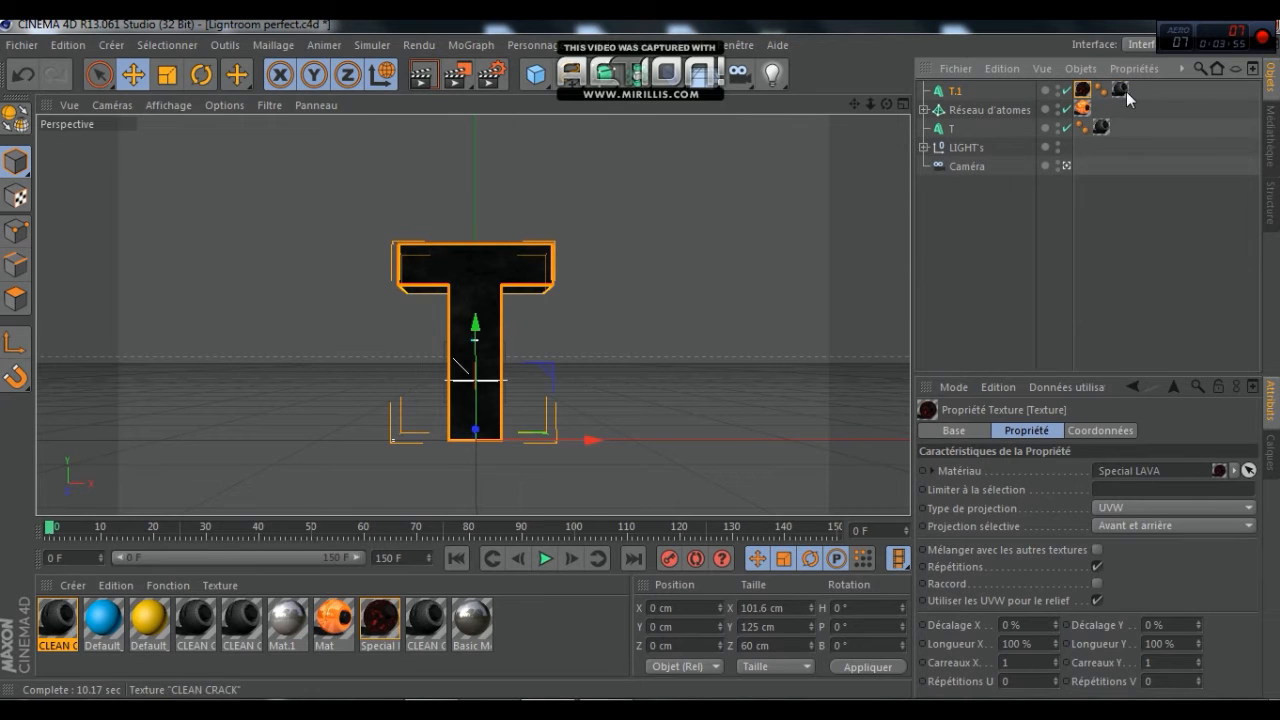
left_click(1100, 90)
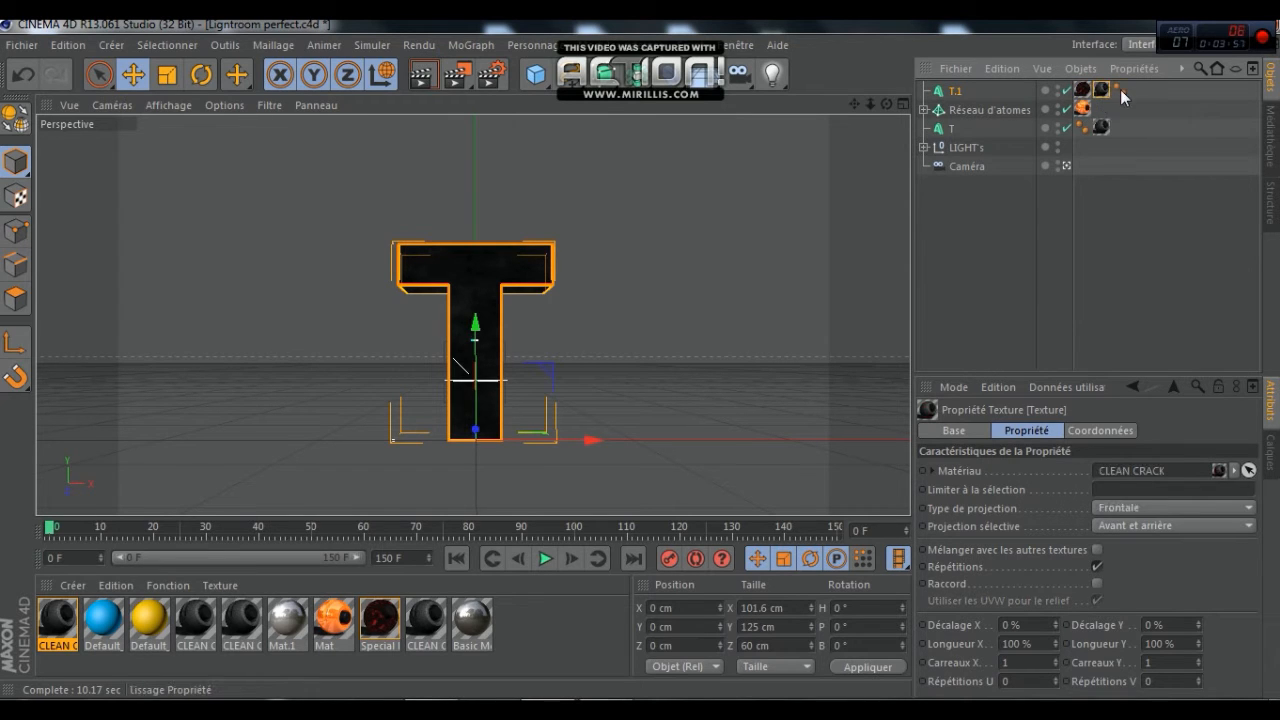
left_click(1120, 91)
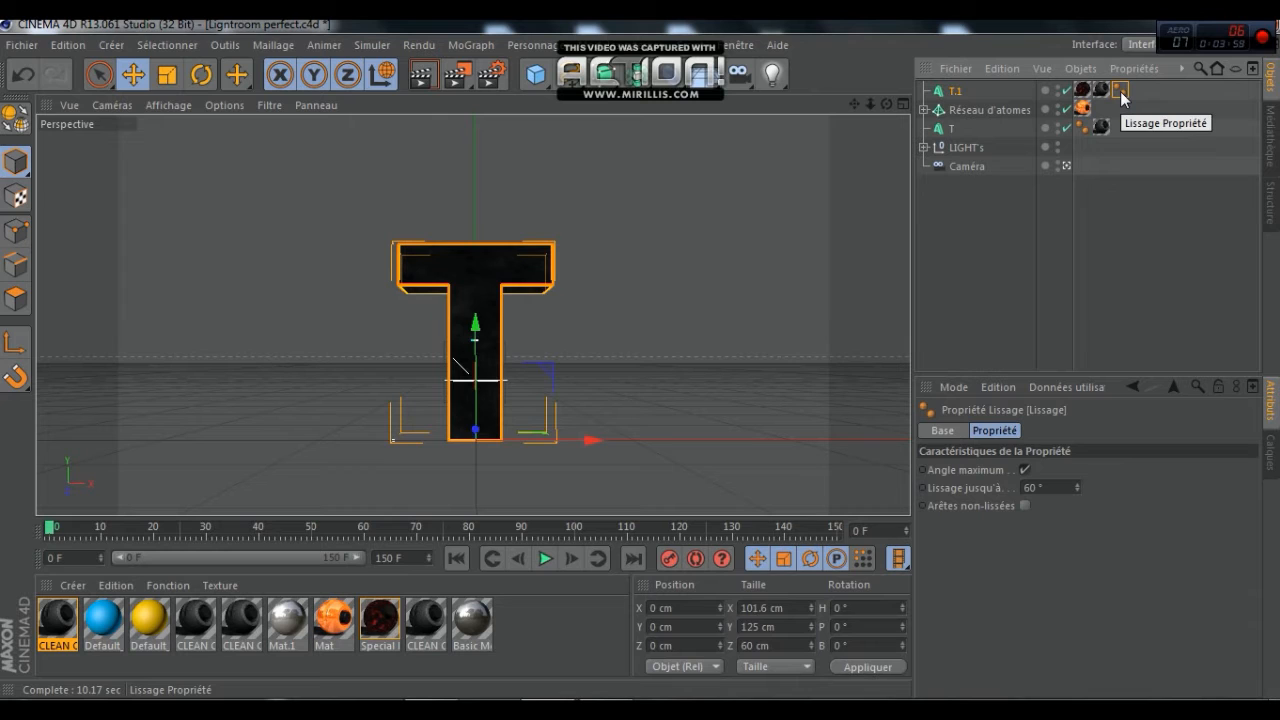
Start NitroBlast Main on the duplicated T with Extreme quality, and undo the accidental move of the letter.
left_click(951, 92)
left_click(594, 45)
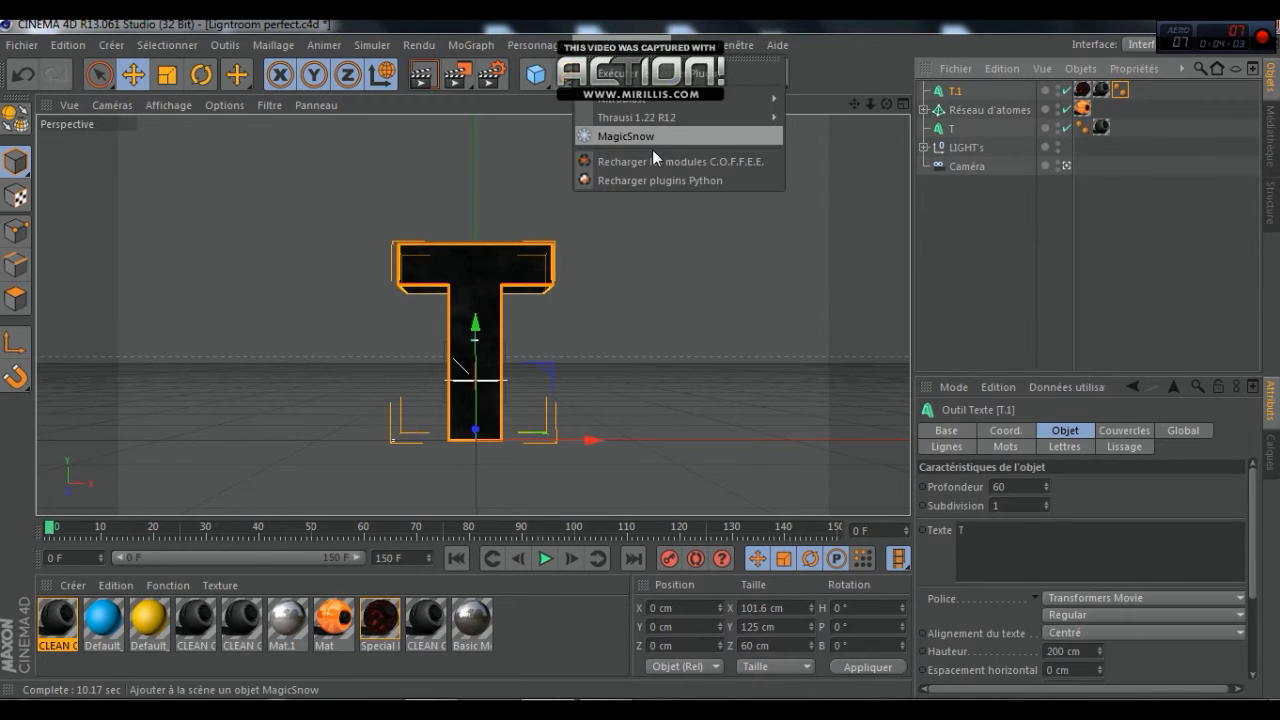
mouse_move(647, 107)
left_click(820, 139)
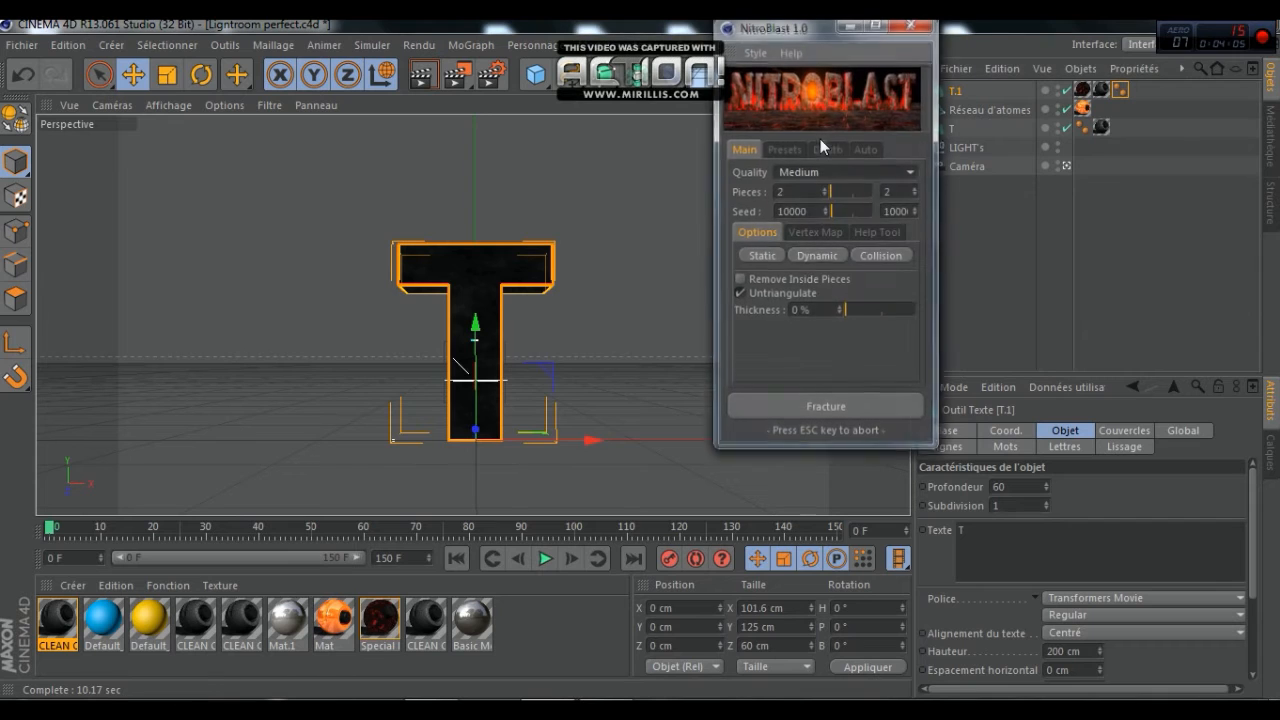
left_click(833, 172)
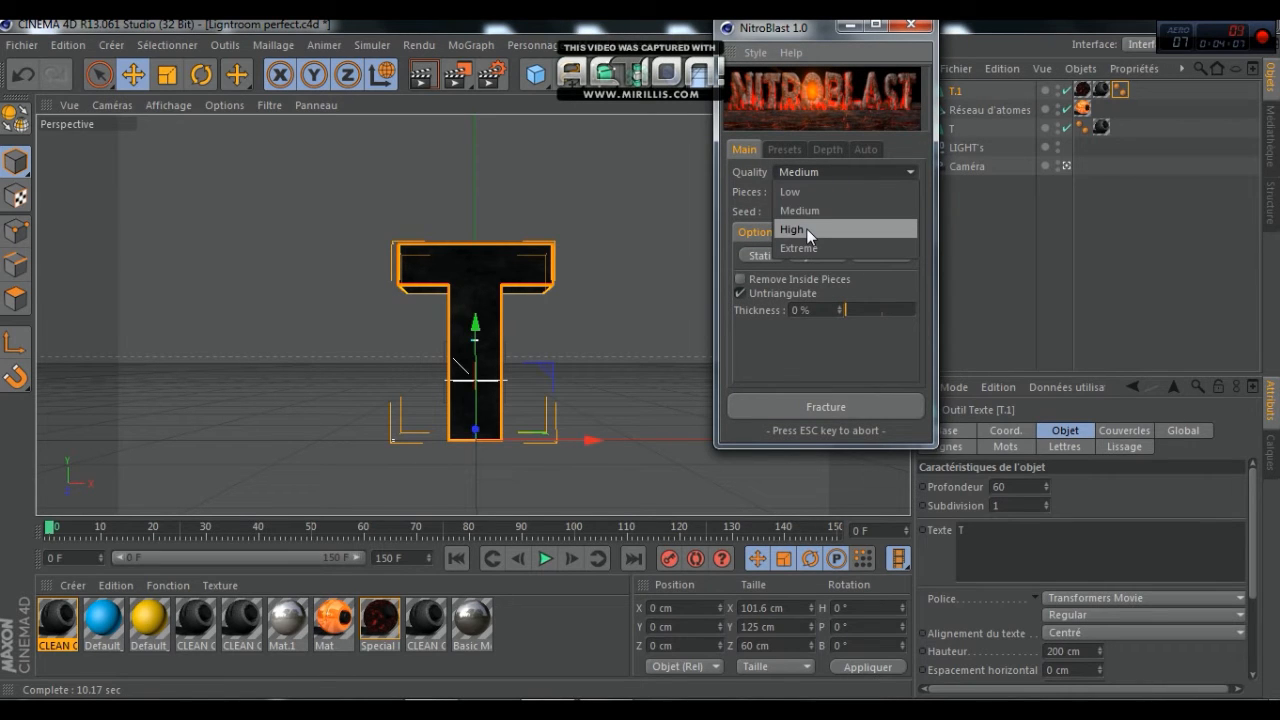
left_click(806, 228)
left_click(825, 172)
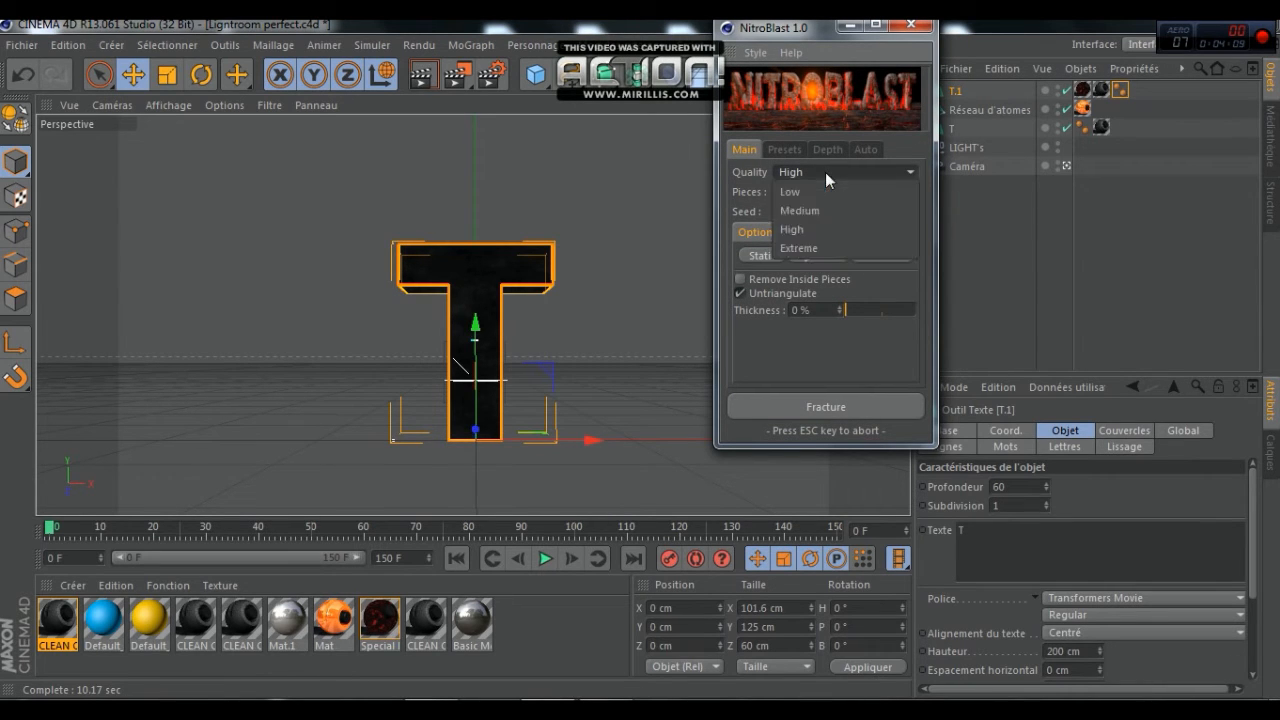
left_click(799, 248)
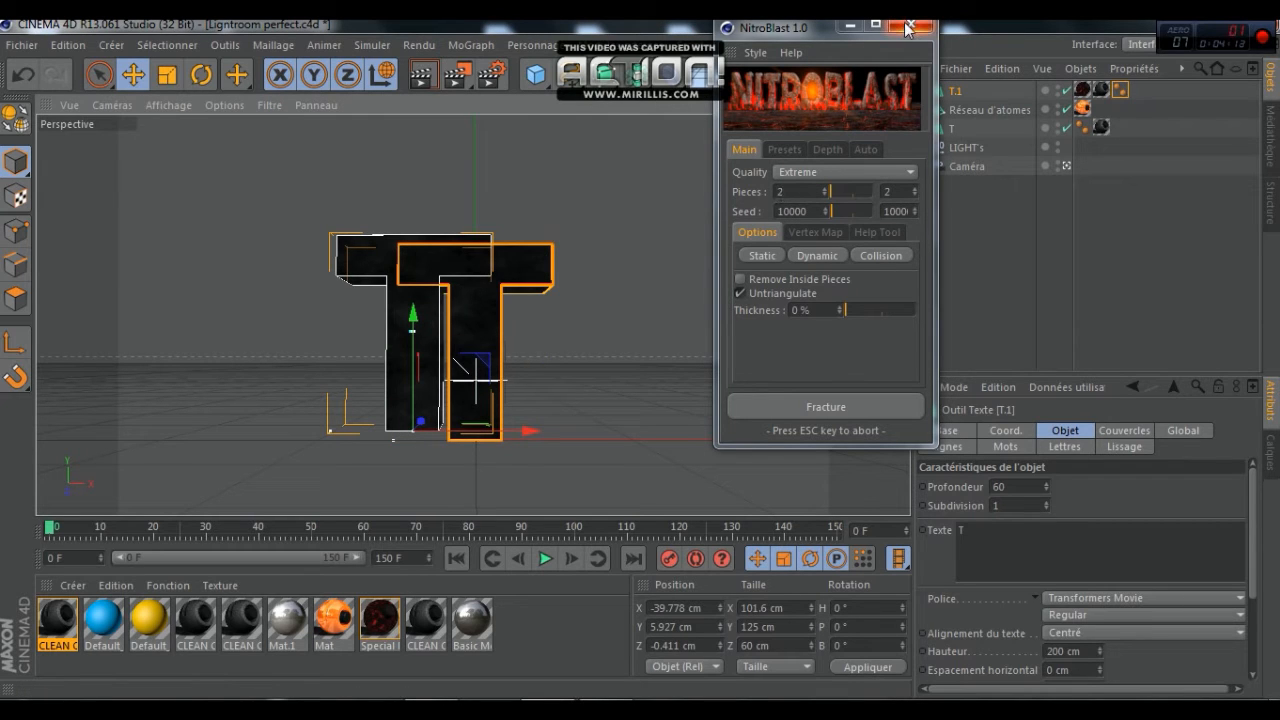
key("ctrl+z")
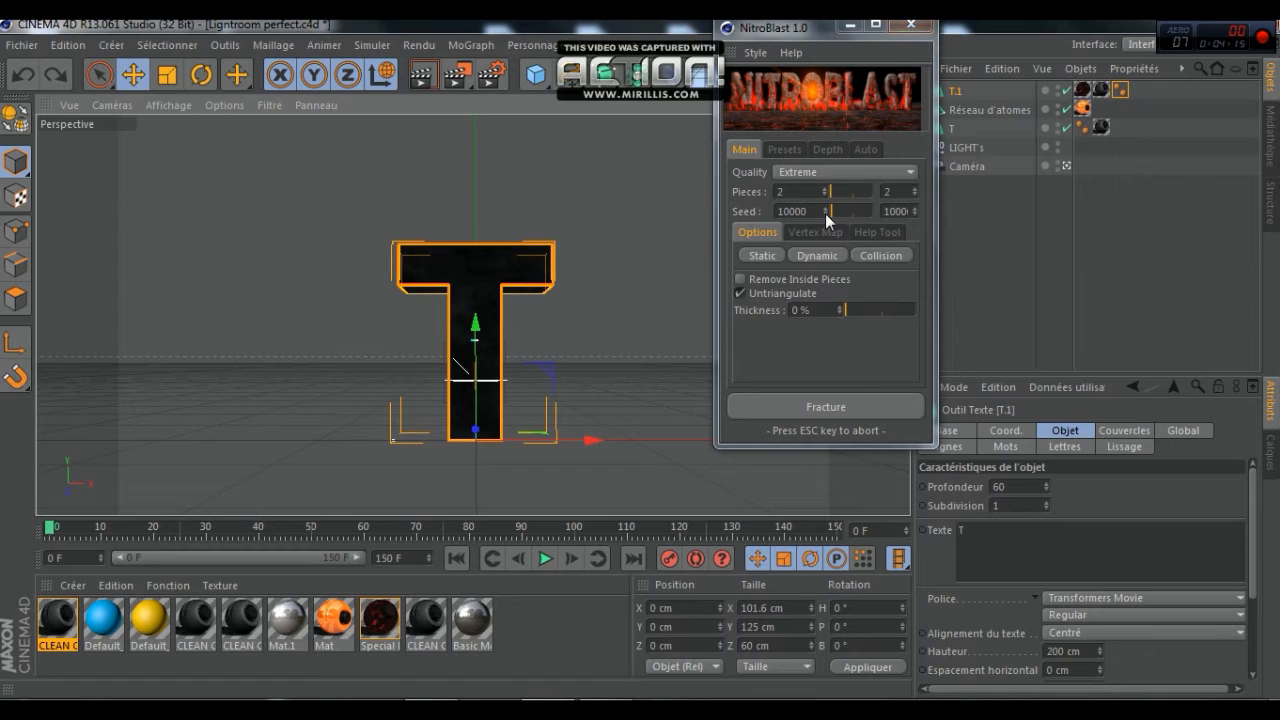
Fracture the duplicated T into 300 pieces and close the NitroBlast window.
left_click_drag(809, 192, 682, 197)
type("300")
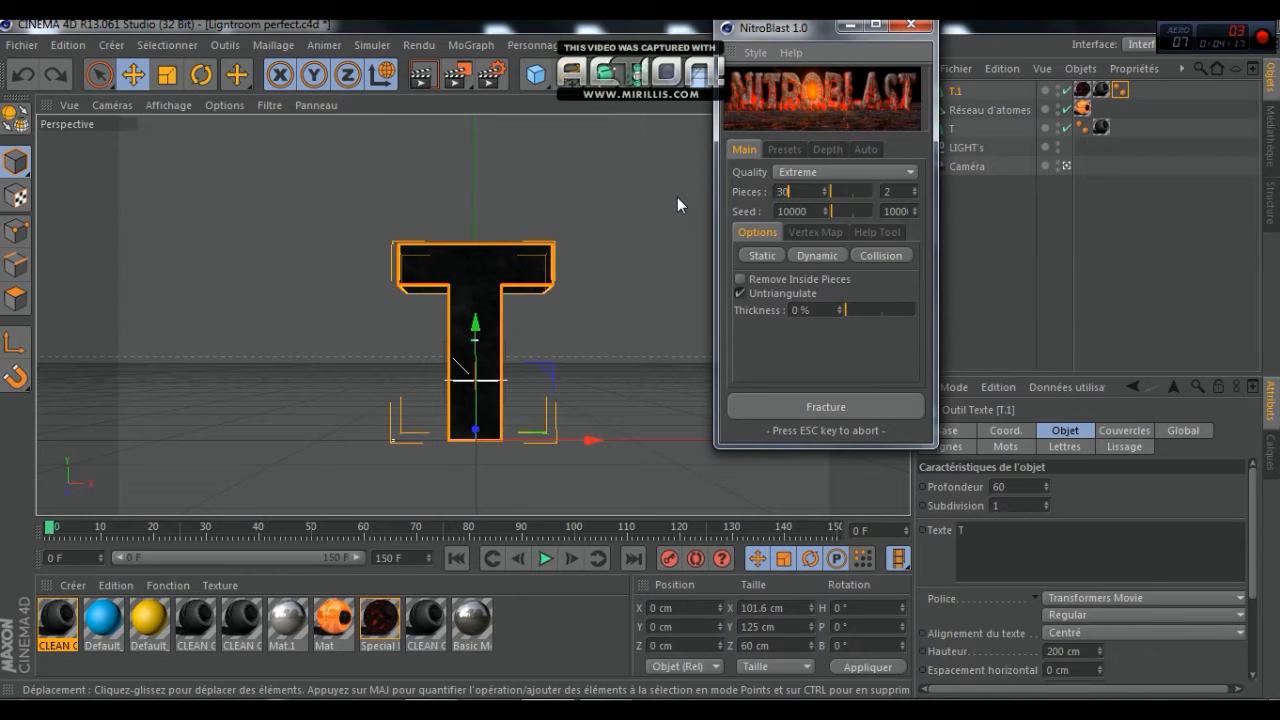
left_click(810, 413)
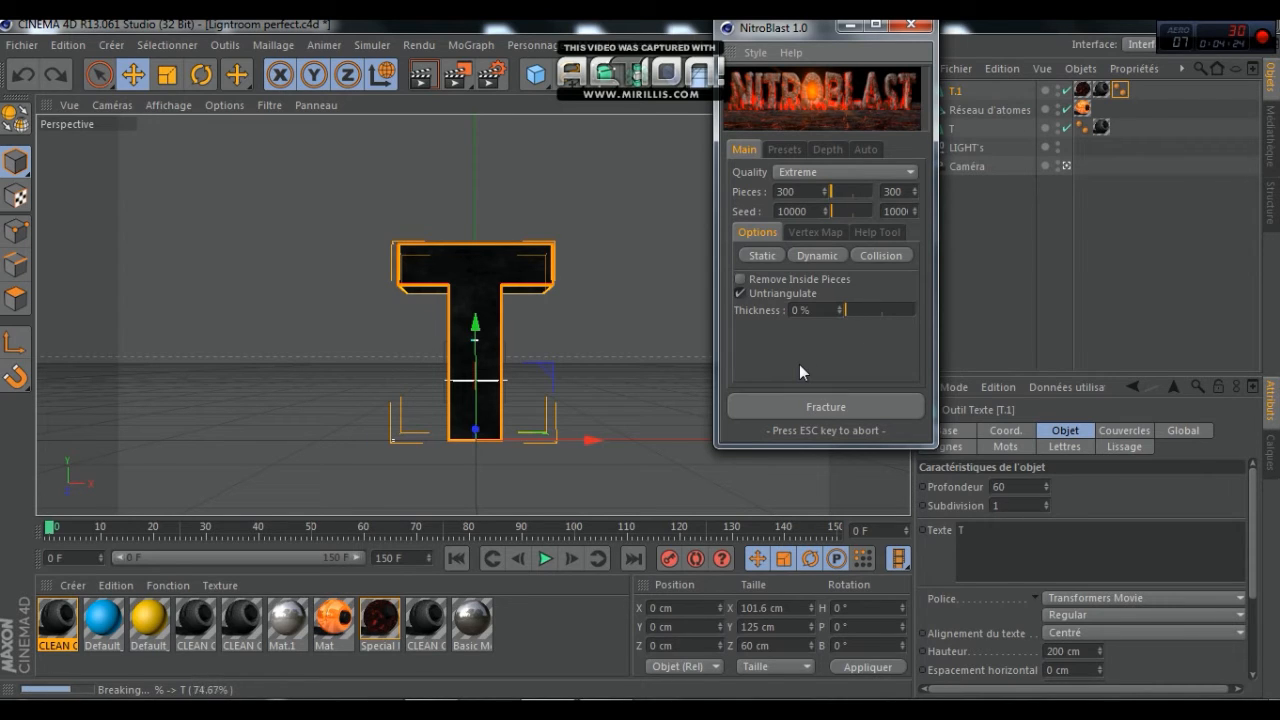
left_click(911, 26)
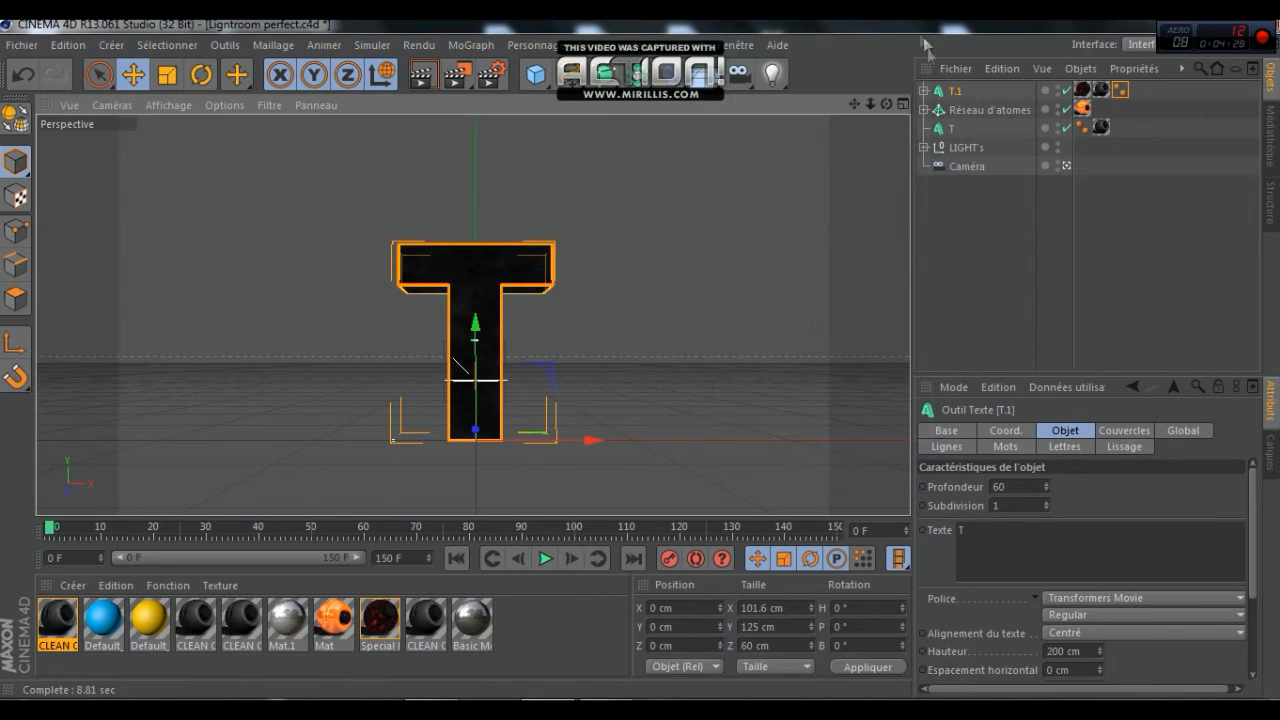
Pull the Dynamic : 300 group of lava-textured pieces out of T.1 to the hierarchy root, and delete T.1.
left_click(924, 91)
left_click(934, 110)
left_click(944, 129)
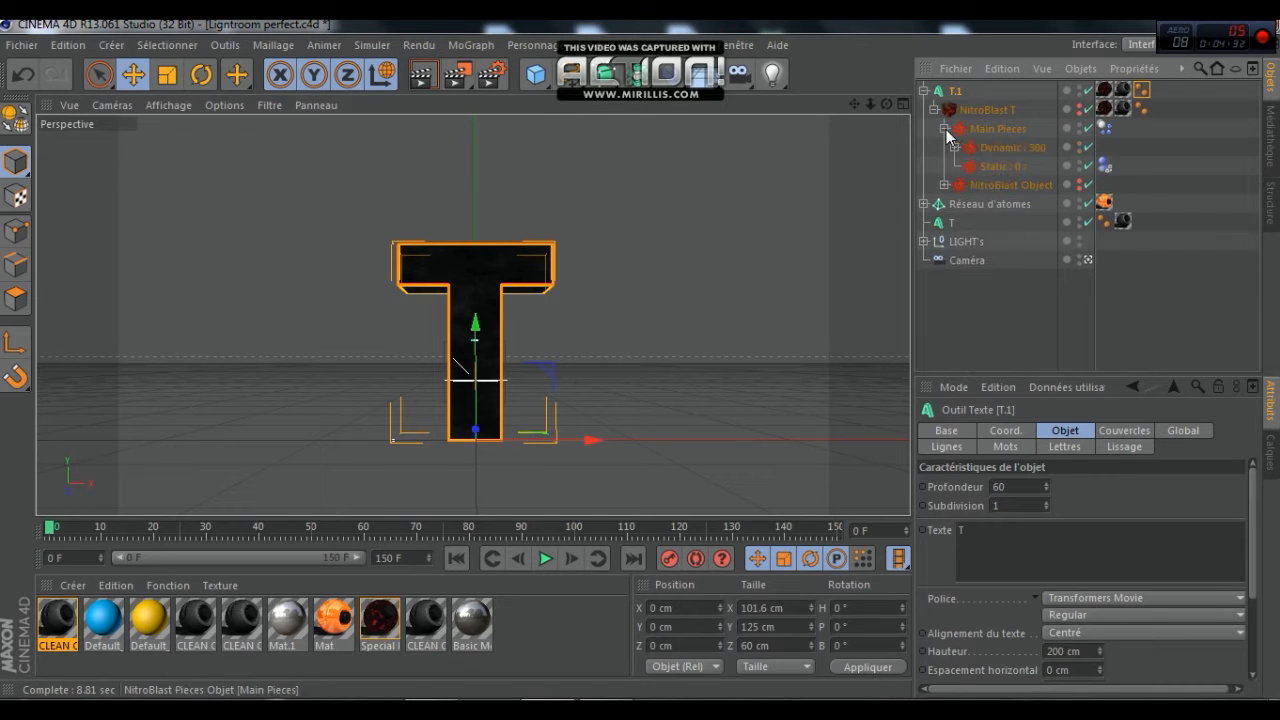
left_click(1000, 149)
left_click_drag(1000, 155, 958, 90)
left_click(948, 112)
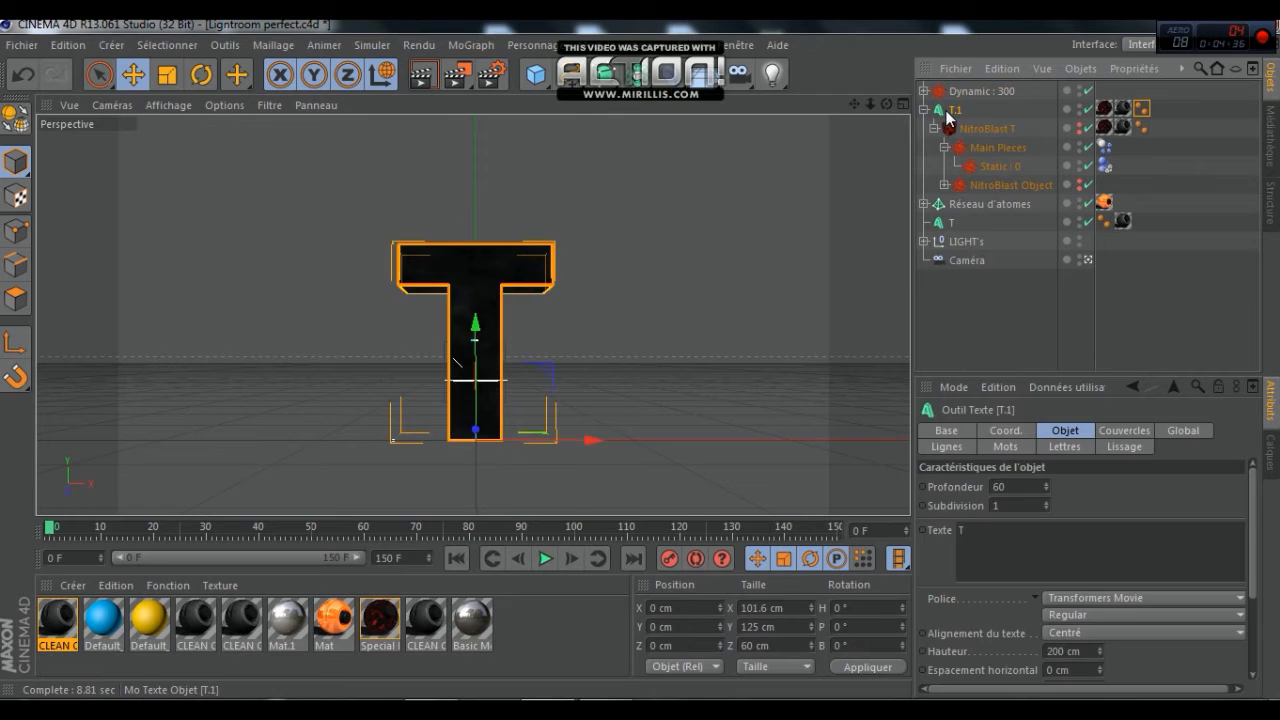
key("Delete")
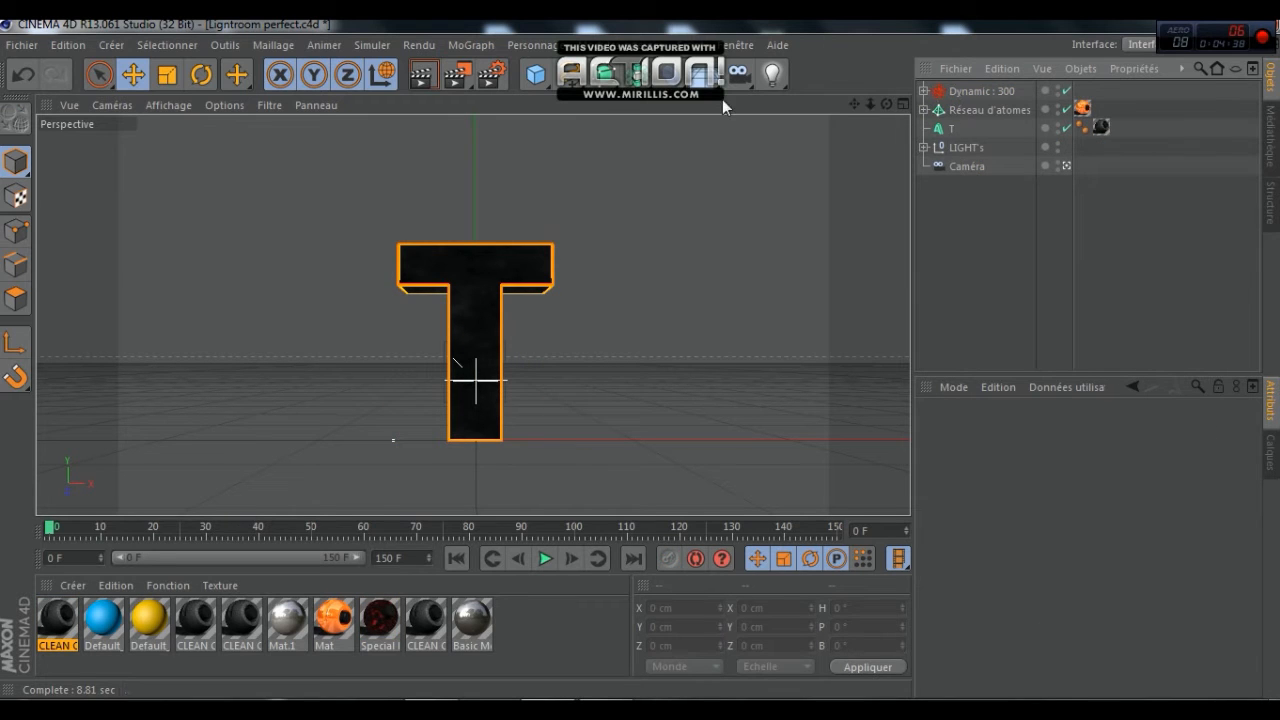
Create a MoGraph Fracture object, place the Dynamic : 300 group inside it as a child, and collapse it.
left_click(979, 91)
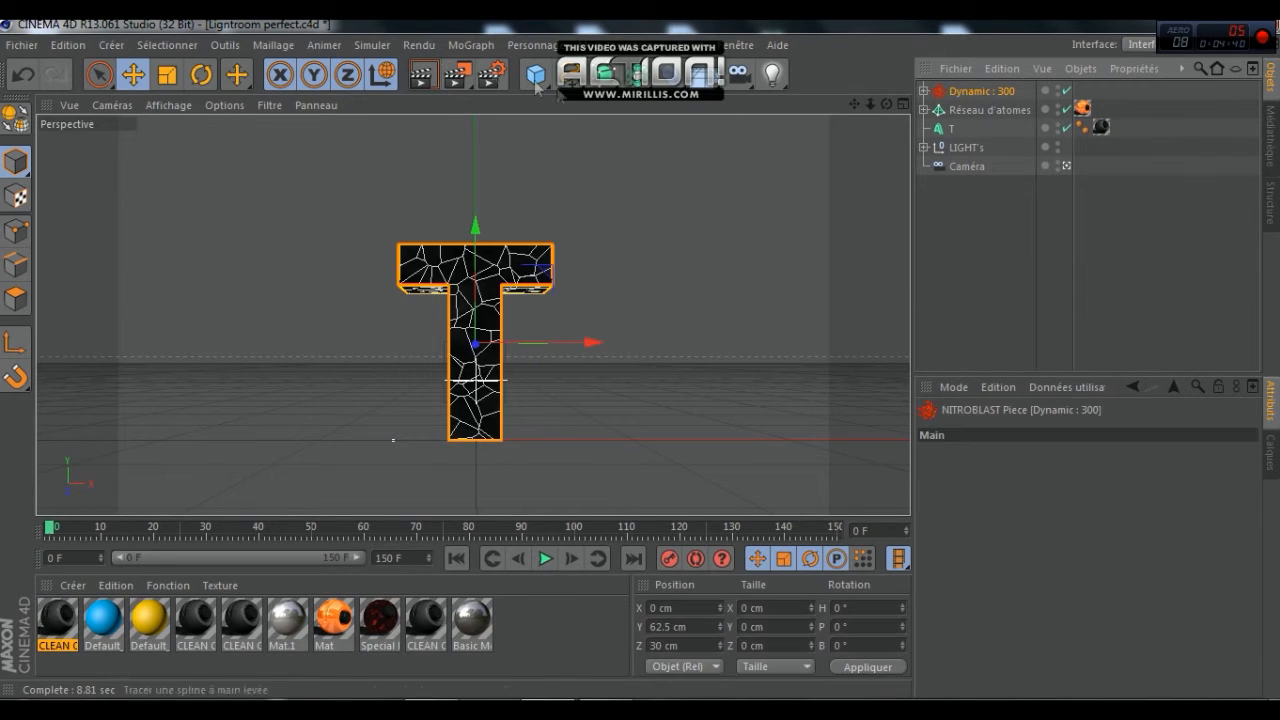
left_click(471, 45)
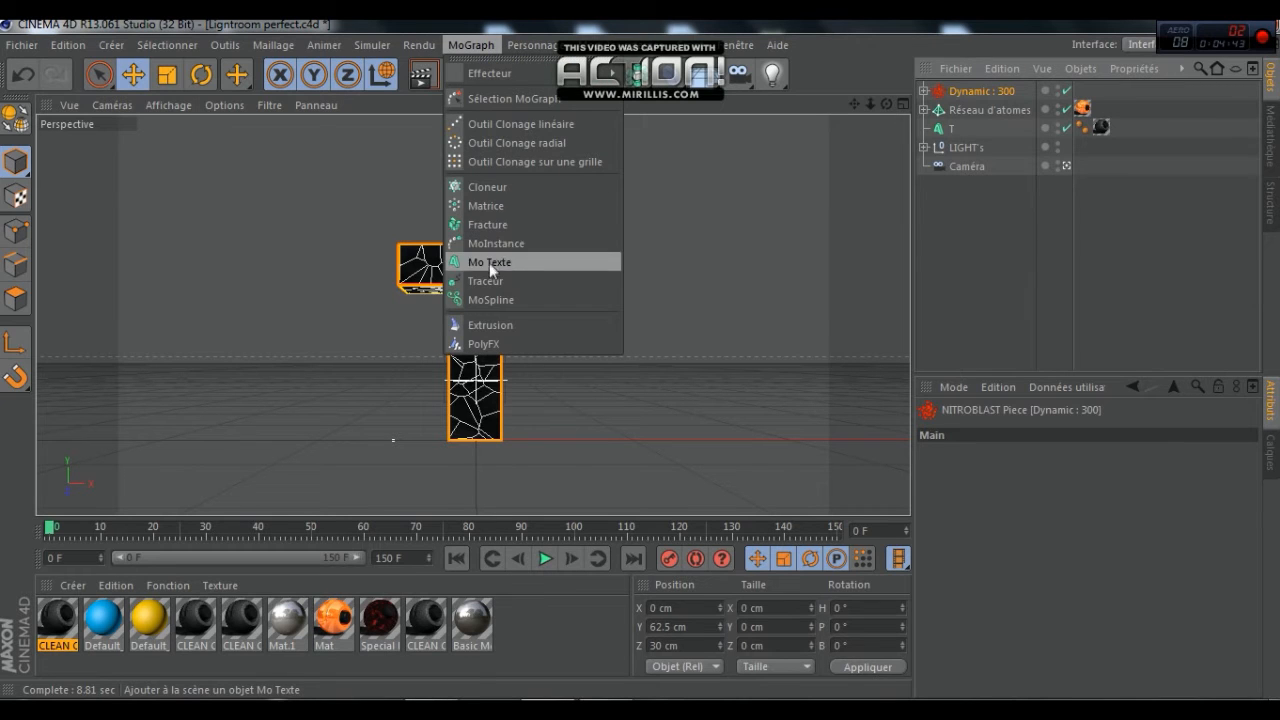
left_click(486, 228)
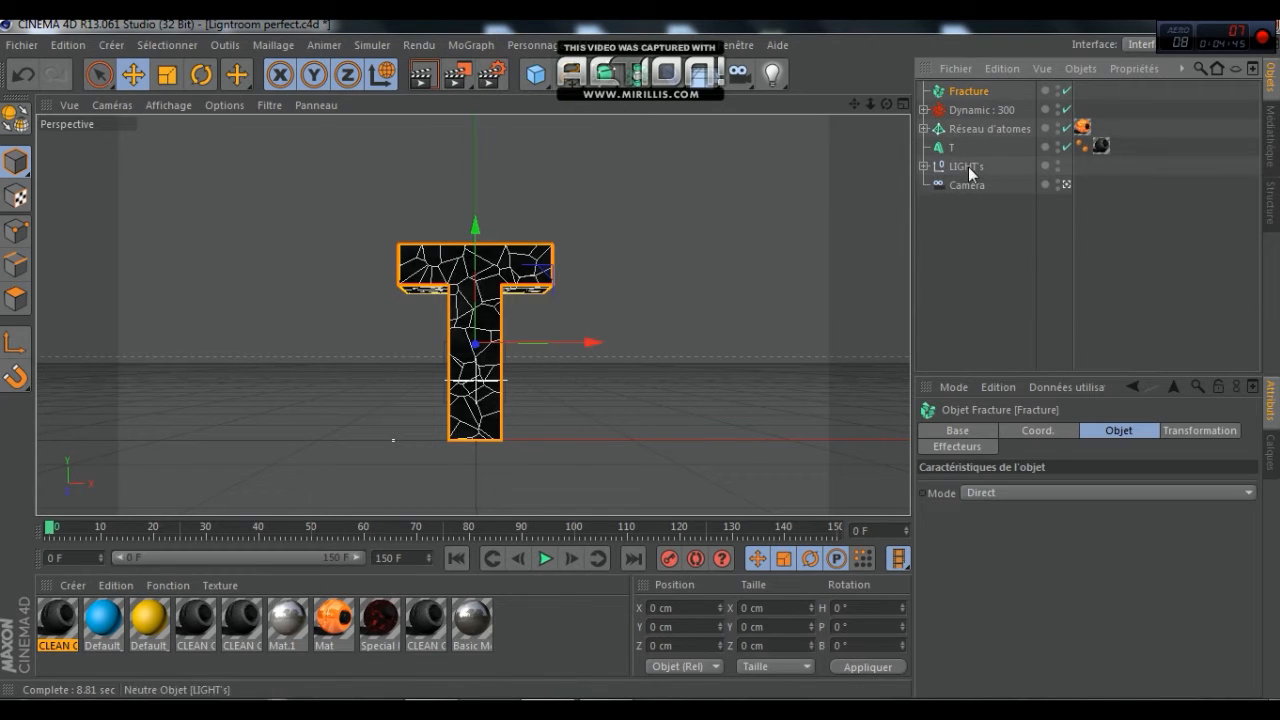
left_click_drag(995, 96, 968, 91)
left_click(924, 91)
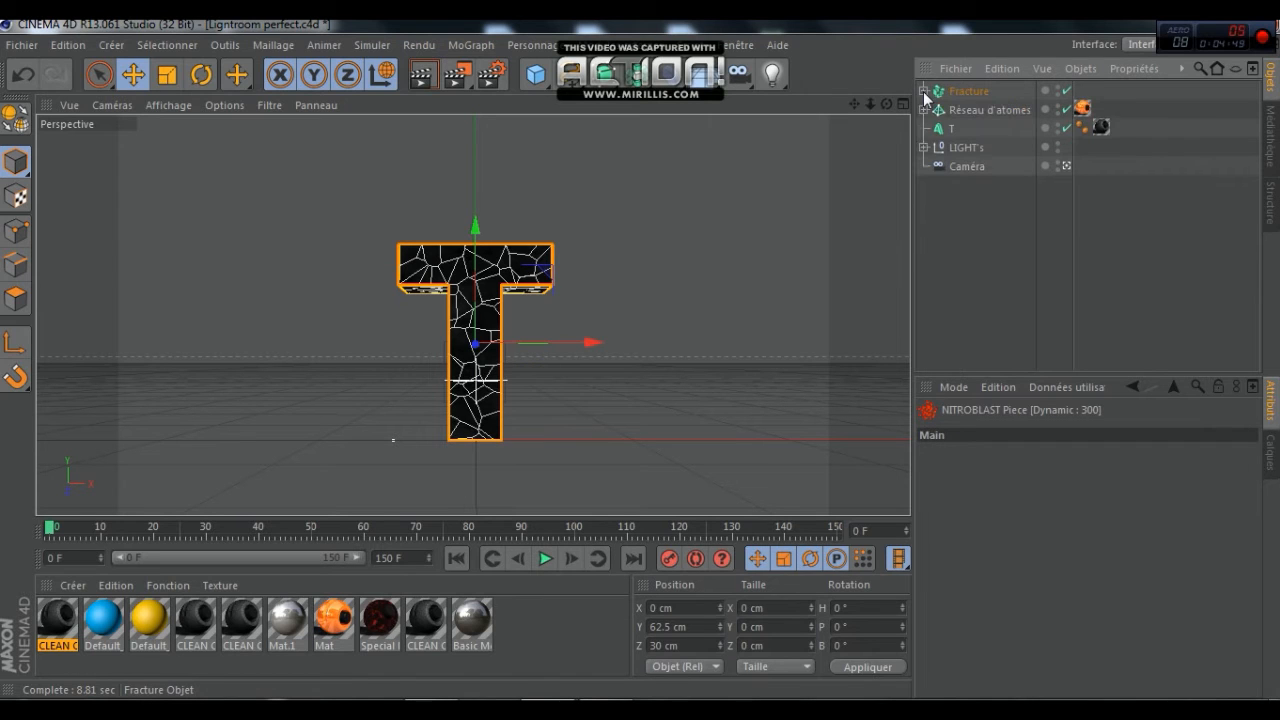
Set the Fracture object's mode to Exploser les segments.
left_click(970, 92)
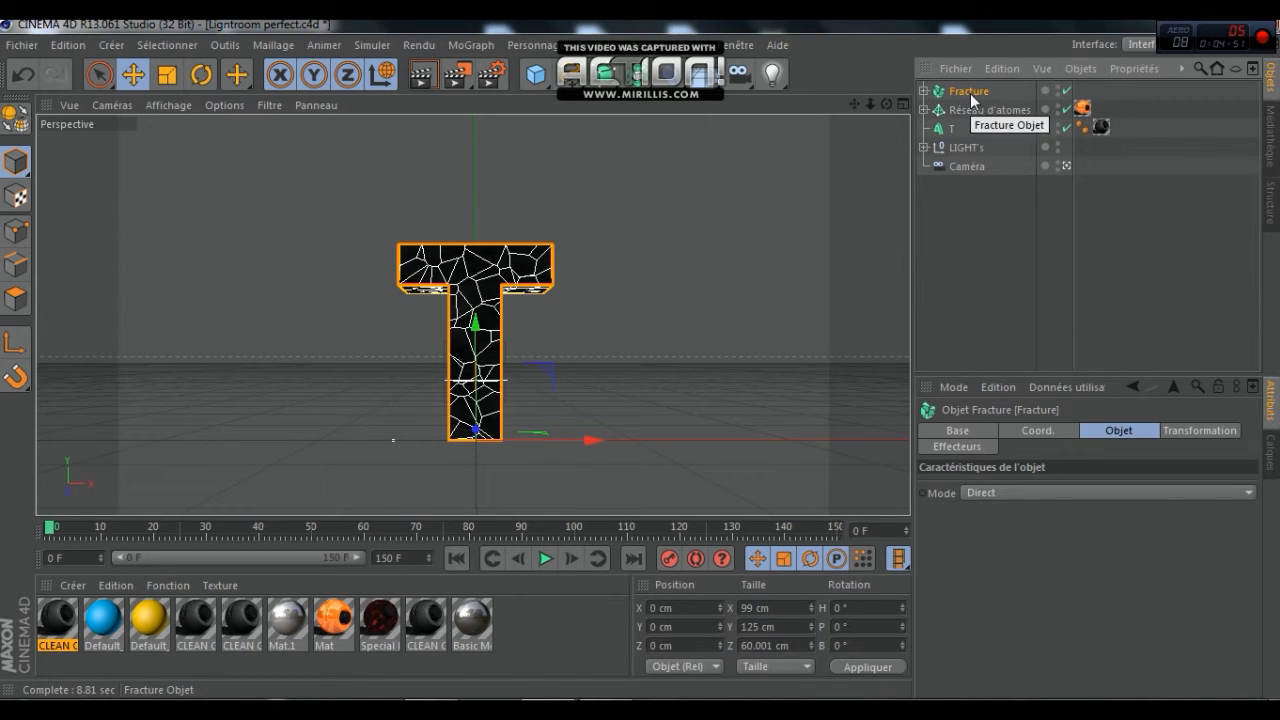
left_click(1013, 493)
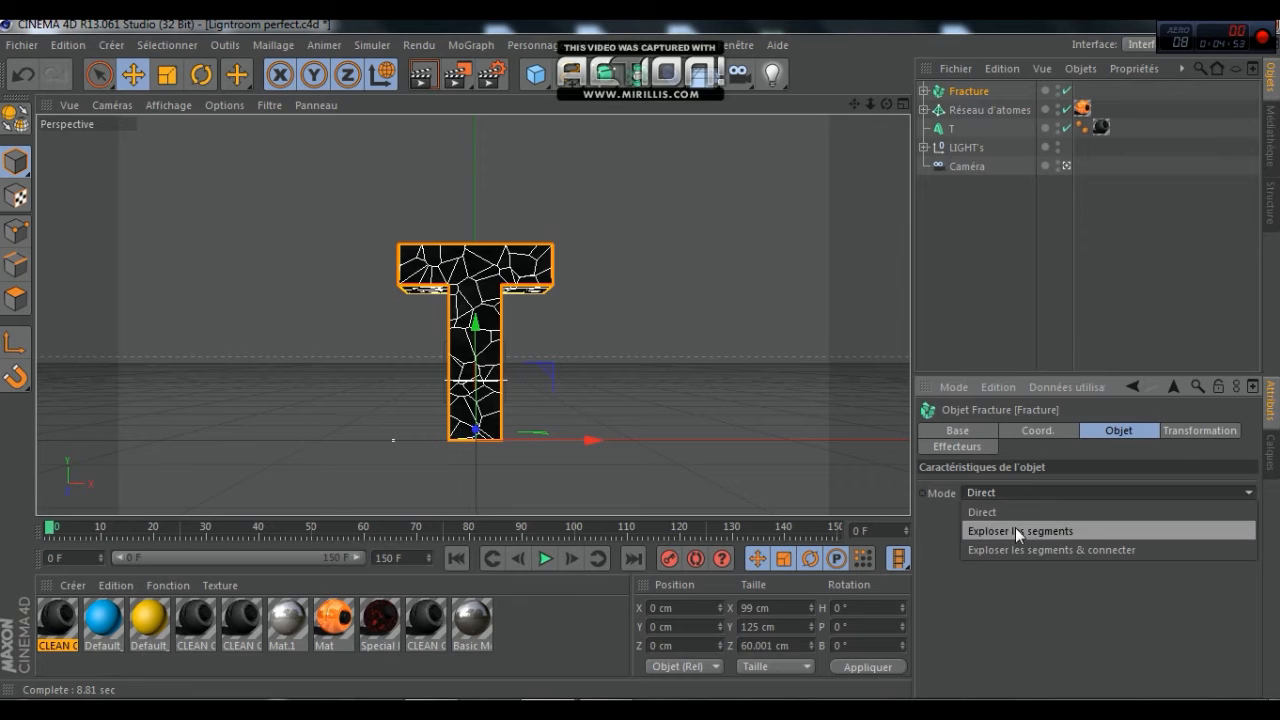
left_click(1015, 527)
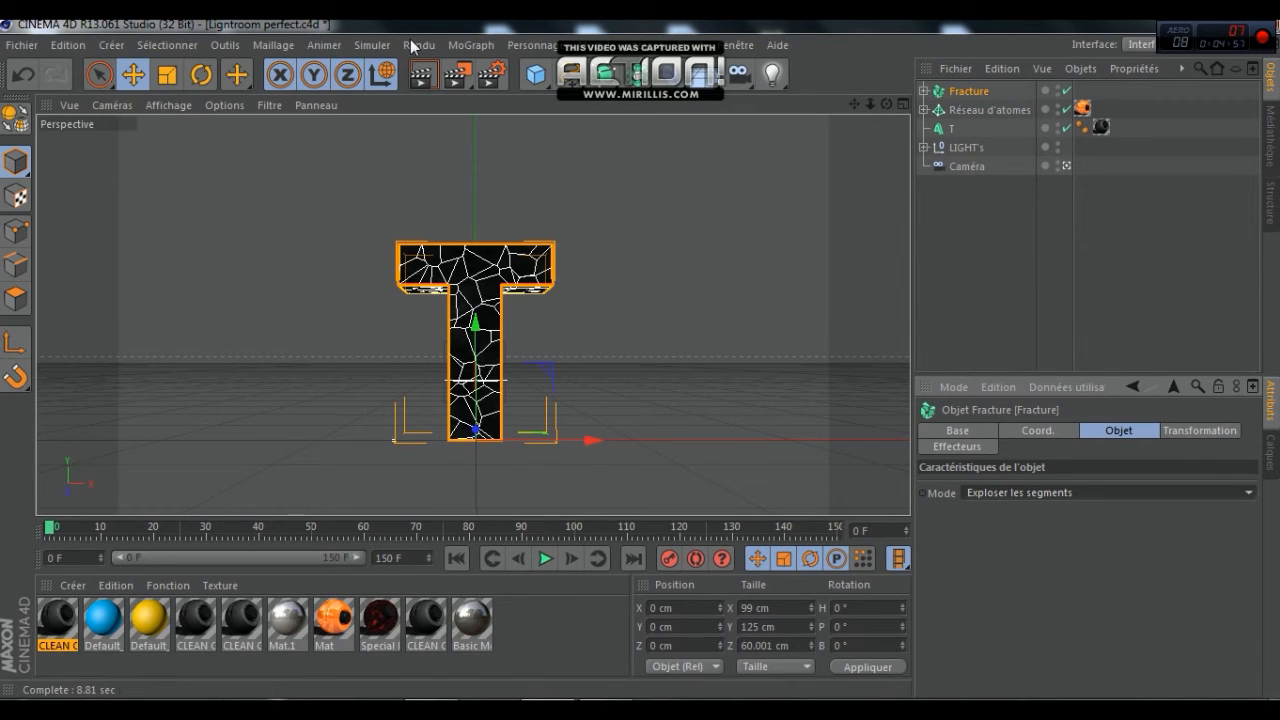
Add a MoGraph Random effector (Effecteur Randomisation), place the Fracture object inside it as a child, and collapse it.
left_click(452, 47)
mouse_move(488, 70)
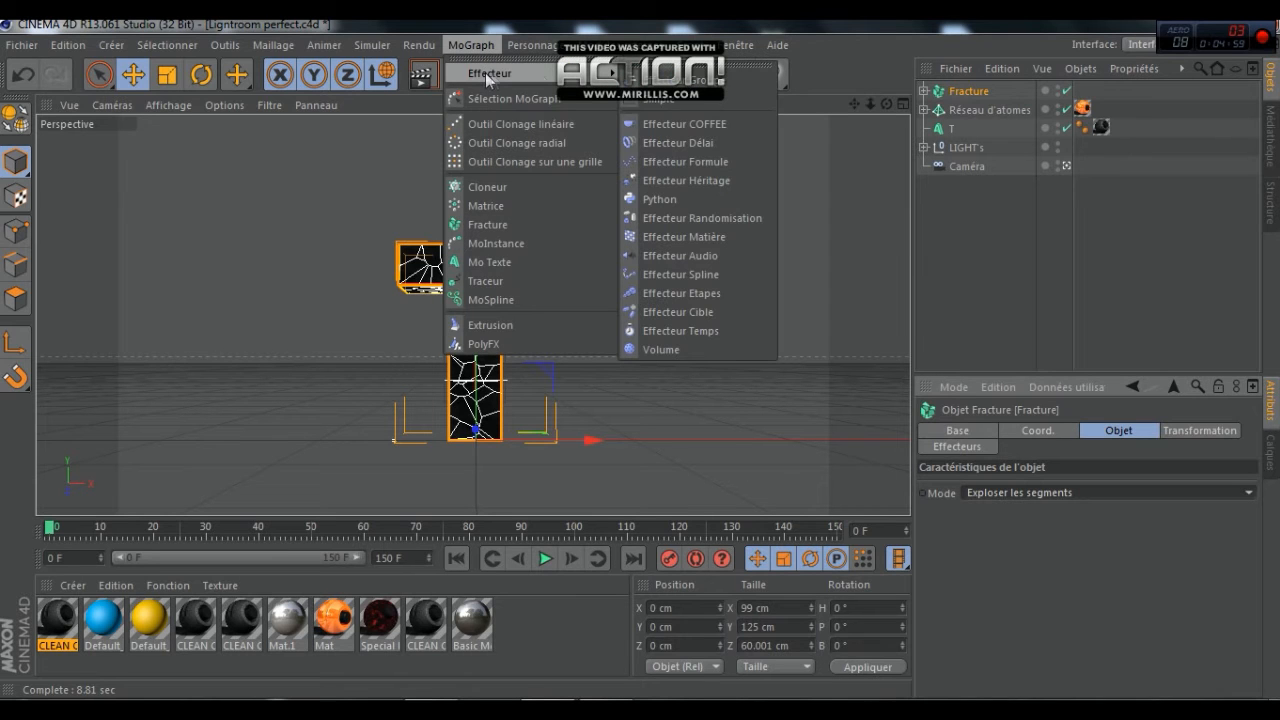
left_click(703, 218)
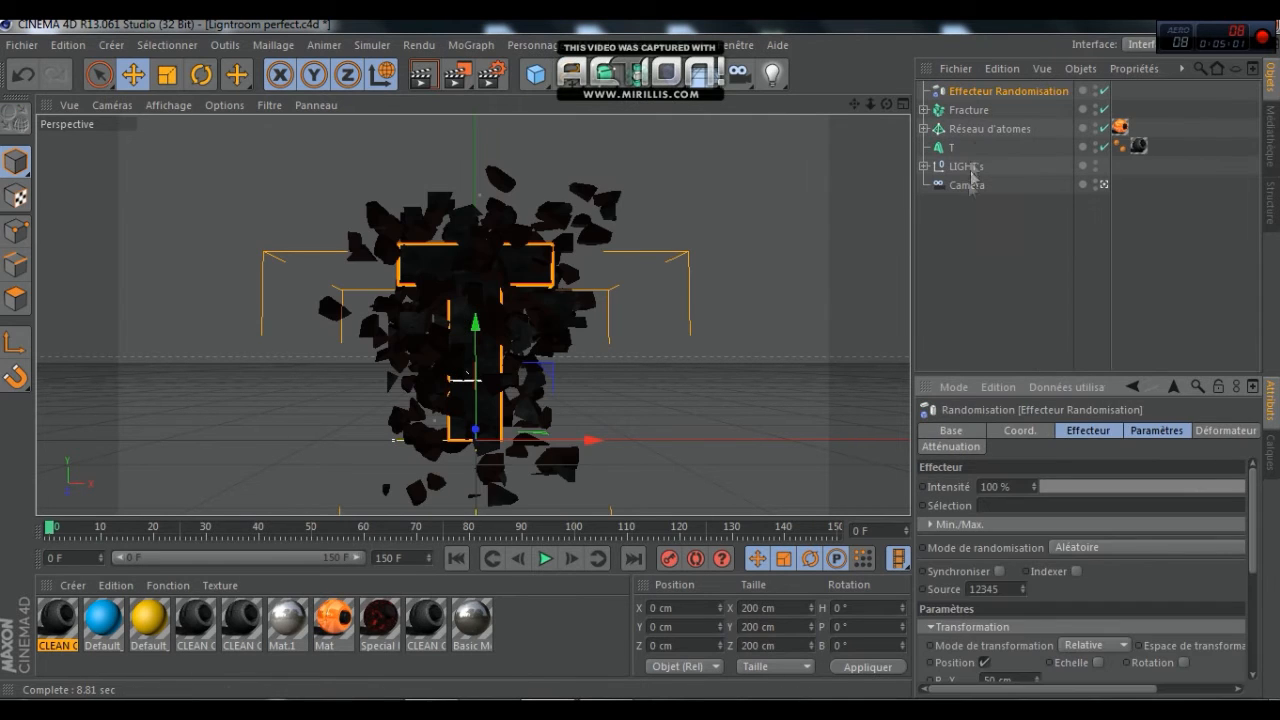
left_click(967, 112)
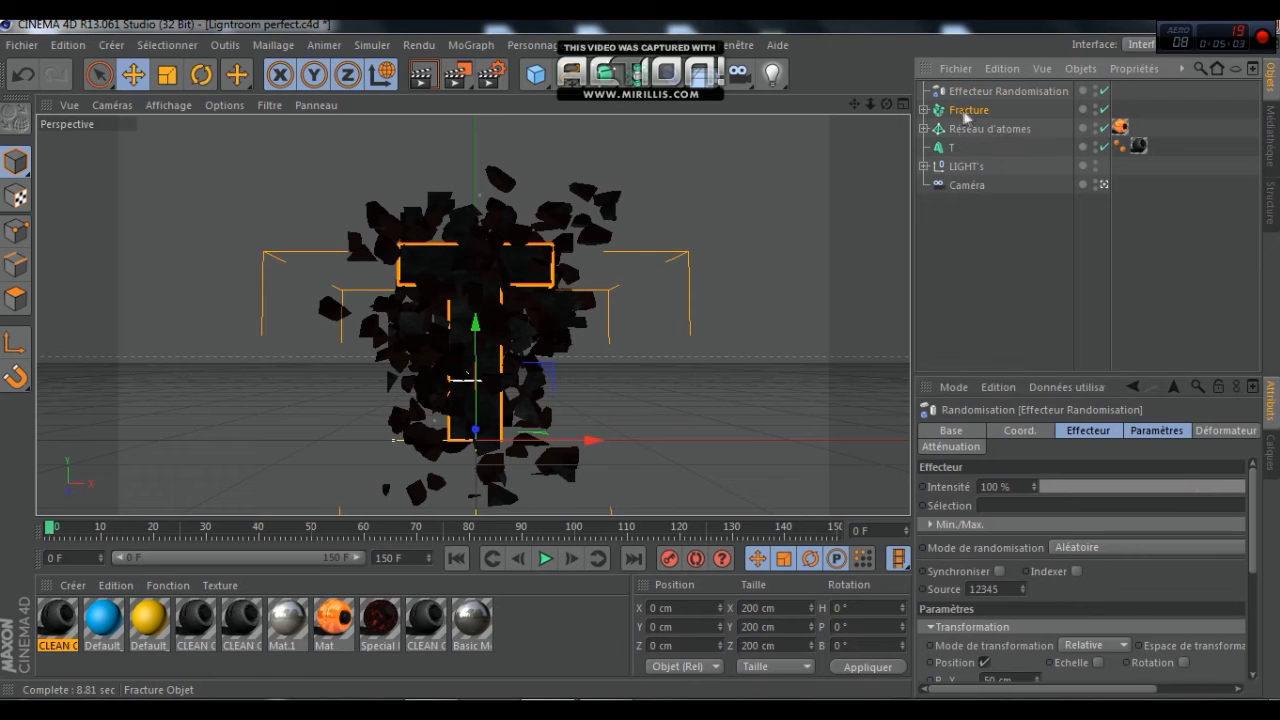
left_click_drag(968, 110, 991, 90)
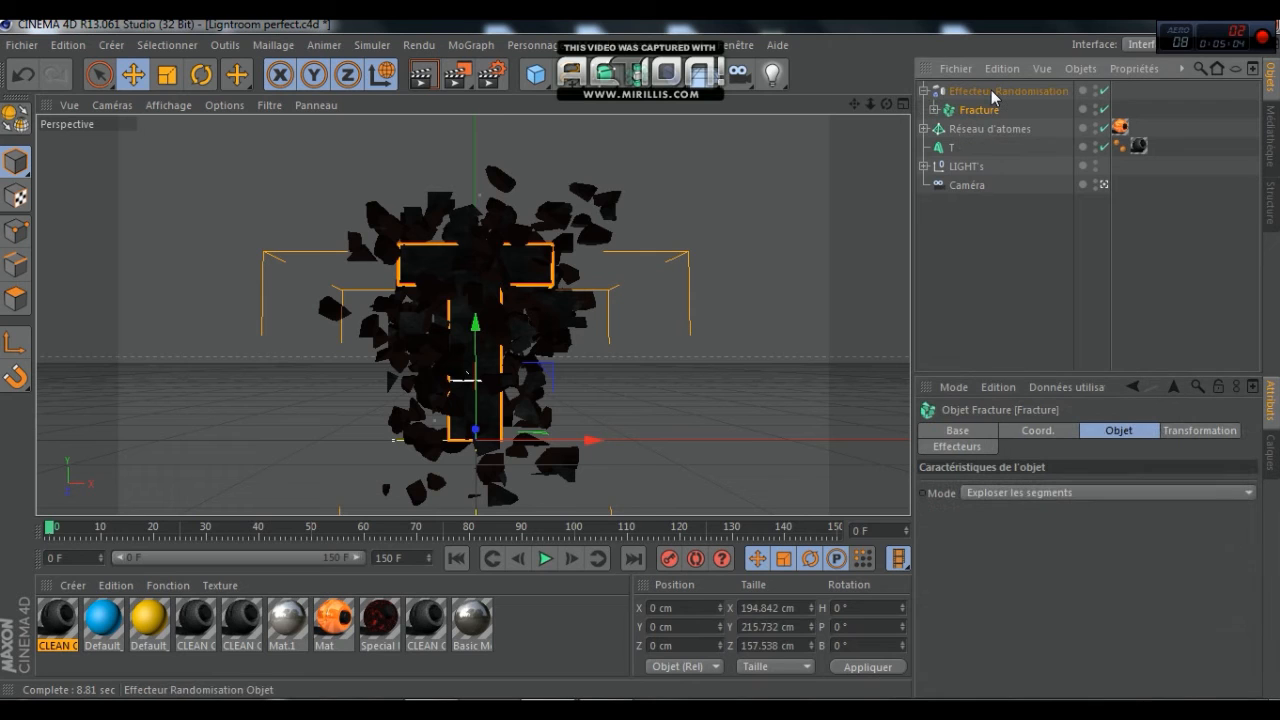
left_click(923, 91)
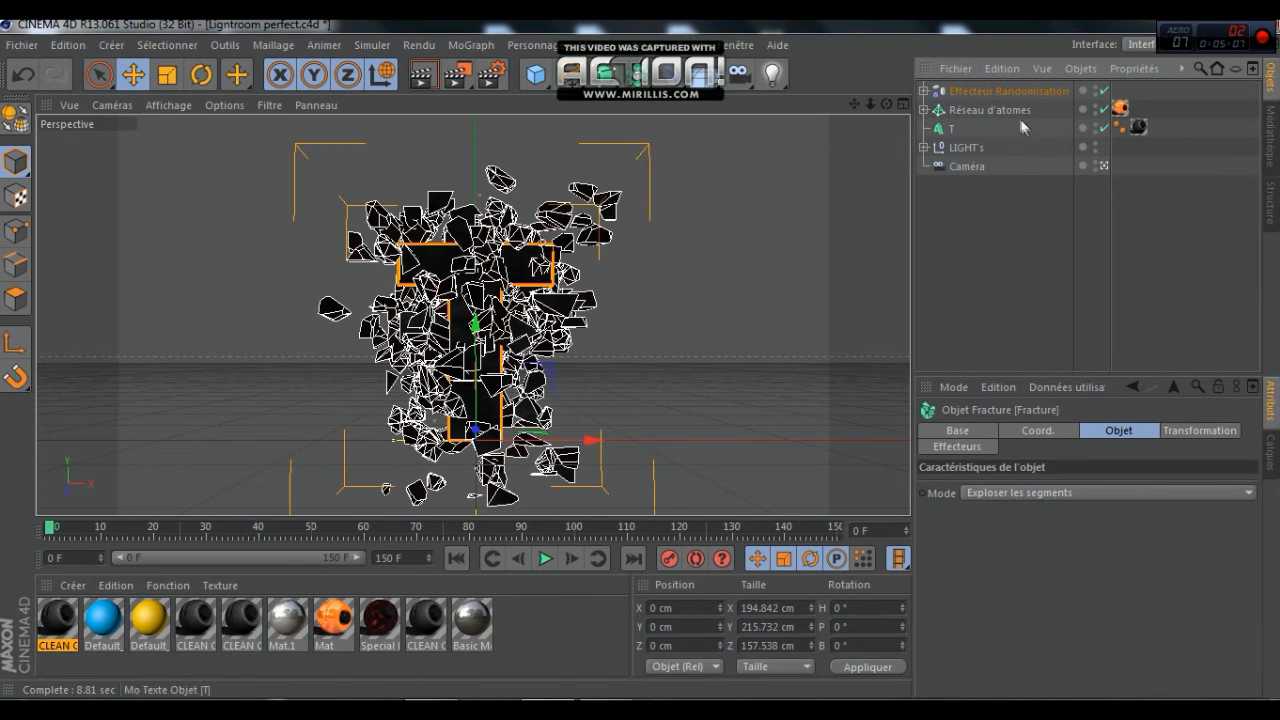
Set the Random effector's intensity to 22 % and apply the Special LAVA material to it.
left_click(1009, 89)
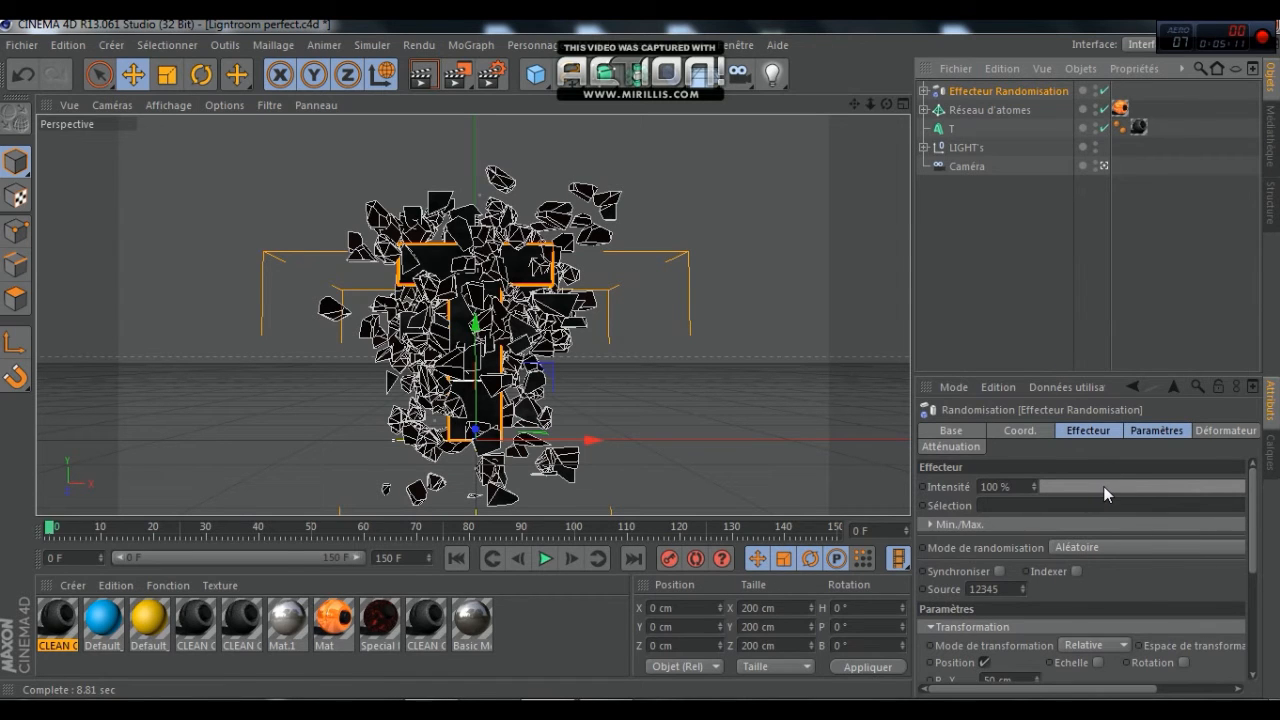
mouse_move(1103, 486)
left_mouse_down()
mouse_move(1128, 486)
mouse_move(1110, 486)
left_mouse_up()
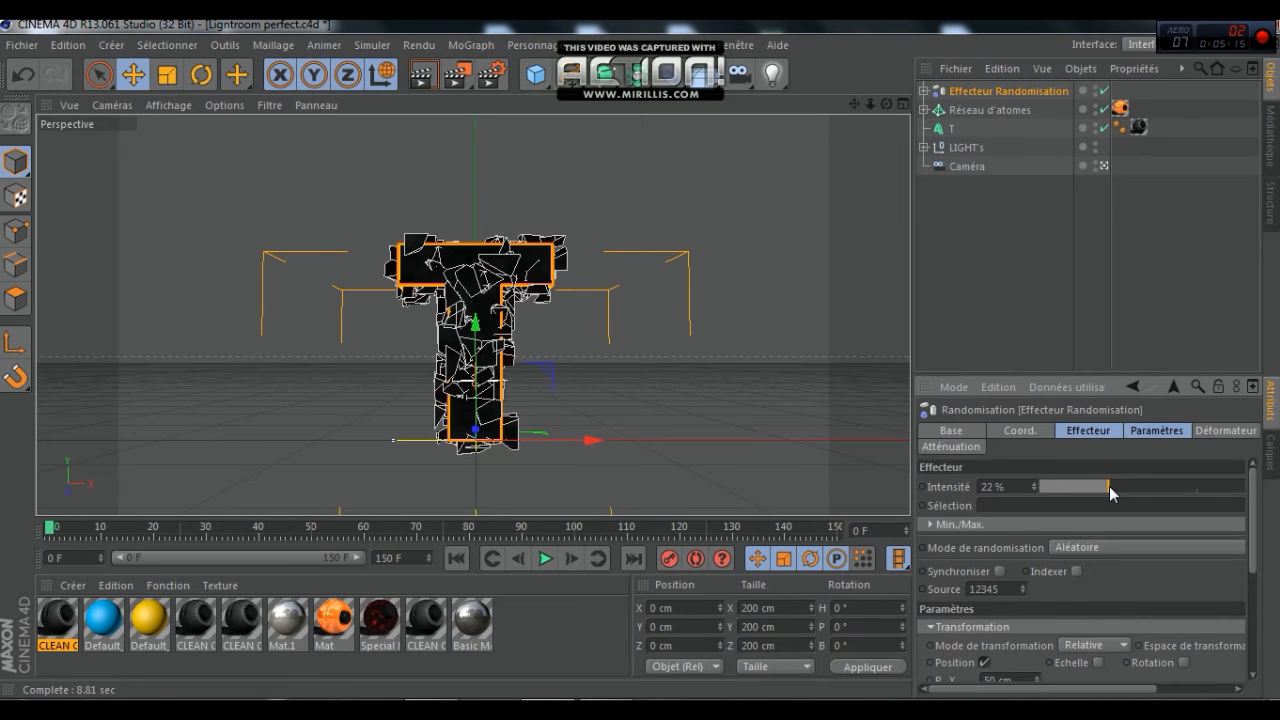
left_click(1023, 319)
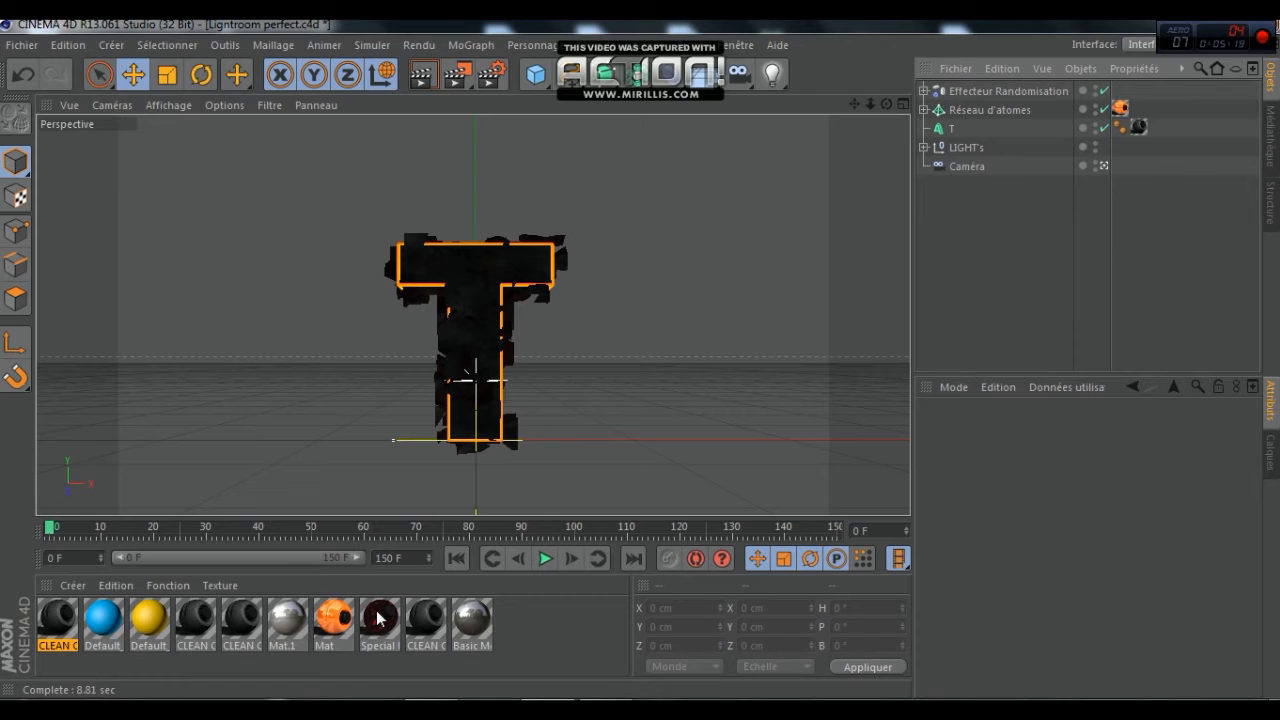
left_click_drag(381, 614, 978, 90)
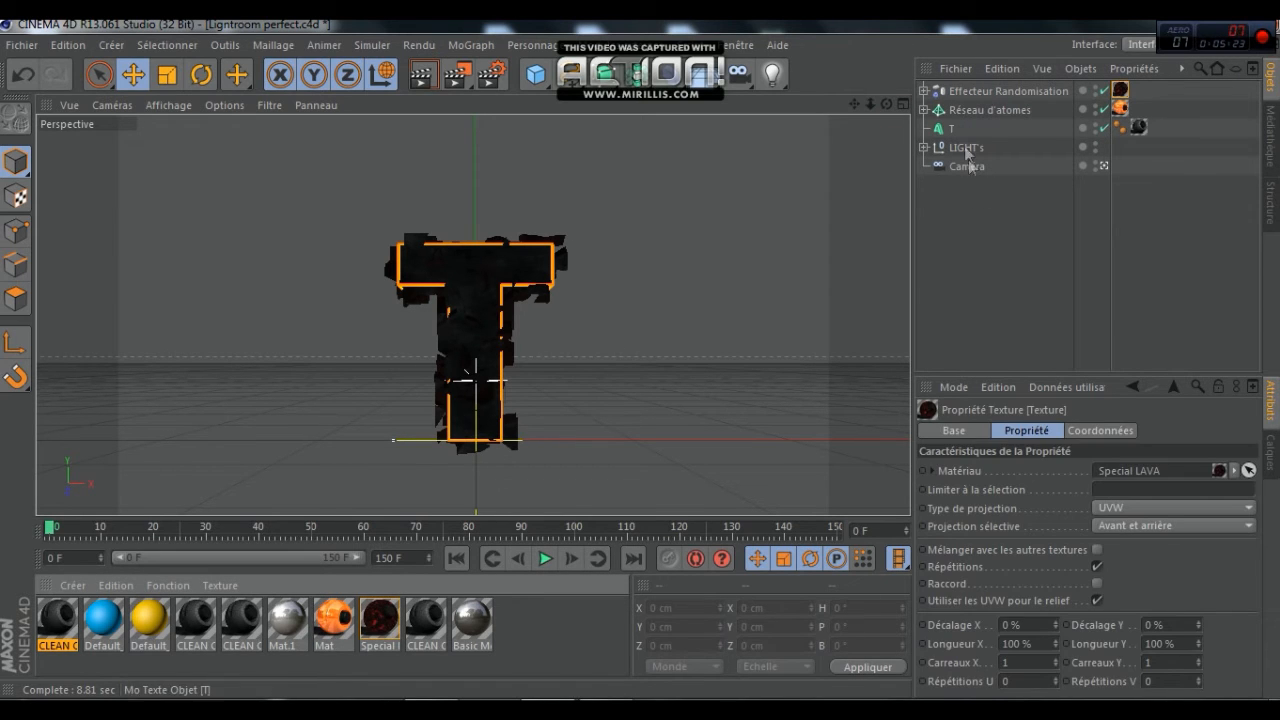
left_click(981, 236)
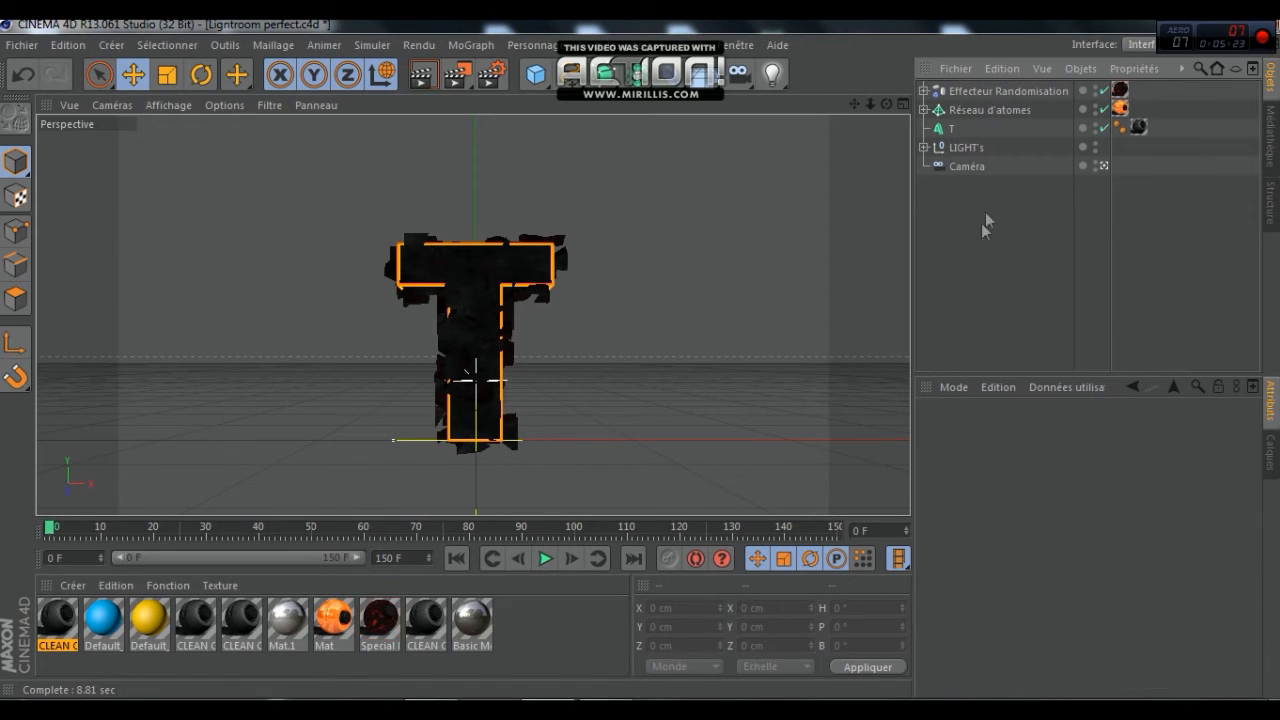
Duplicate the Random effector with its contents and raise the copy's intensity to the maximum.
left_click(996, 91)
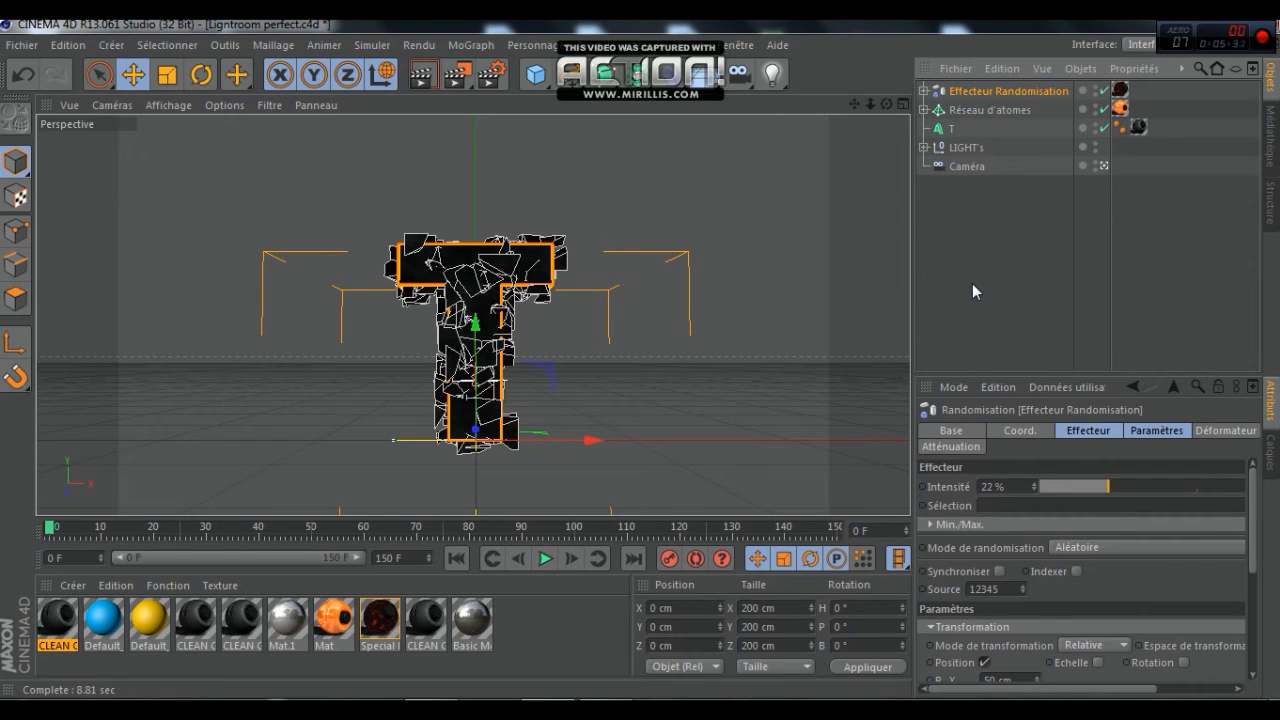
key("ctrl+v")
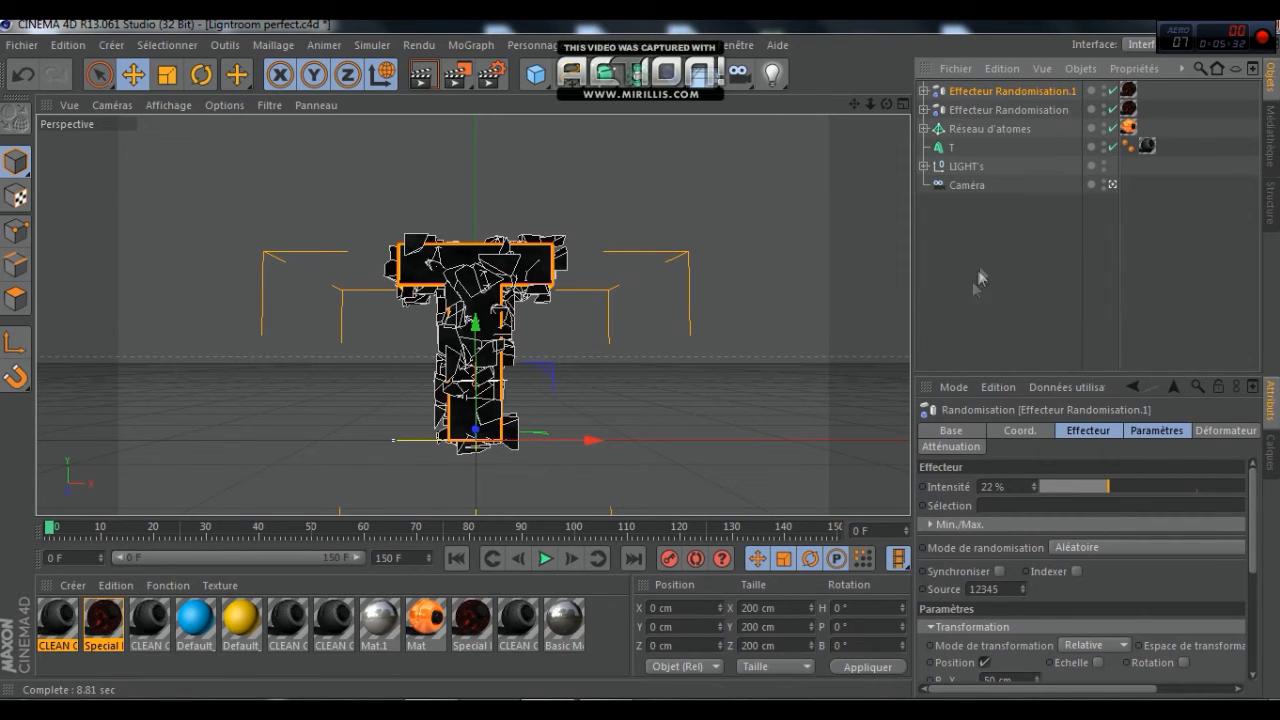
left_click_drag(1080, 689, 1262, 664)
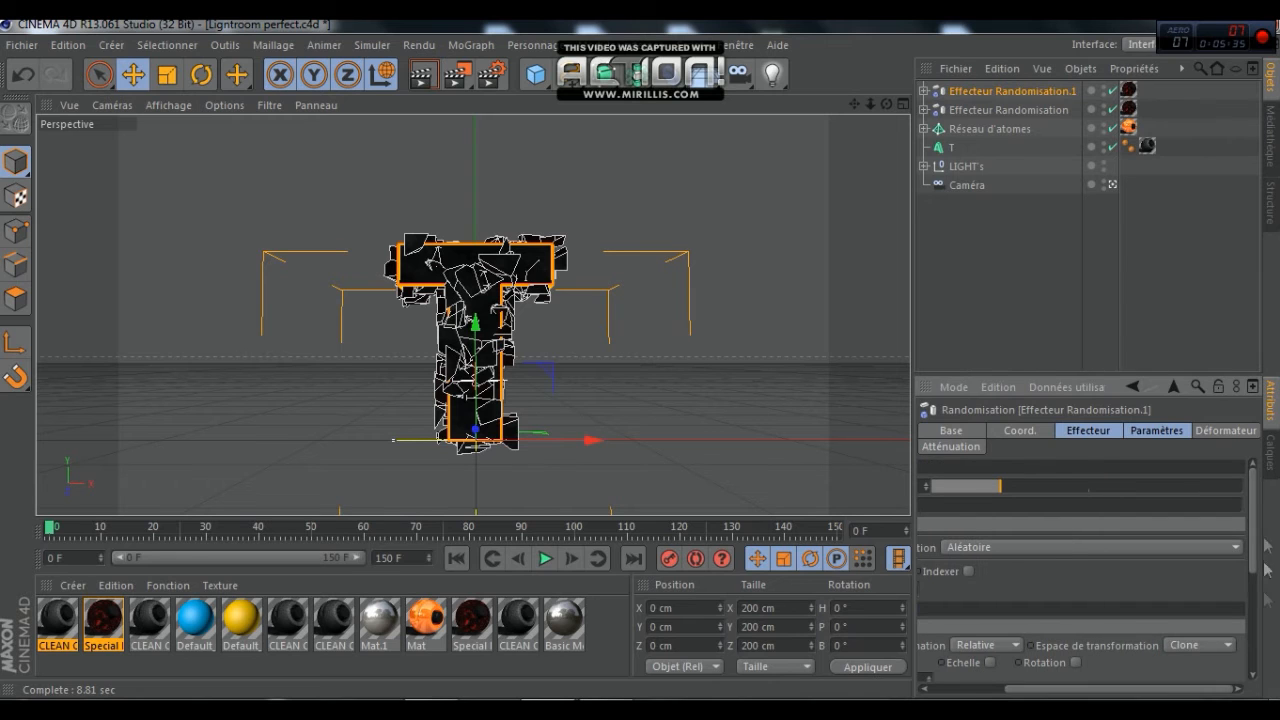
left_click(1242, 487)
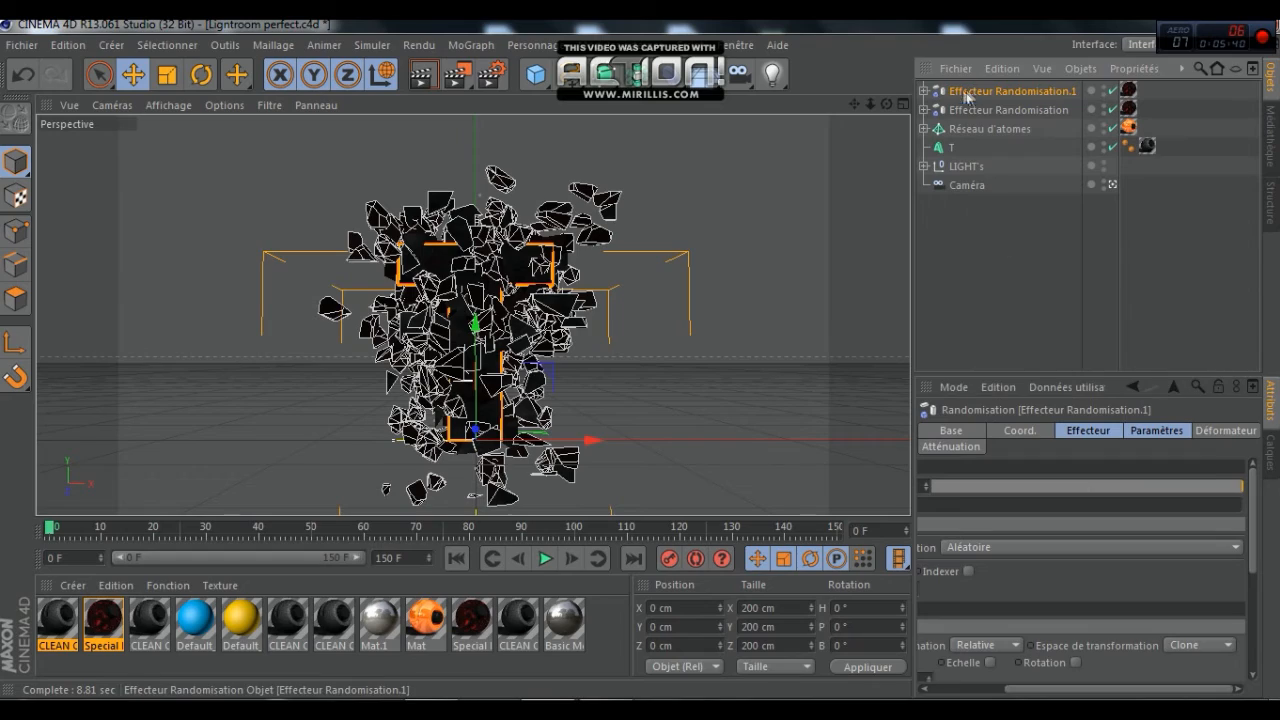
Move Effecteur Randomisation.1 about 43 cm along the Z axis behind the letter, and deselect it.
left_click_drag(888, 104, 735, 312)
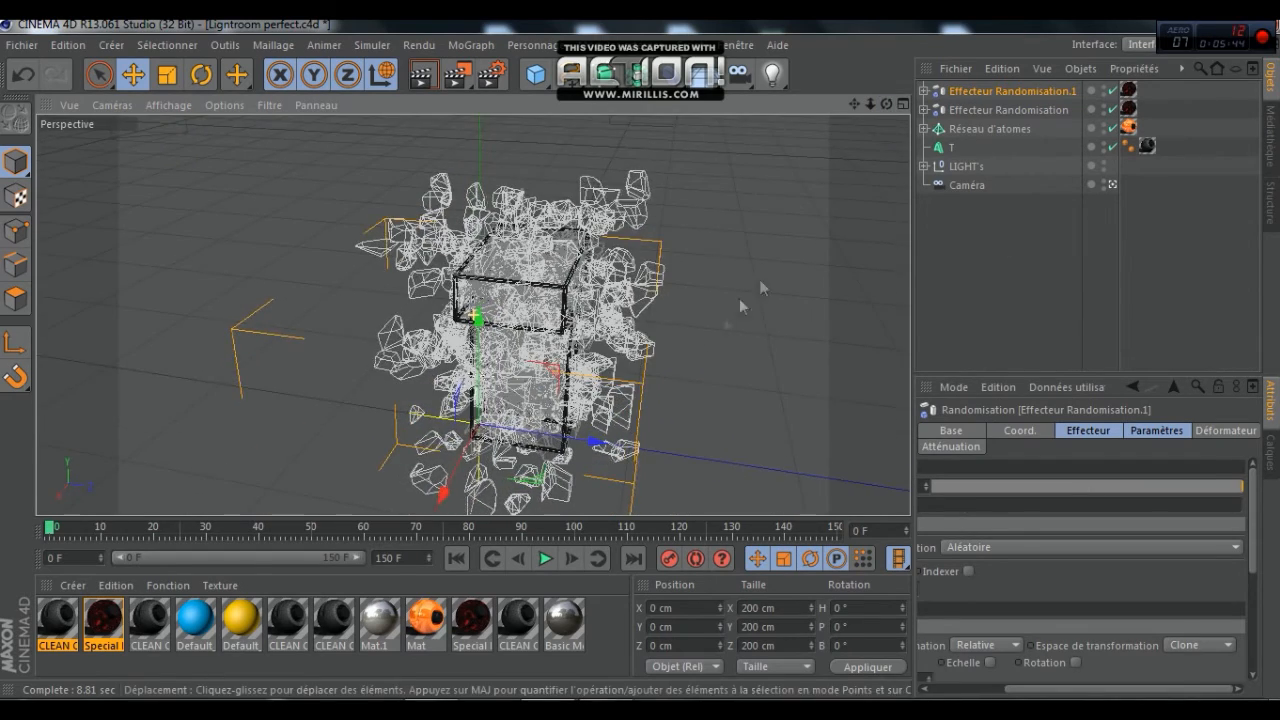
mouse_move(590, 446)
left_mouse_down()
mouse_move(636, 446)
mouse_move(680, 425)
left_mouse_up()
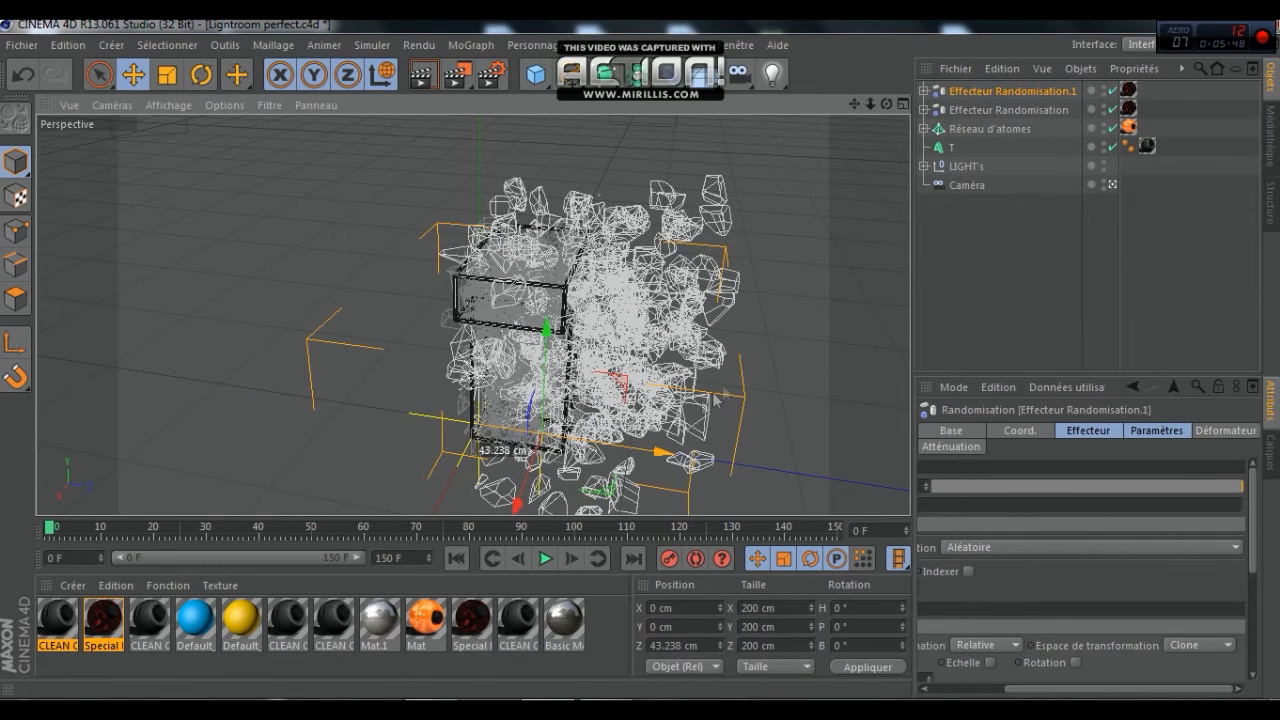
mouse_move(887, 104)
left_mouse_down()
mouse_move(1030, 86)
mouse_move(890, 84)
mouse_move(894, 74)
left_mouse_up()
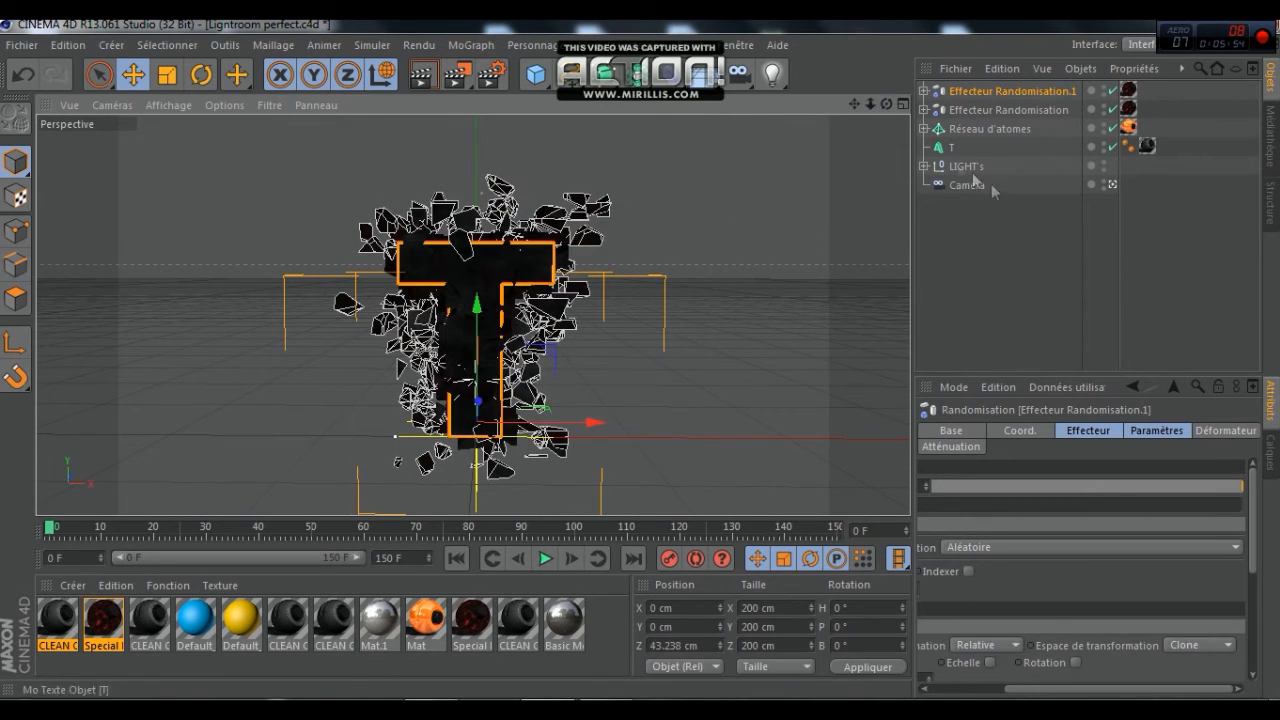
left_click(994, 238)
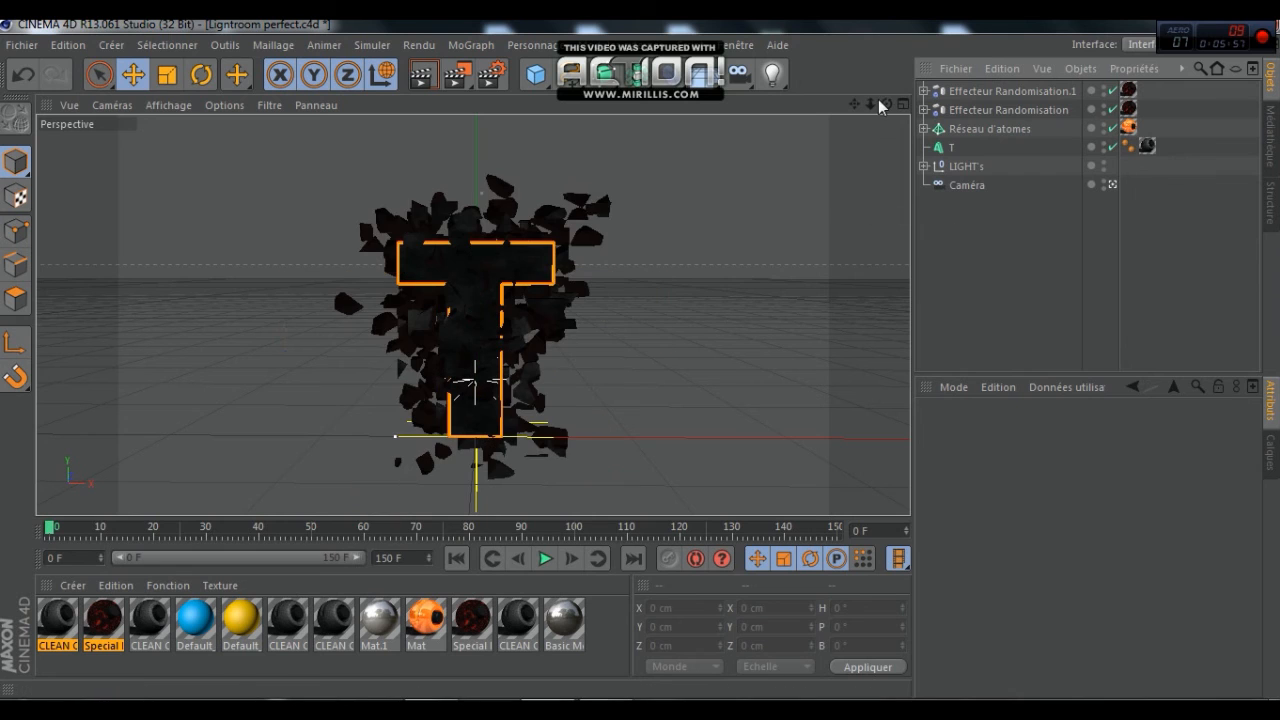
Render a preview of the letter from the front in the viewport, continuing past the missing textures.
left_click_drag(885, 104, 885, 105)
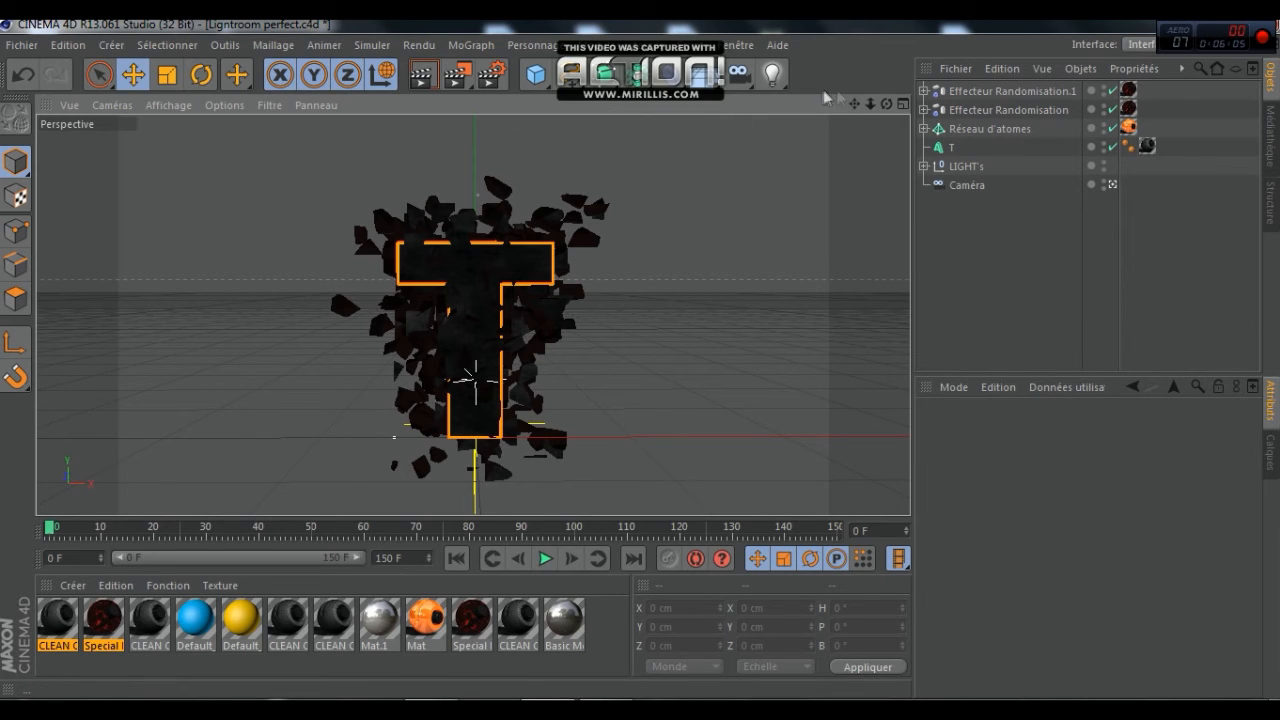
left_click_drag(888, 107, 893, 107)
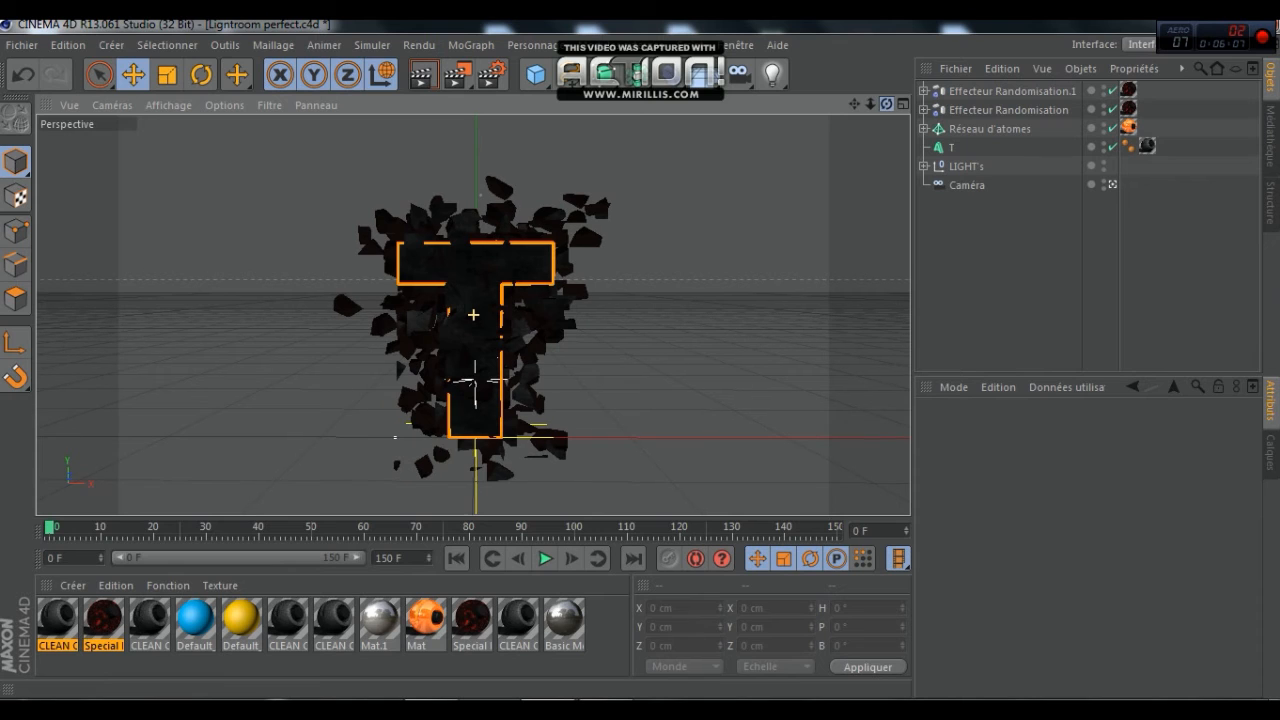
left_click(421, 81)
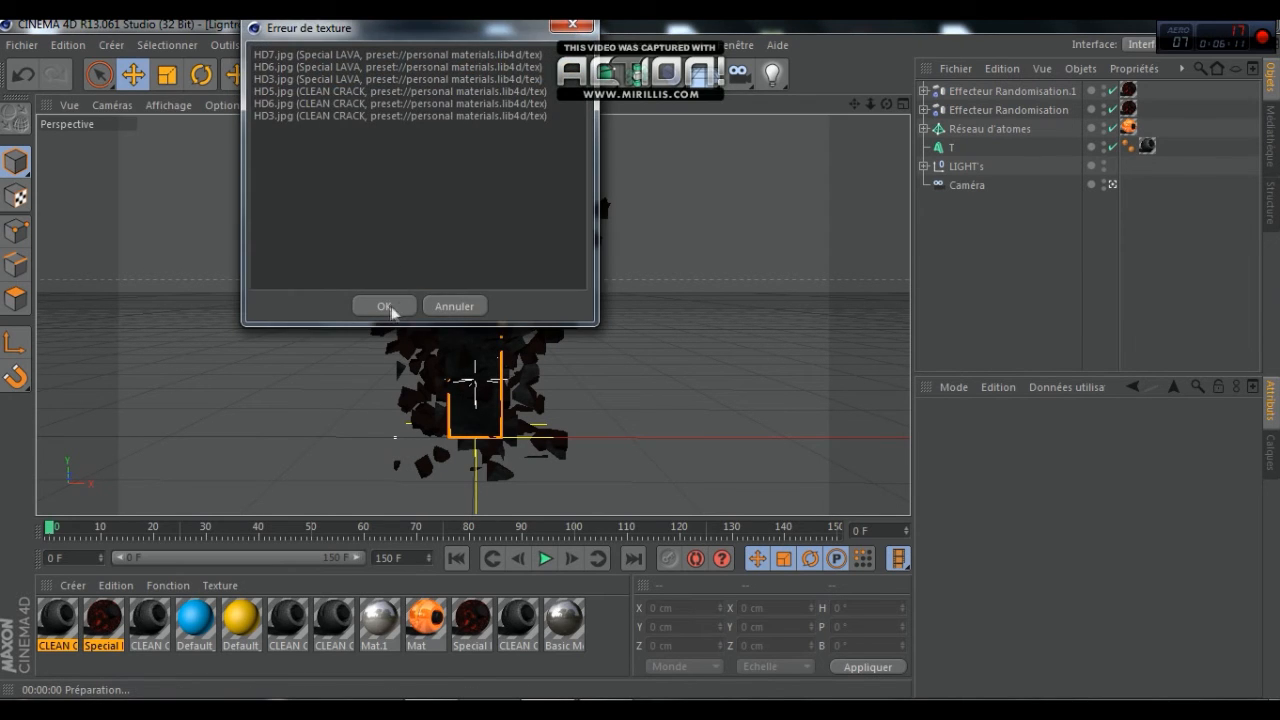
left_click(389, 309)
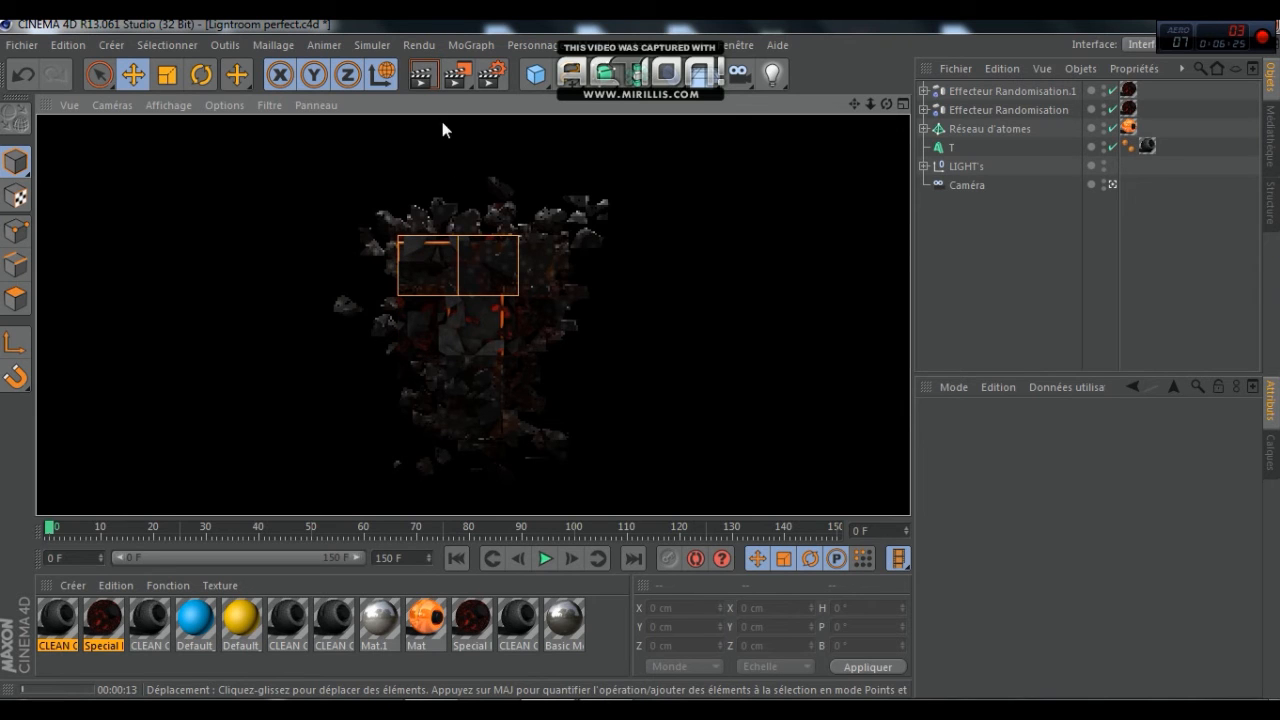
In the render settings' save options, choose the desktop (Bureau) for the output and name the file TUTO.
left_click(483, 76)
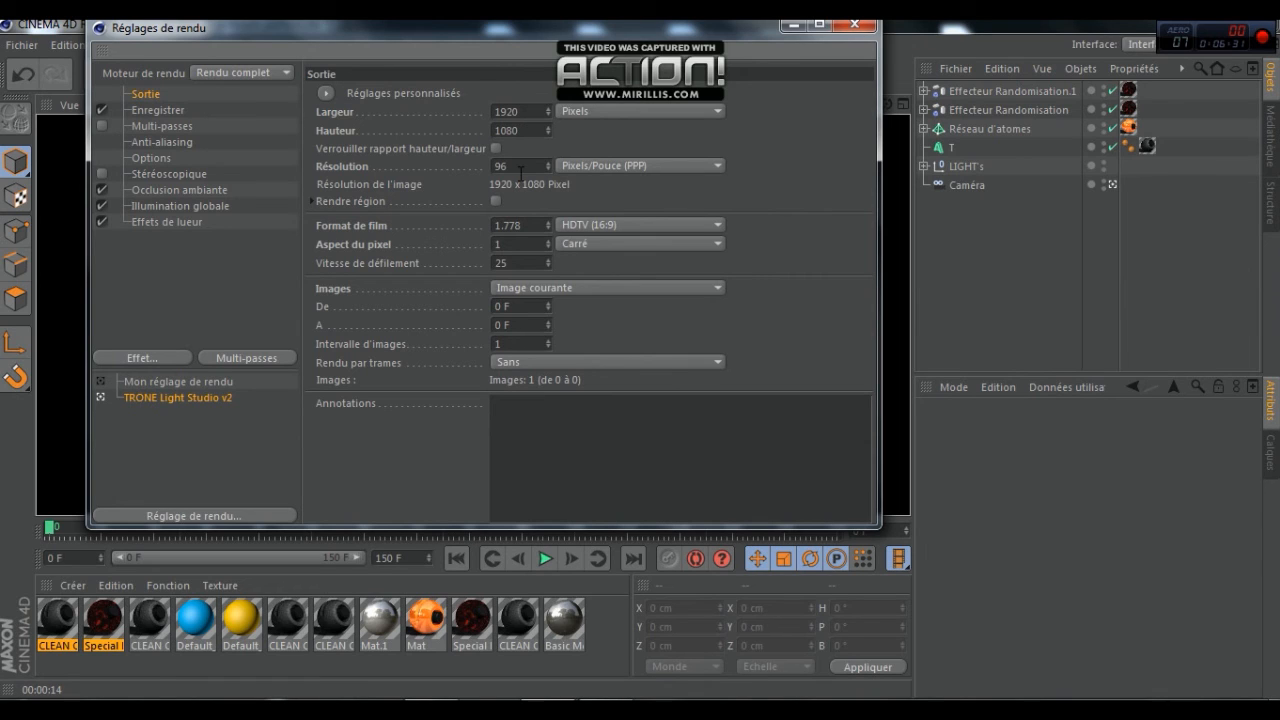
left_click(160, 110)
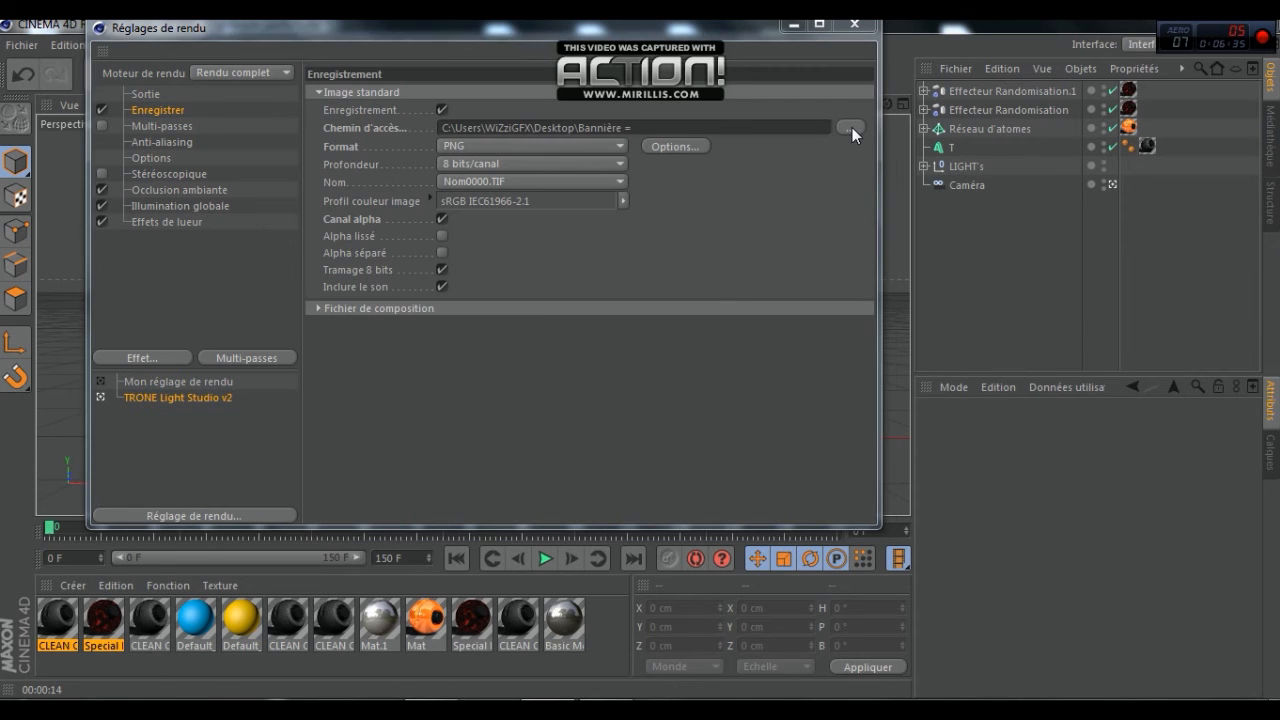
left_click(852, 130)
left_click(195, 172)
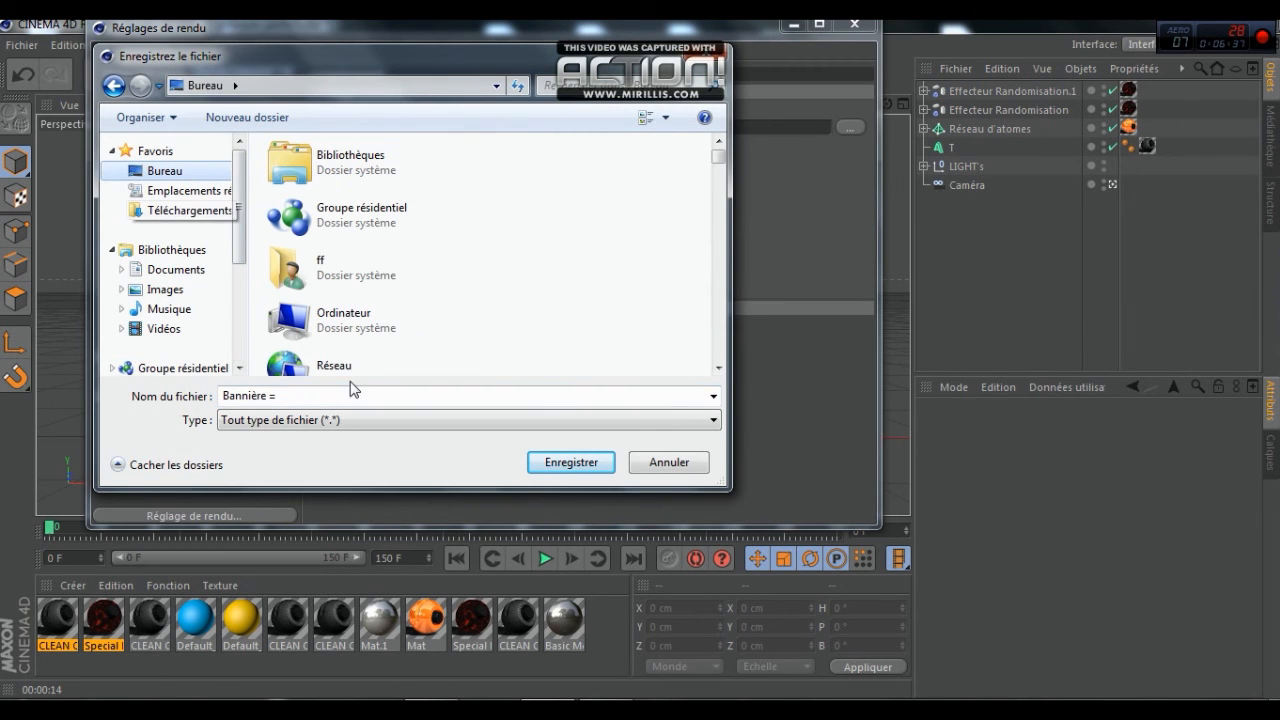
left_click_drag(343, 397, 220, 400)
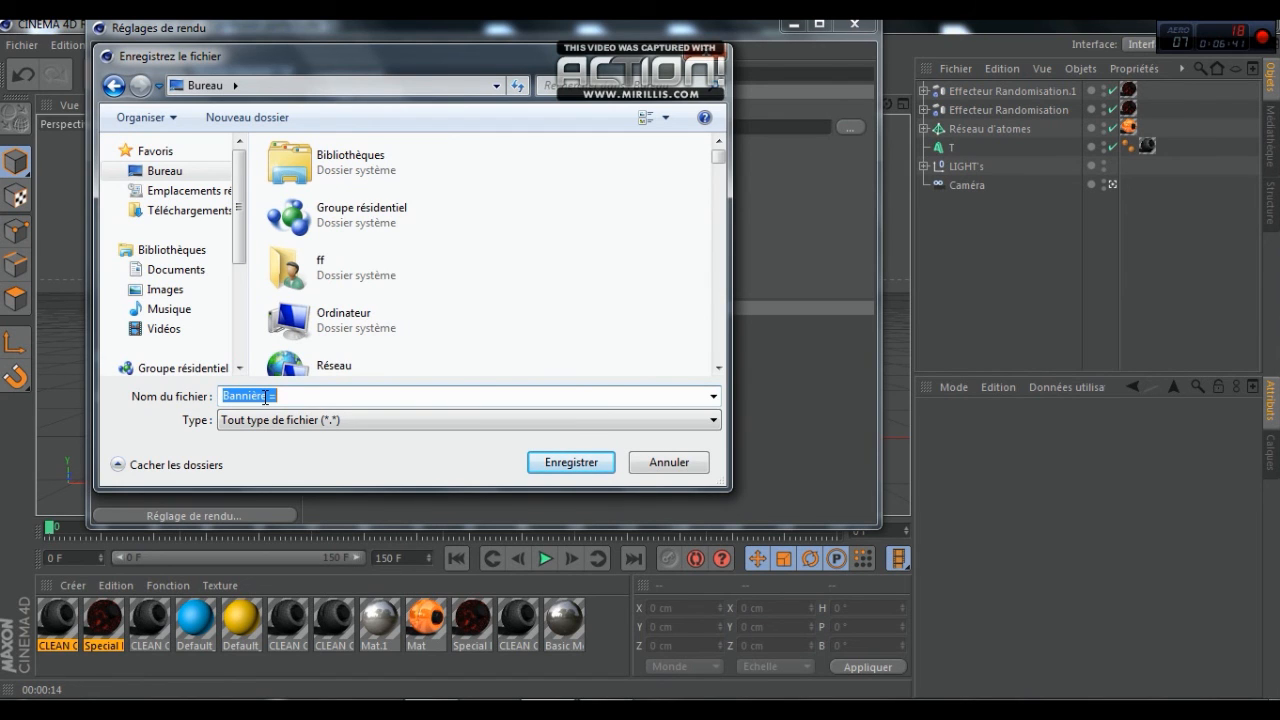
type("TUTO")
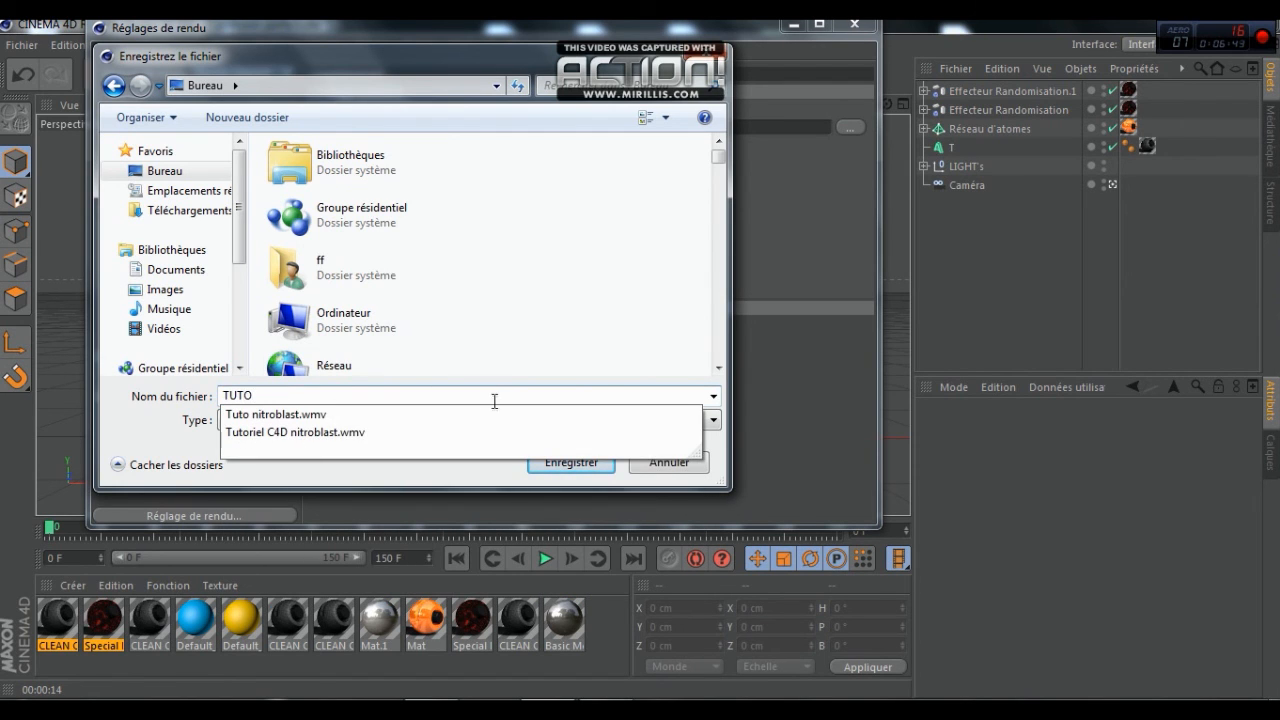
Return the save location to the desktop, confirm the TUTO output path, and close the render settings.
left_click(497, 320)
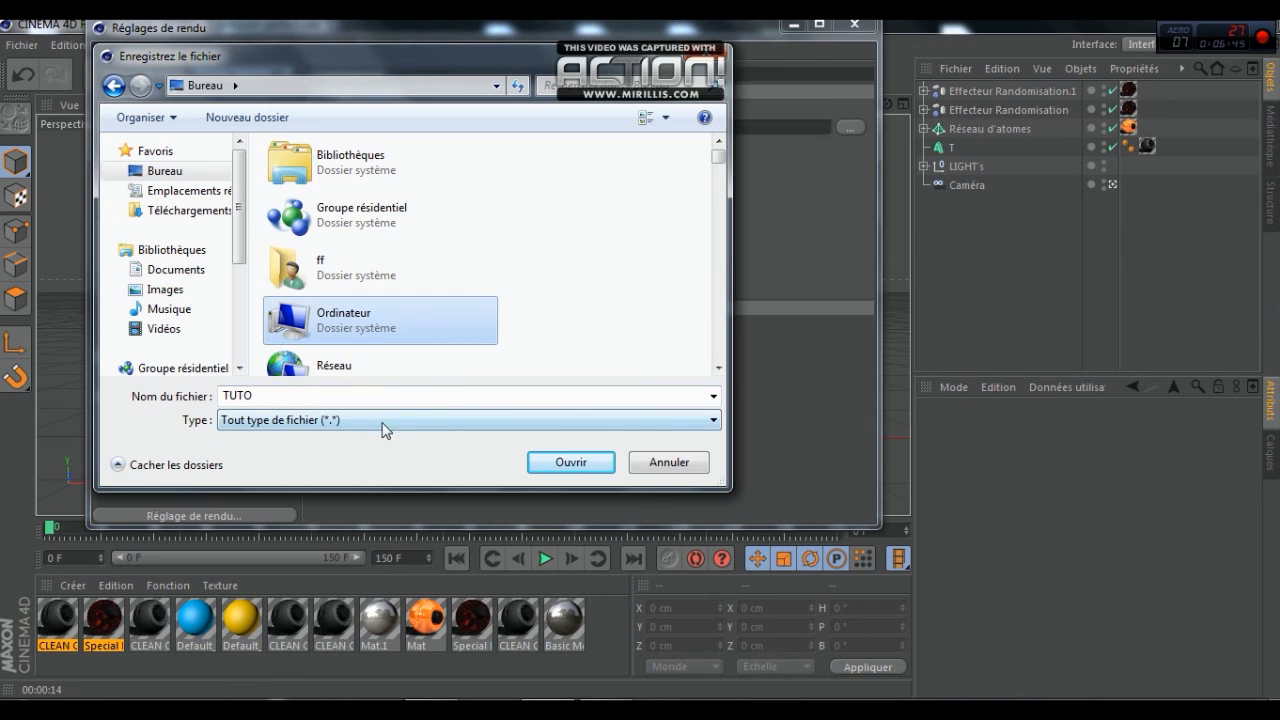
left_click(568, 462)
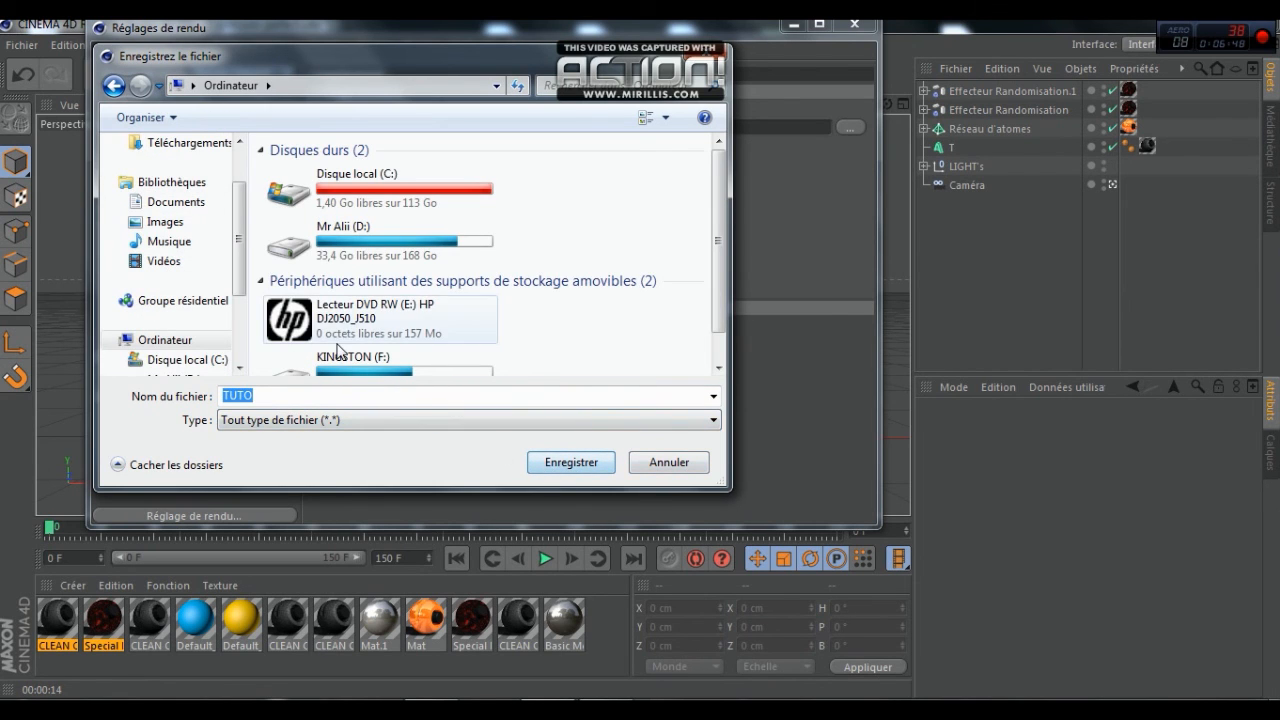
scroll(238, 190, "up", 1)
scroll(238, 190, "up", 2)
left_click(190, 167)
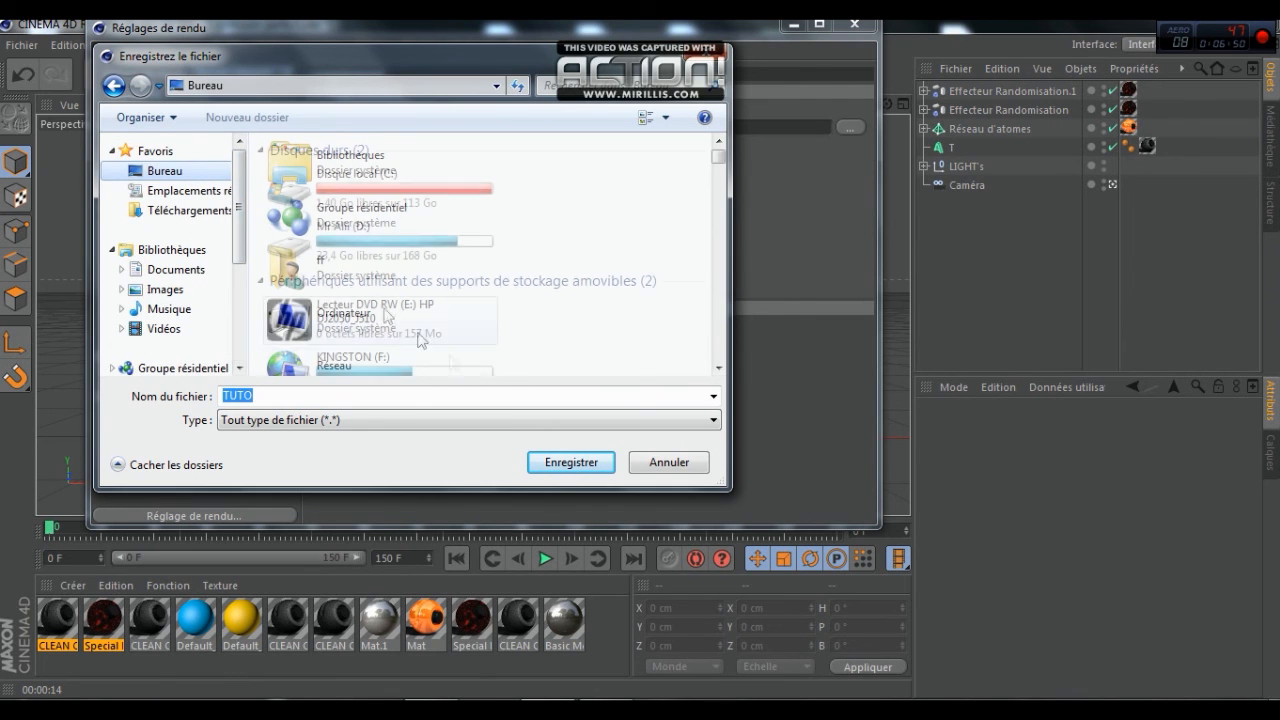
left_click(600, 462)
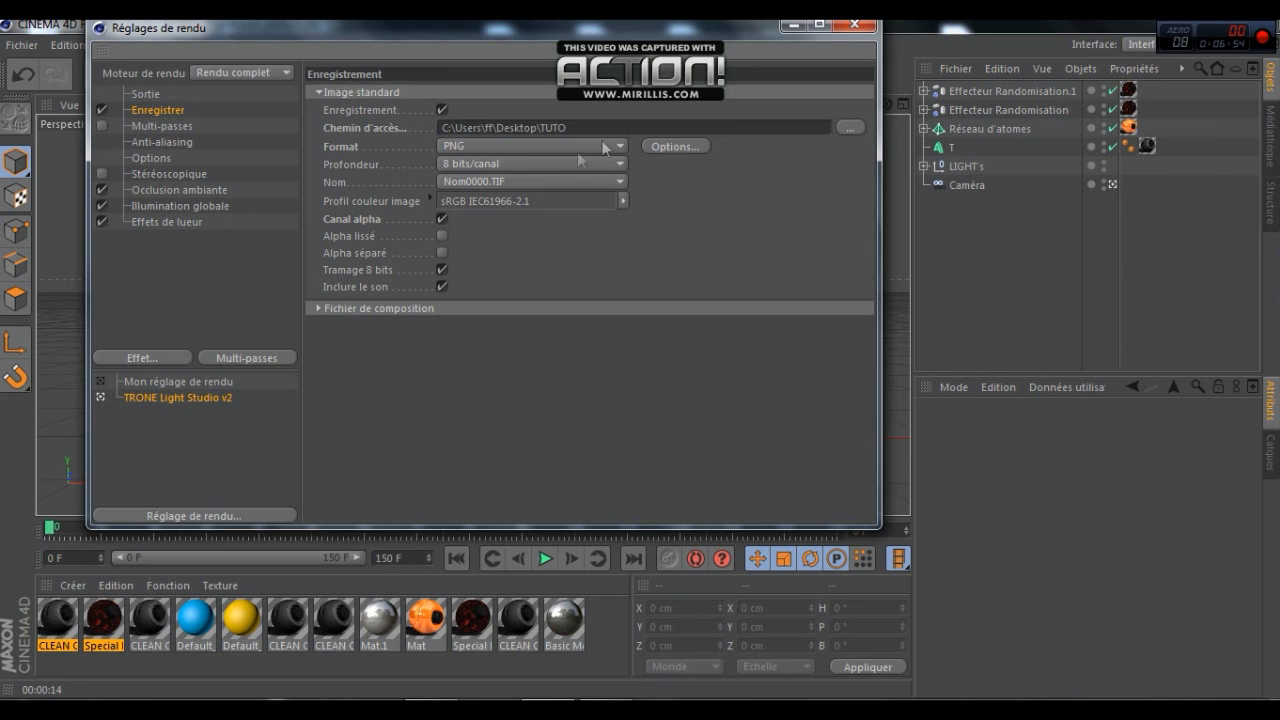
left_click(855, 26)
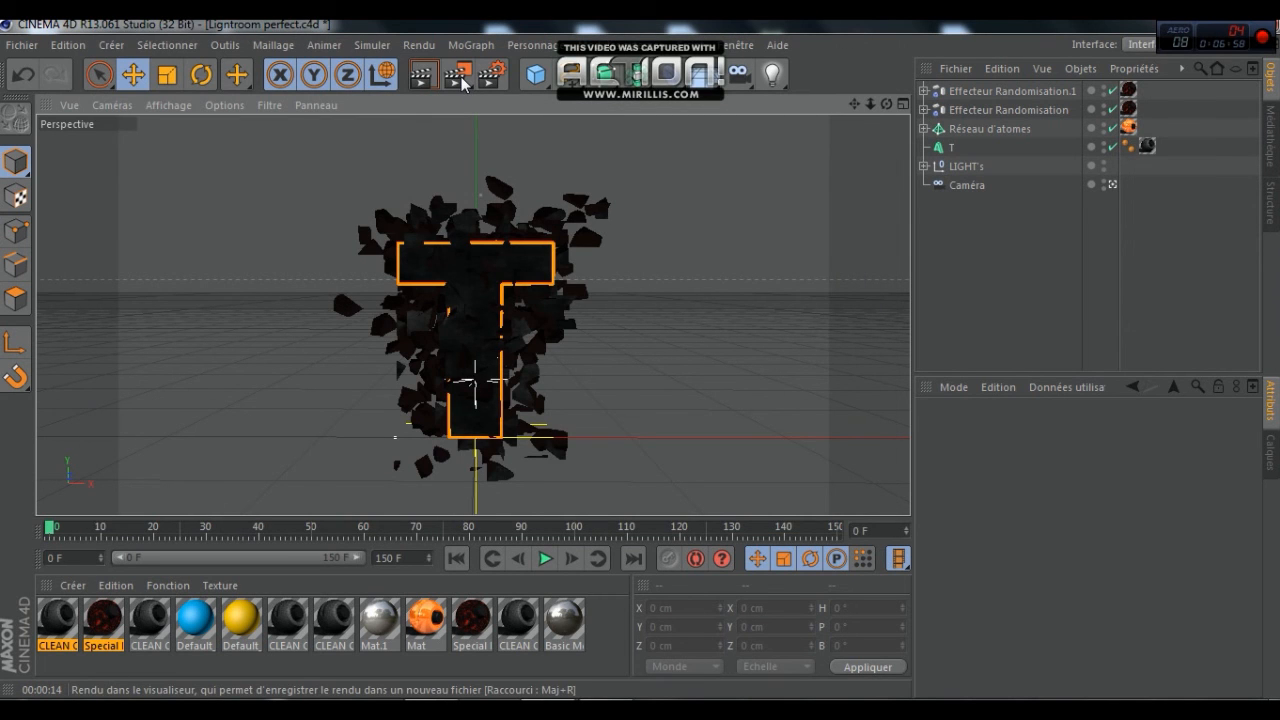
Render the scene to the Picture Viewer despite the missing textures, and fit the whole image in the viewer.
left_click(461, 77)
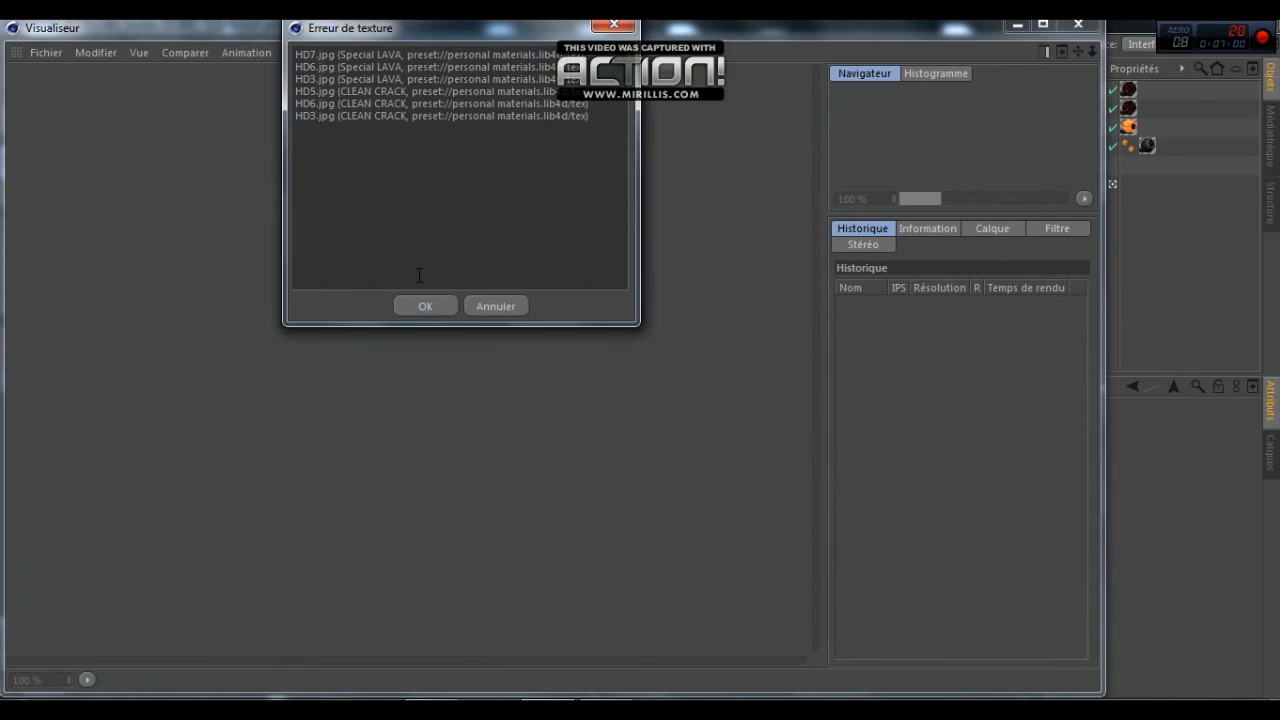
left_click(421, 303)
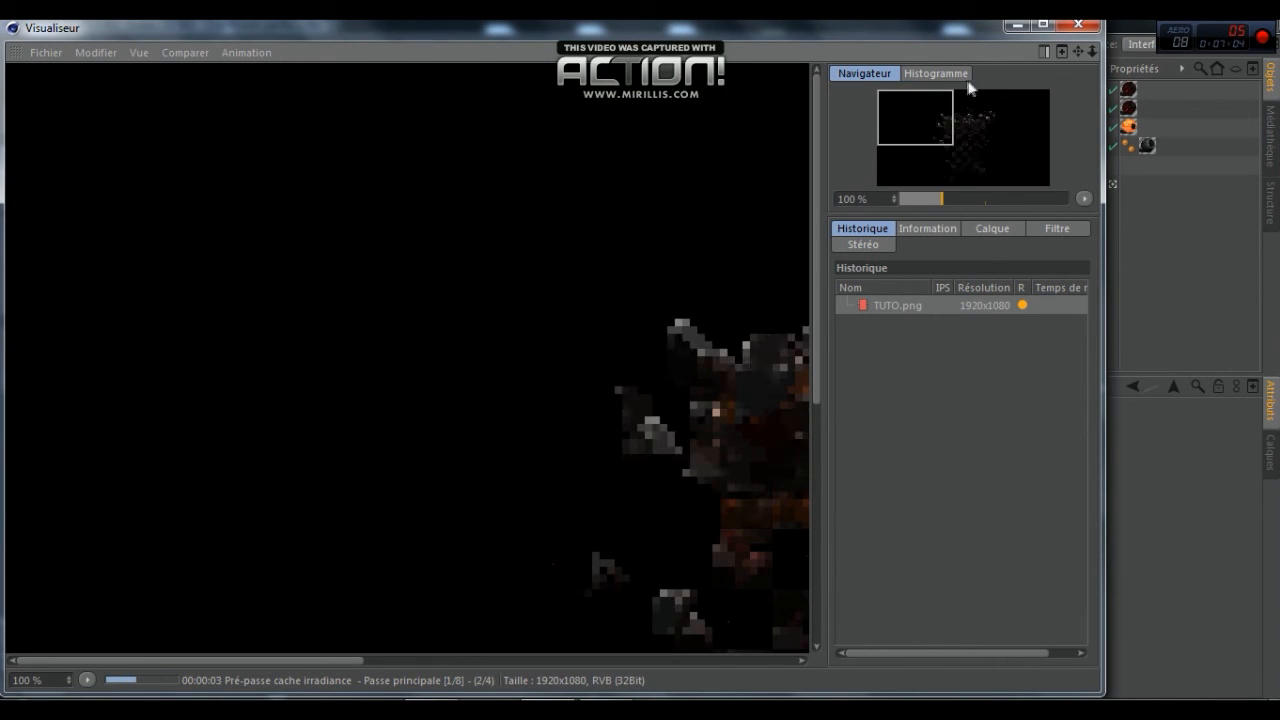
double_click(953, 123)
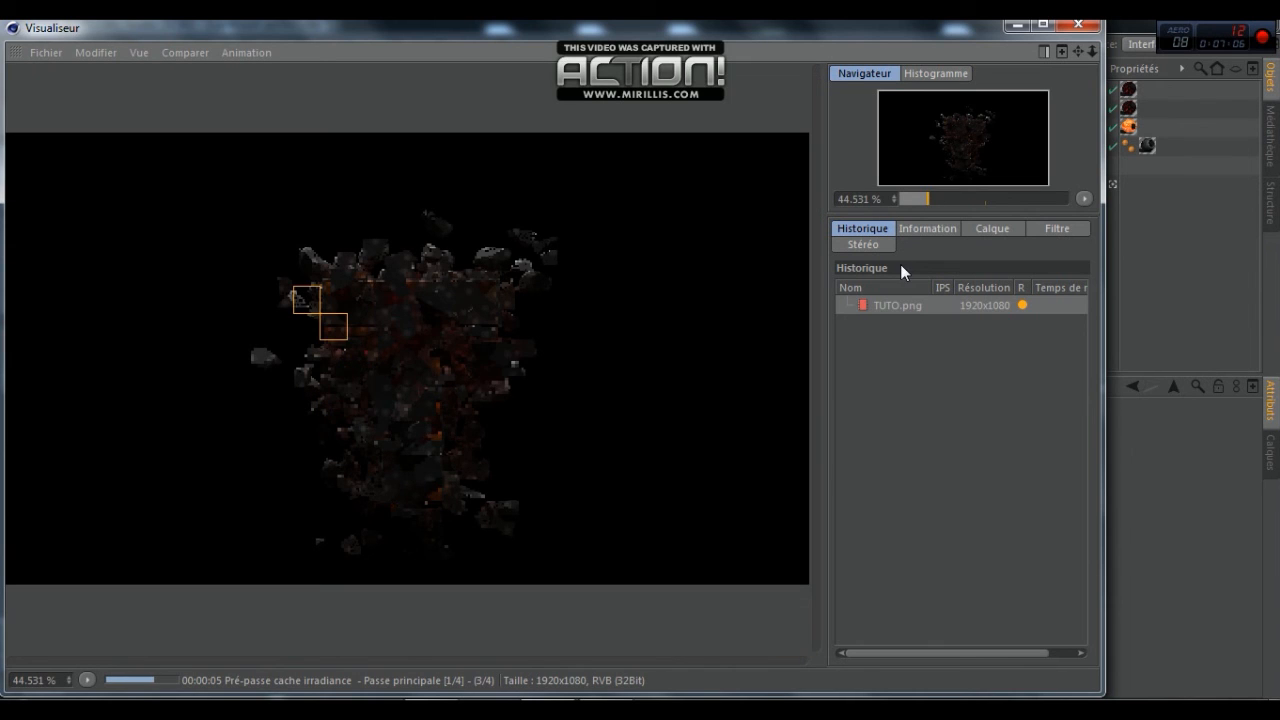